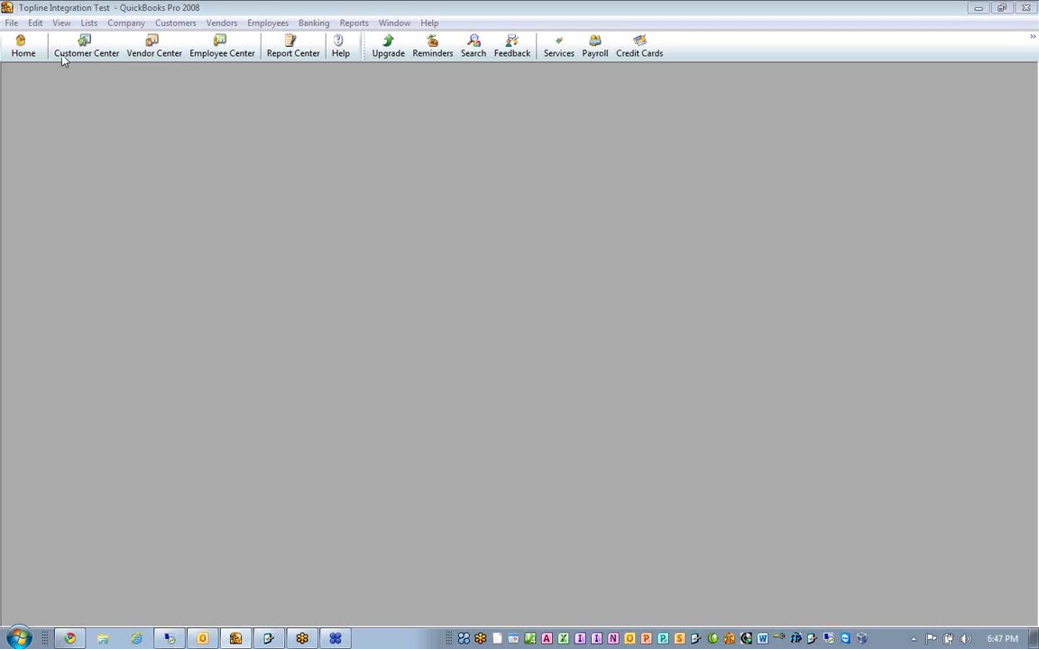
# Open Edit > Preferences on the Accounting page's Company Preferences tab
pyautogui.click(34, 24)
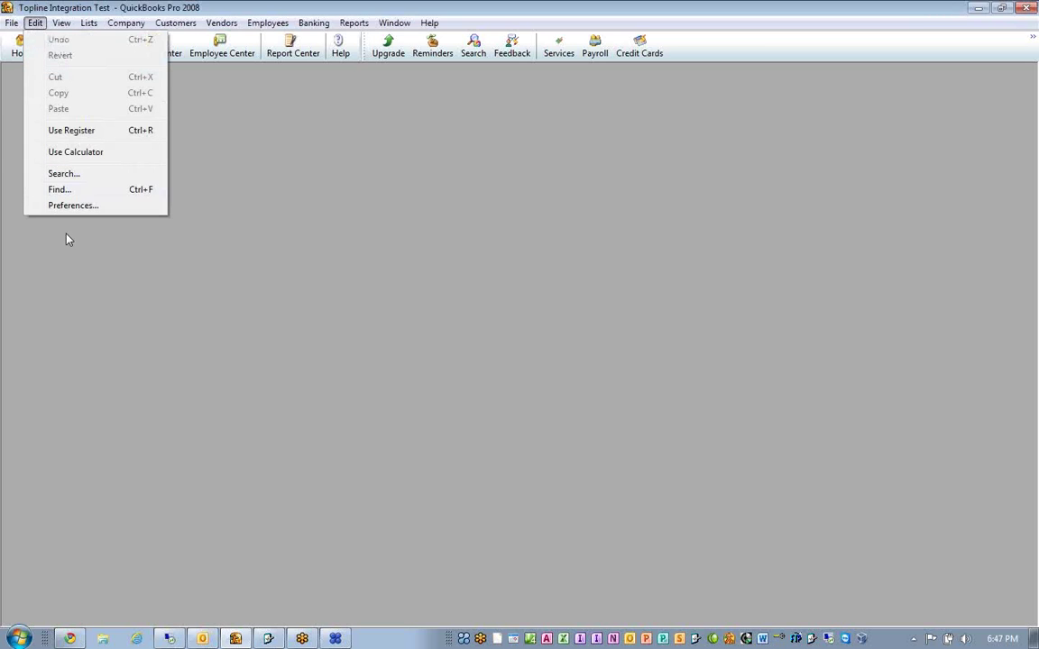
pyautogui.click(76, 209)
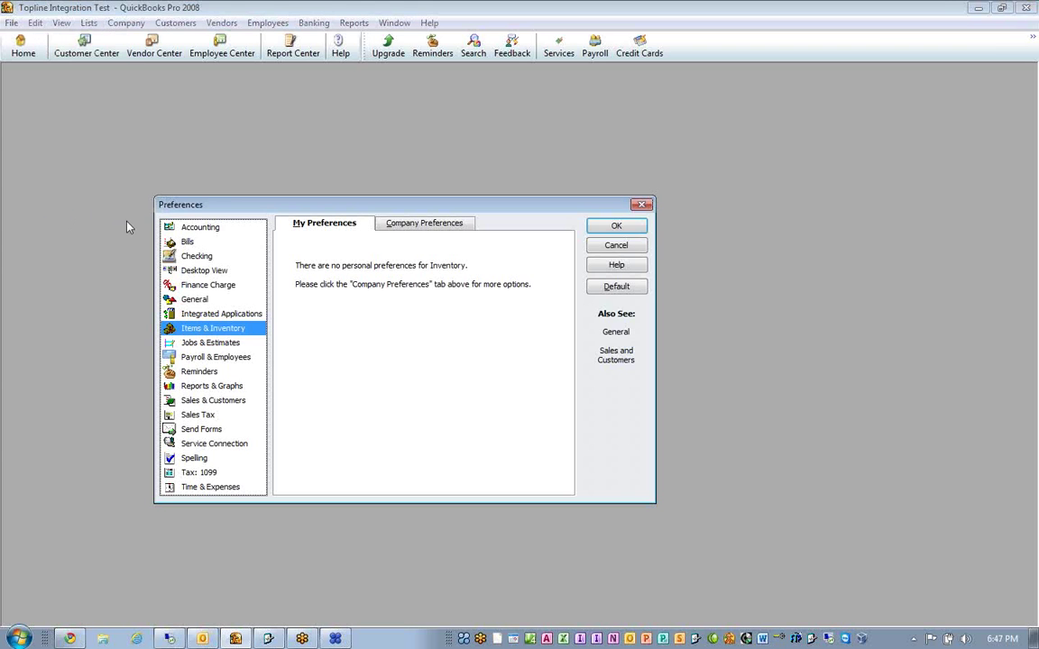
pyautogui.click(188, 228)
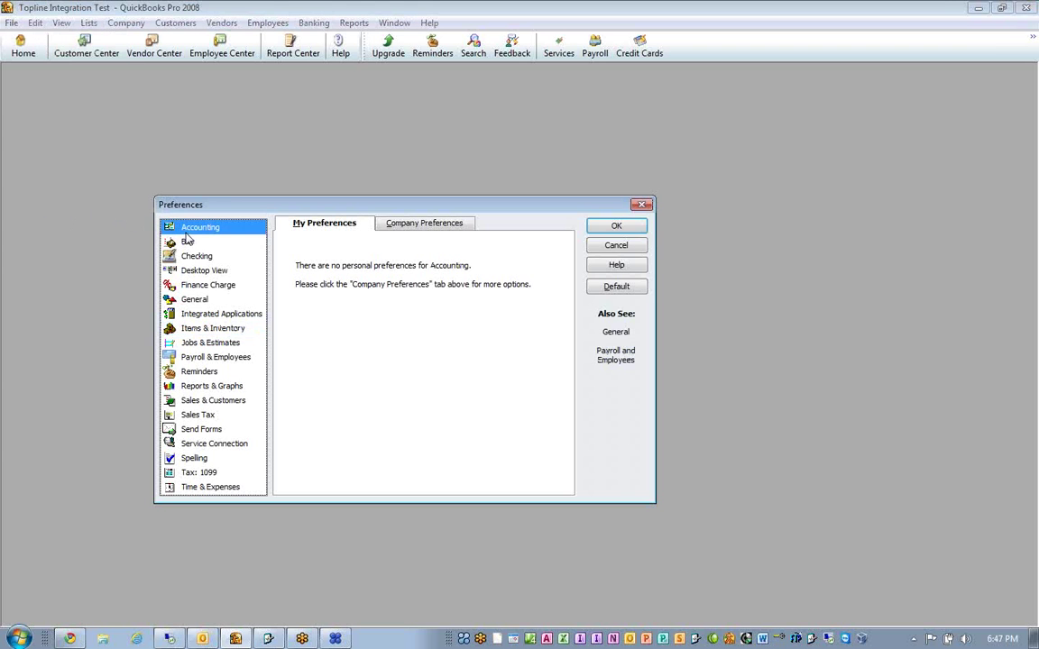
pyautogui.click(418, 227)
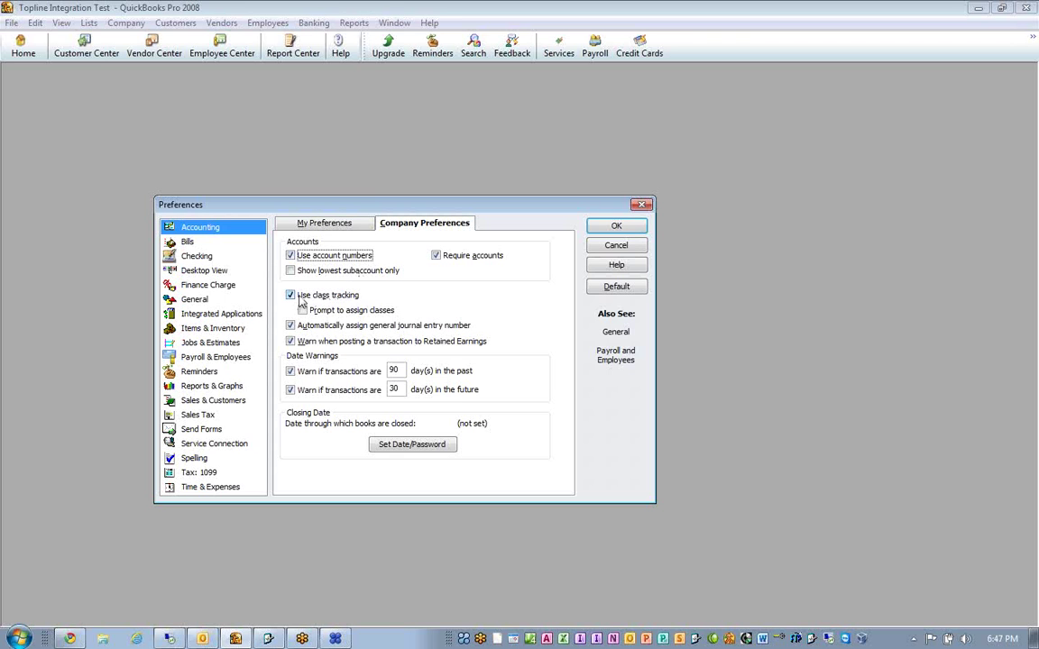
# Review the Items & Inventory and company-wide Sales & Customers preferences
pyautogui.click(225, 331)
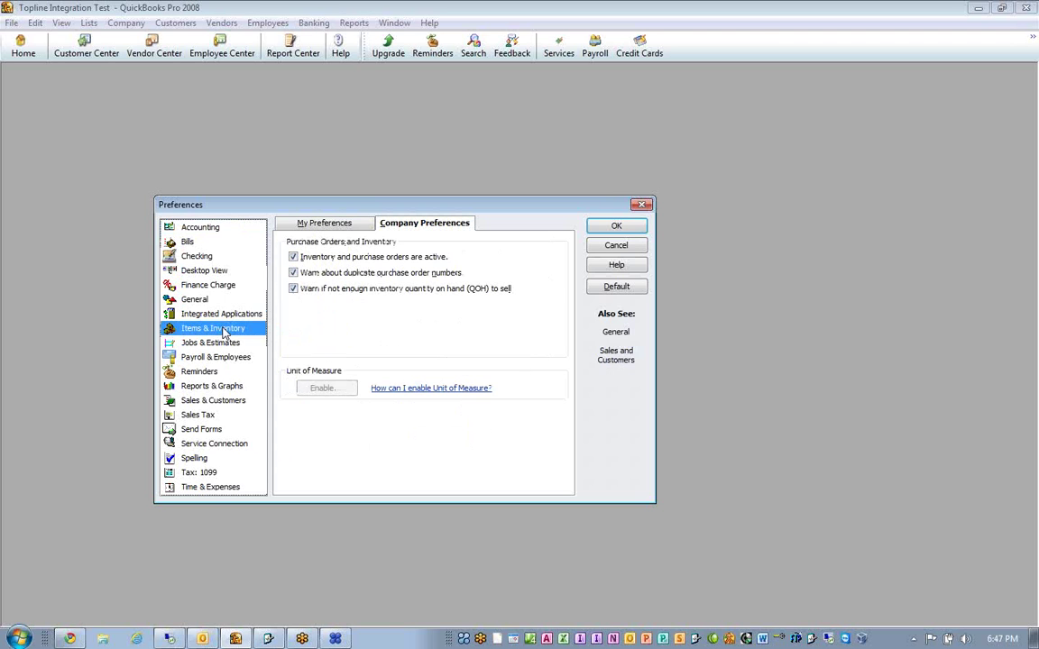
pyautogui.click(293, 272)
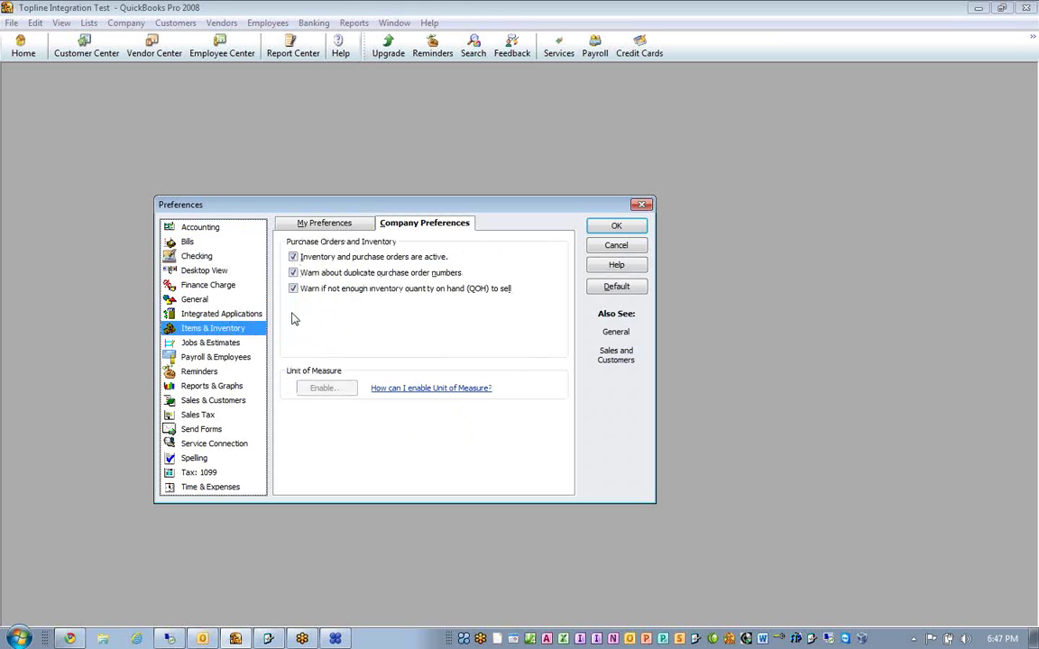
pyautogui.click(208, 404)
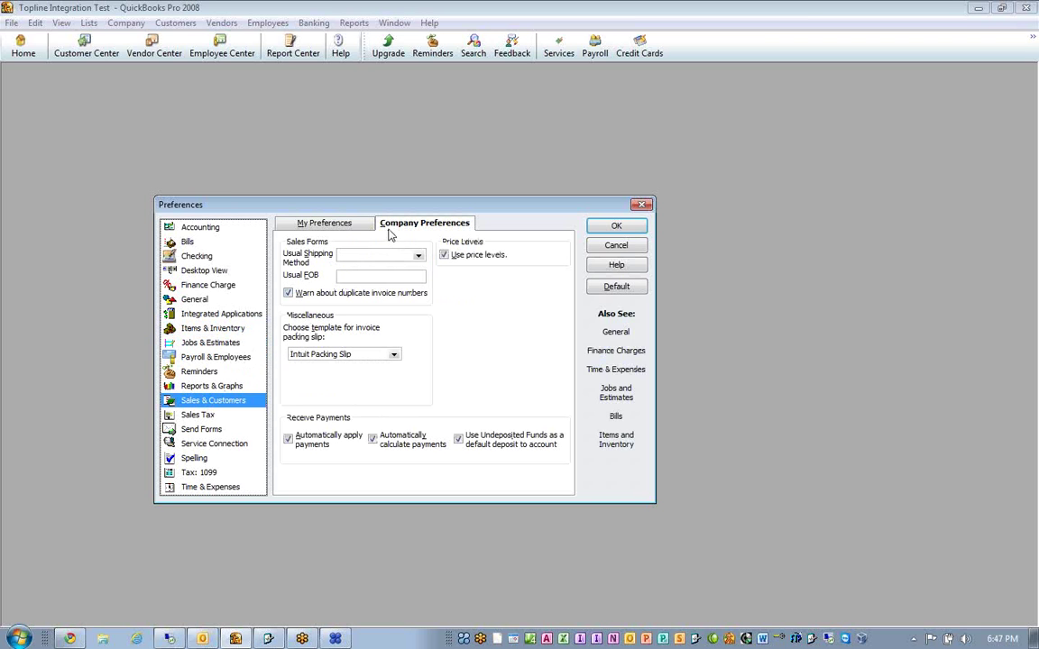
pyautogui.click(341, 231)
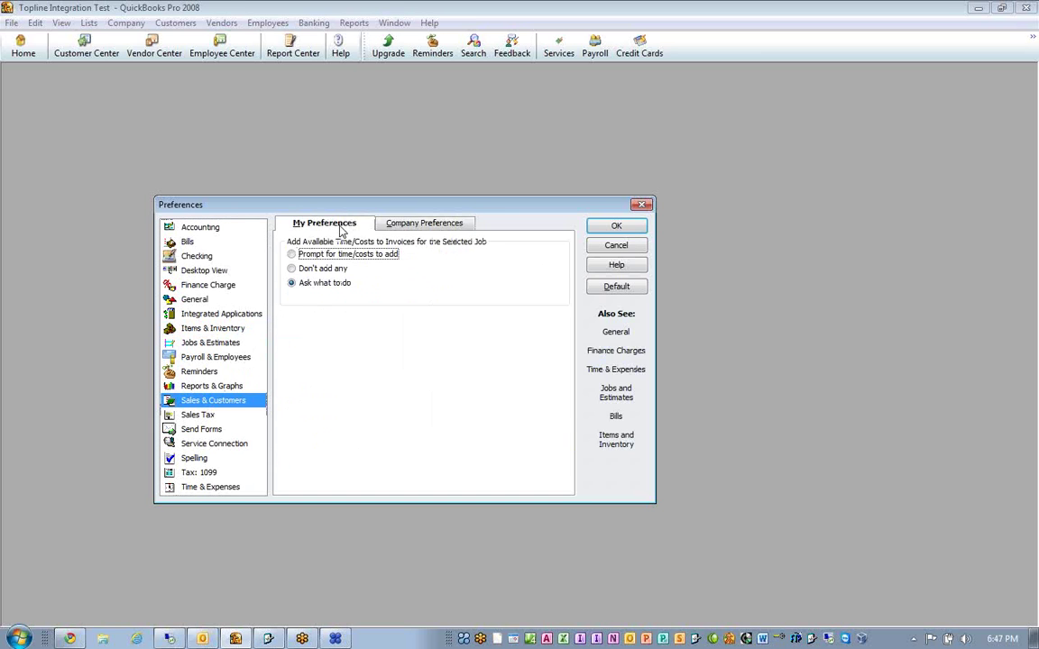
pyautogui.click(396, 225)
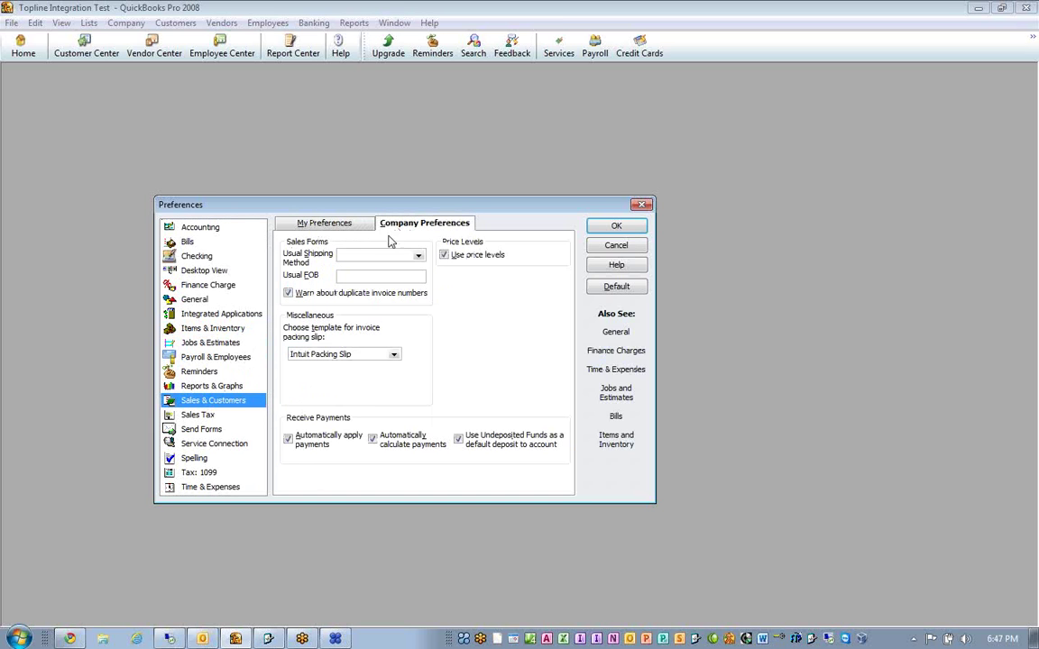
# Highlight Sales Tax as the most common sales tax item, then bring Topline forward
pyautogui.click(192, 420)
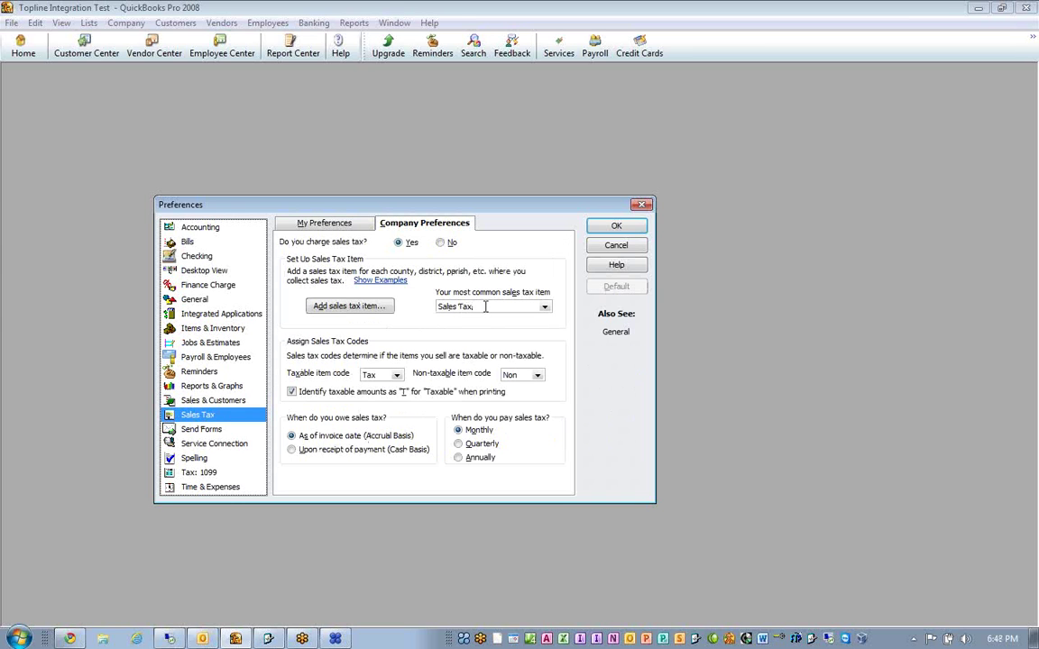
pyautogui.moveTo(485, 306); pyautogui.dragTo(427, 315)
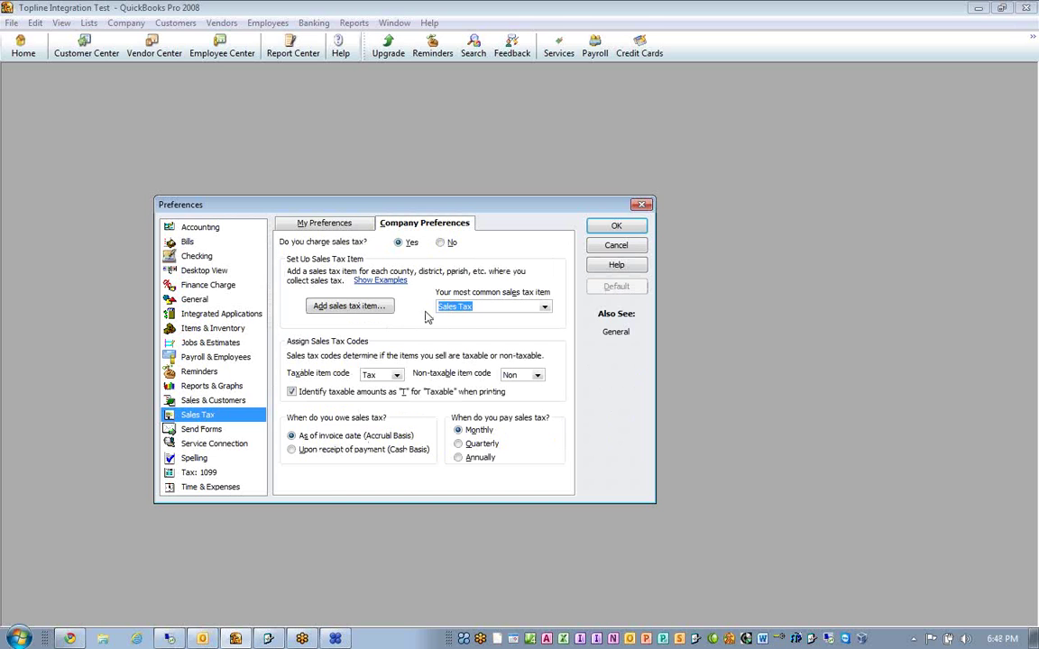
pyautogui.click(268, 638)
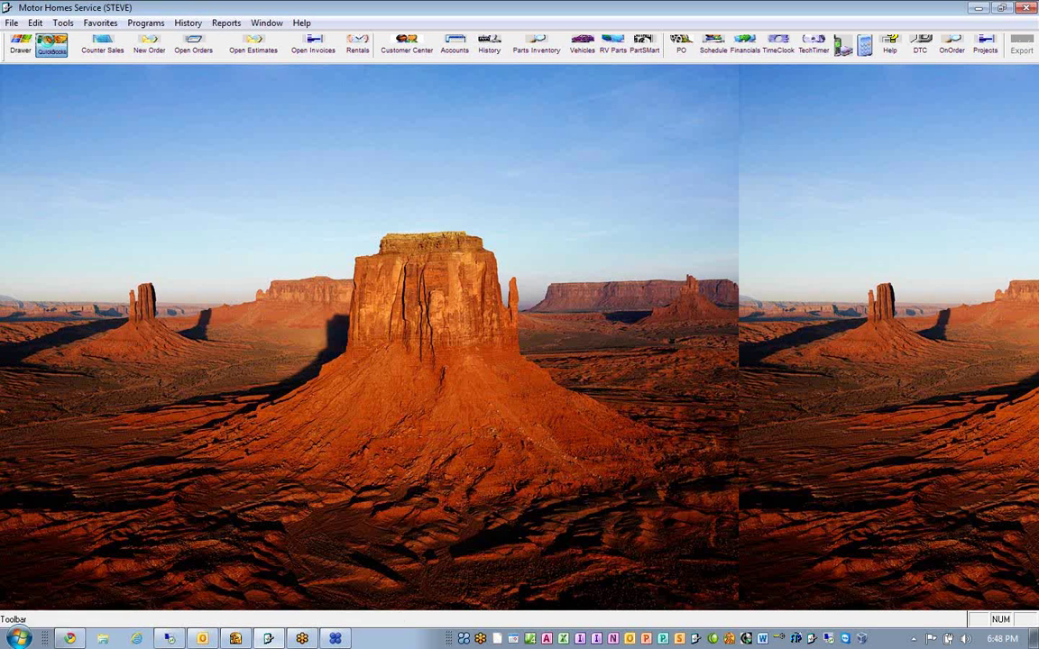
# Open the QuickBooks utility's export setup and check the Sales Tax item name
pyautogui.click(52, 43)
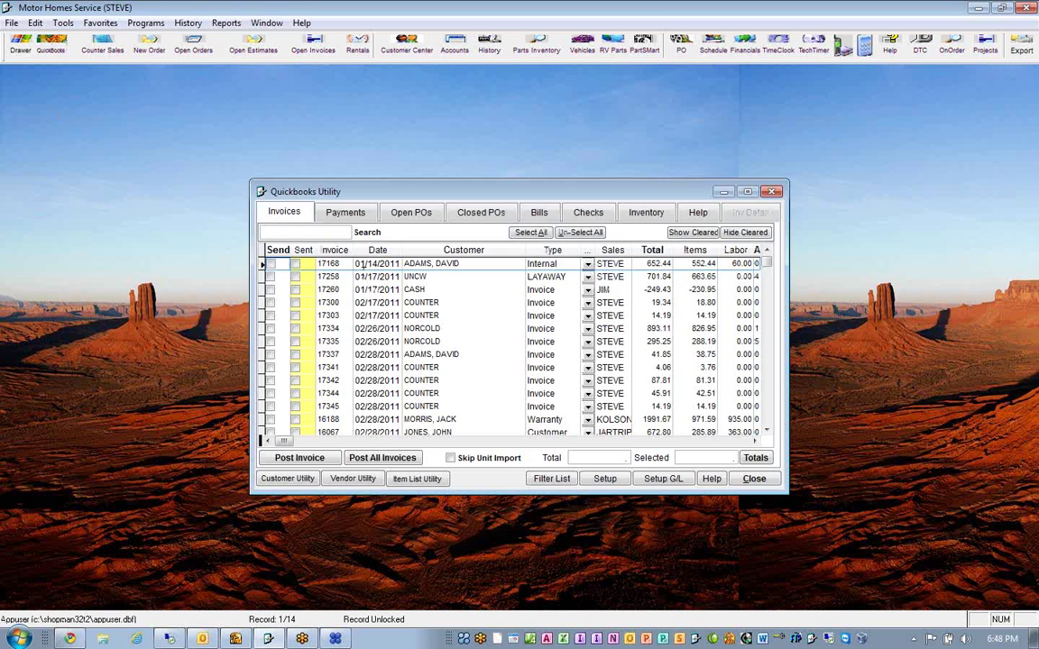
pyautogui.click(592, 480)
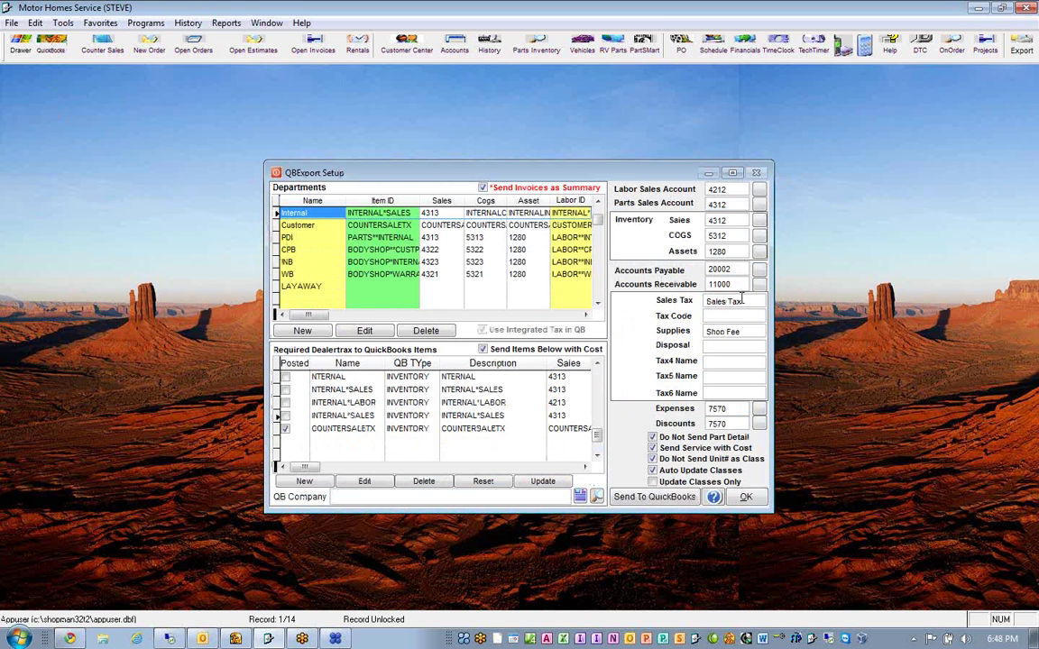
pyautogui.moveTo(745, 301); pyautogui.dragTo(706, 303)
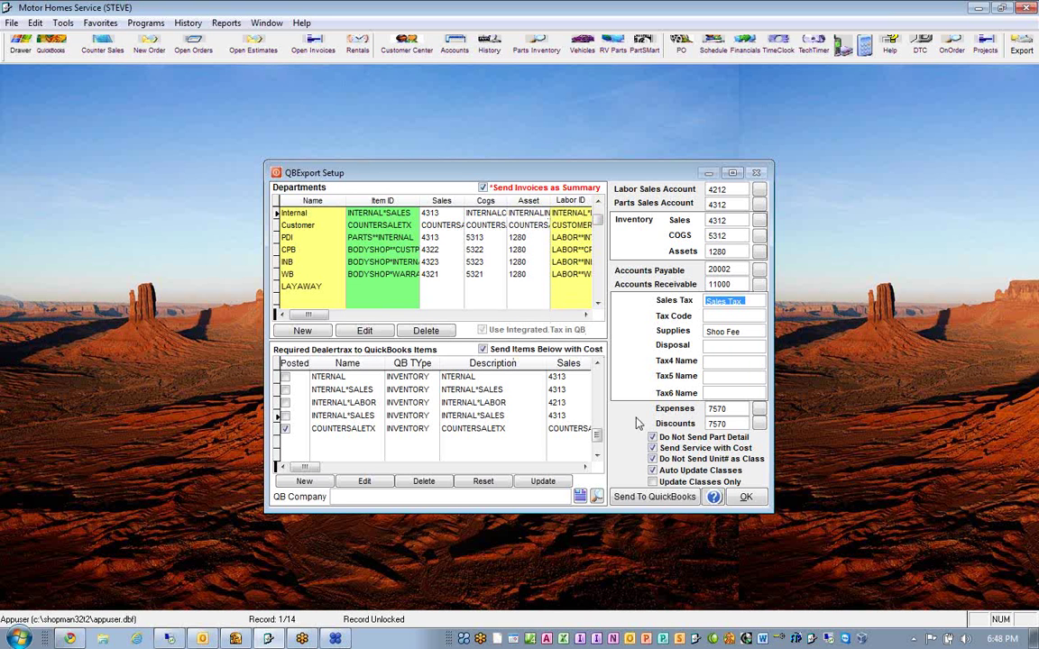
pyautogui.click(651, 470)
# Keep Tax as the taxable and Non as the non-taxable item code, then close the preferences
pyautogui.click(235, 639)
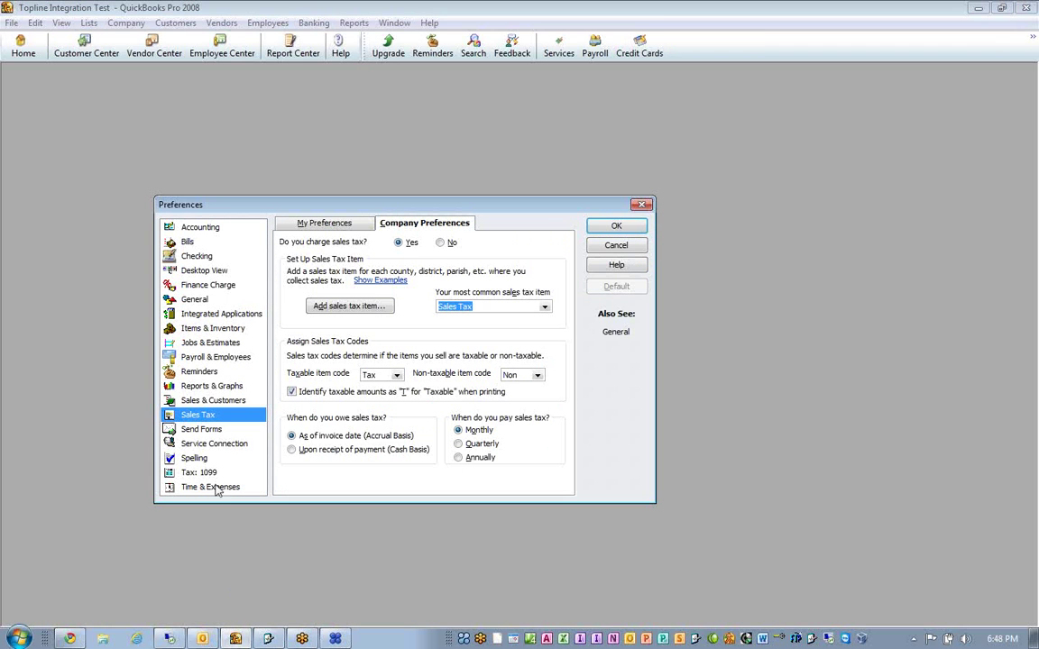
pyautogui.click(396, 375)
pyautogui.click(397, 375)
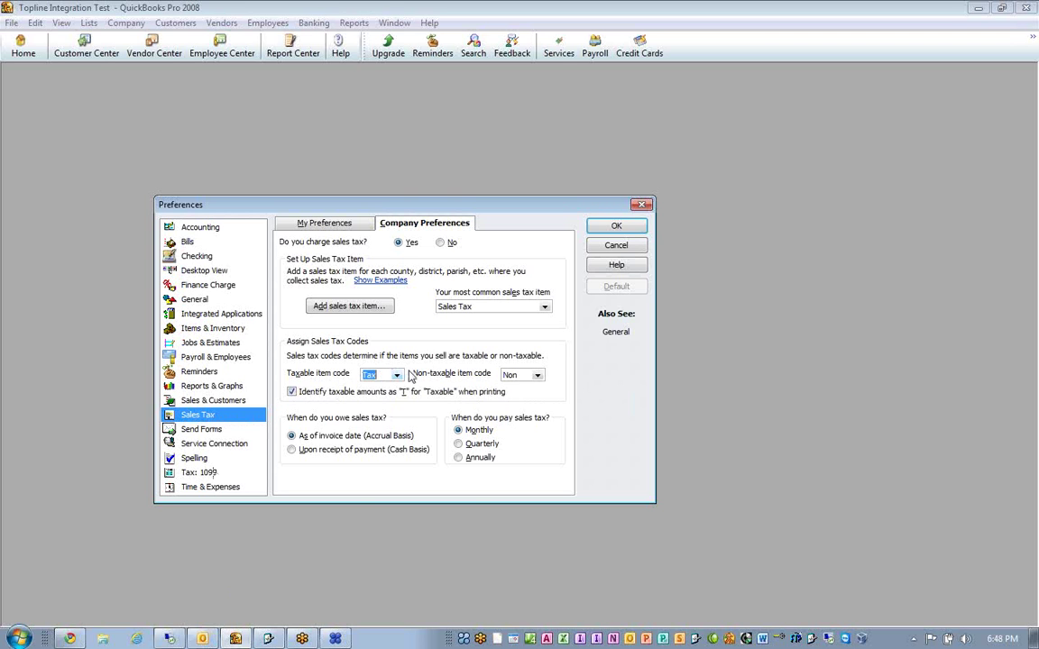
pyautogui.click(537, 375)
pyautogui.click(538, 377)
pyautogui.click(610, 225)
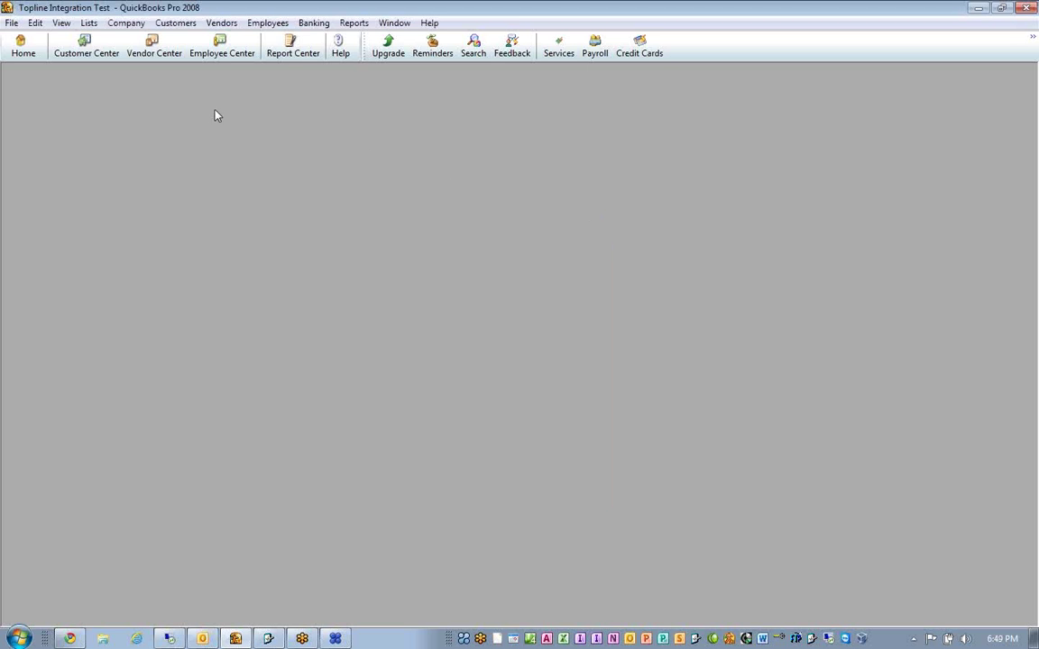
# Open Lists > Item List, which shows only the 9.0% Sales Tax item
pyautogui.click(89, 24)
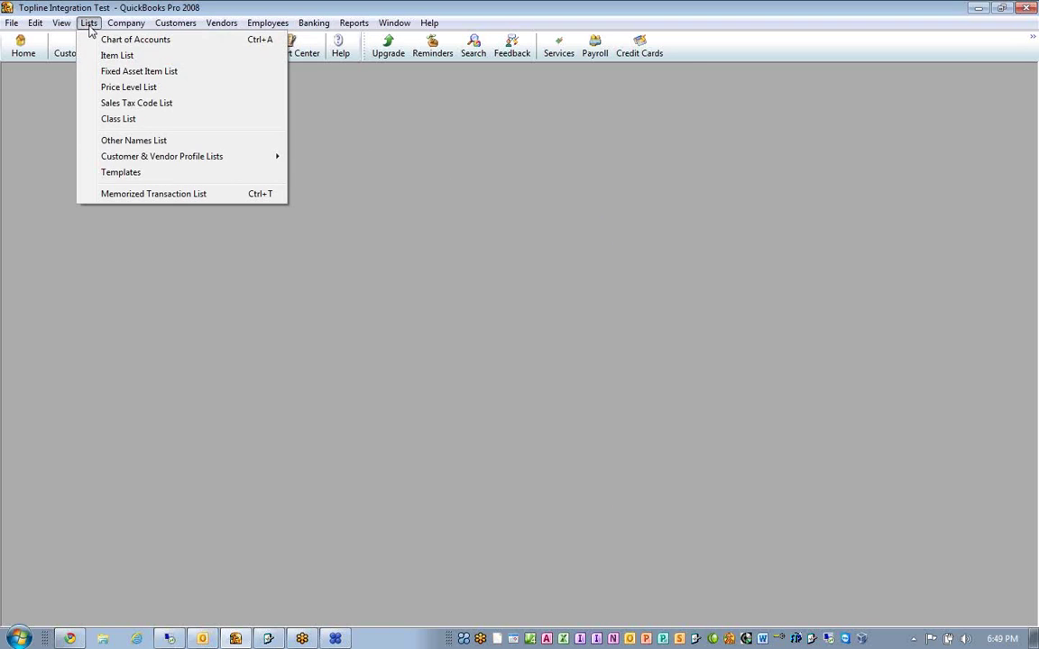
pyautogui.click(106, 55)
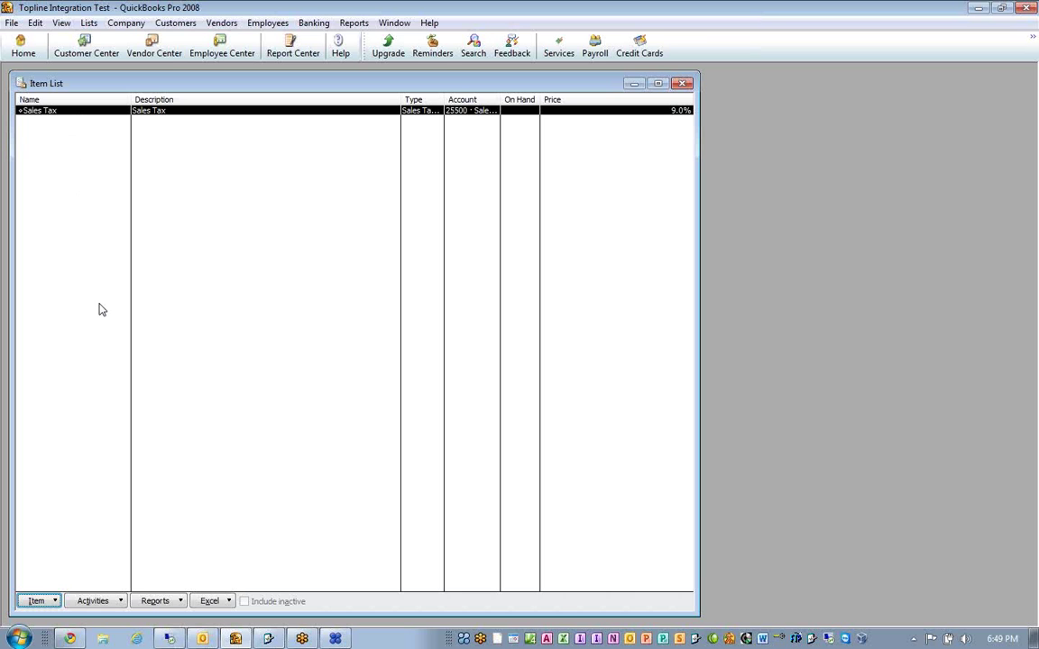
pyautogui.click(267, 638)
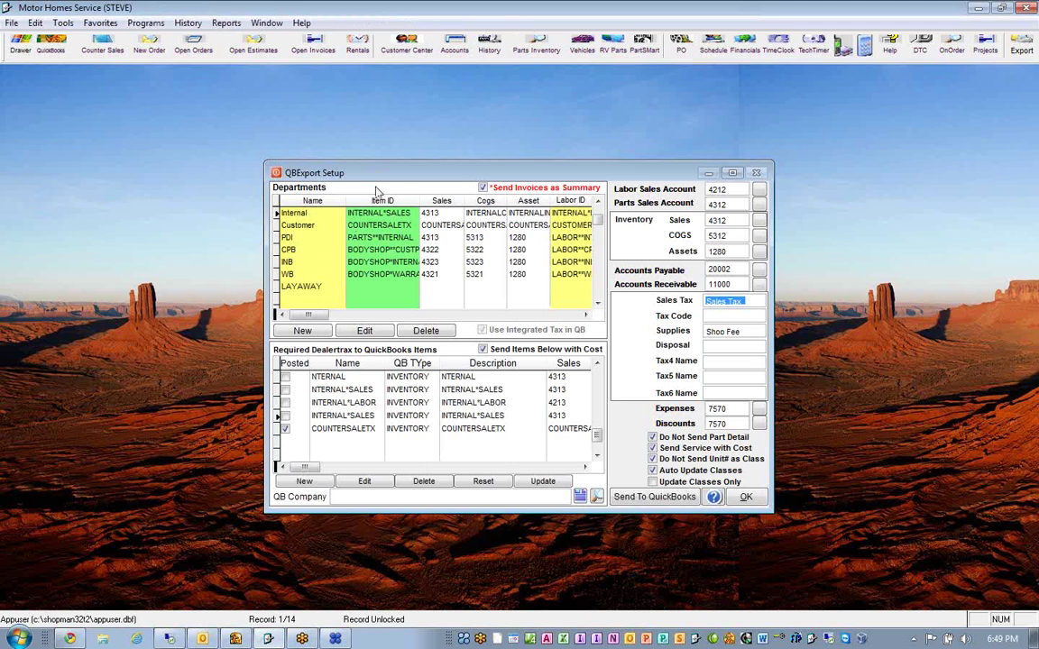
# Maximize the QBExport Setup window and widen the Item ID column
pyautogui.scroll(2, 549, 185)
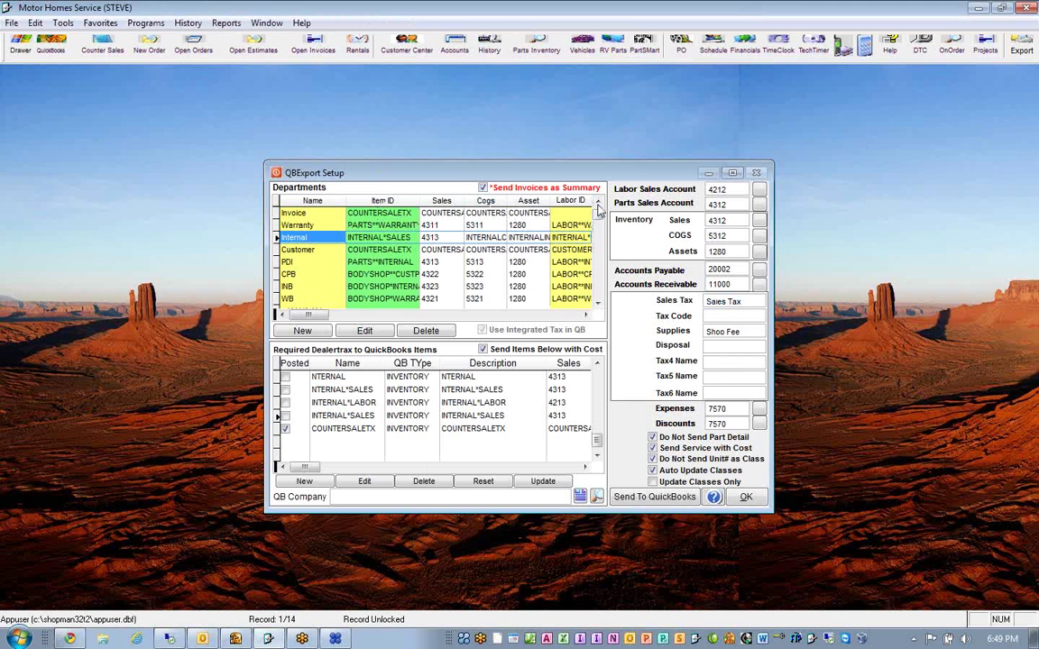
pyautogui.doubleClick(564, 174)
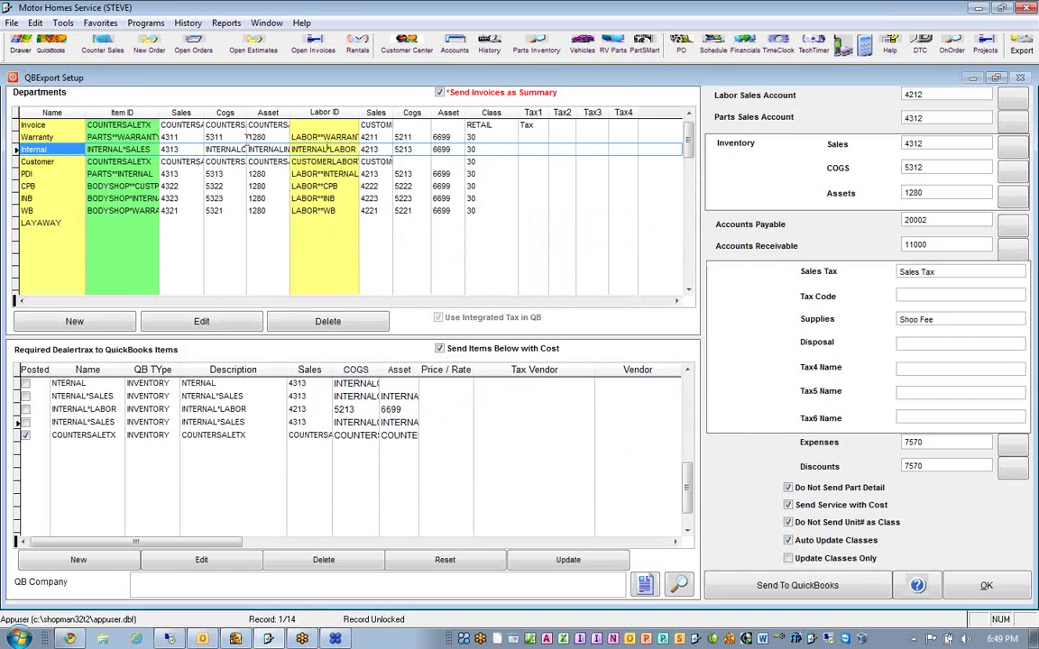
pyautogui.moveTo(159, 112); pyautogui.dragTo(173, 112)
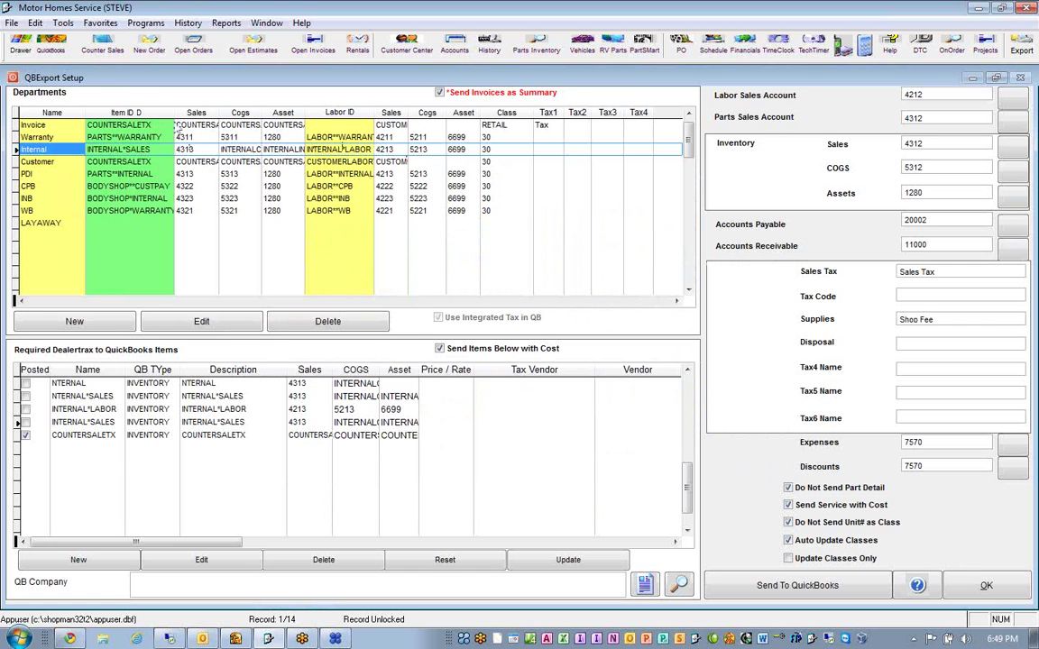
# Select the Invoice row's item ID COUNTERSALETX and copy it
pyautogui.click(61, 126)
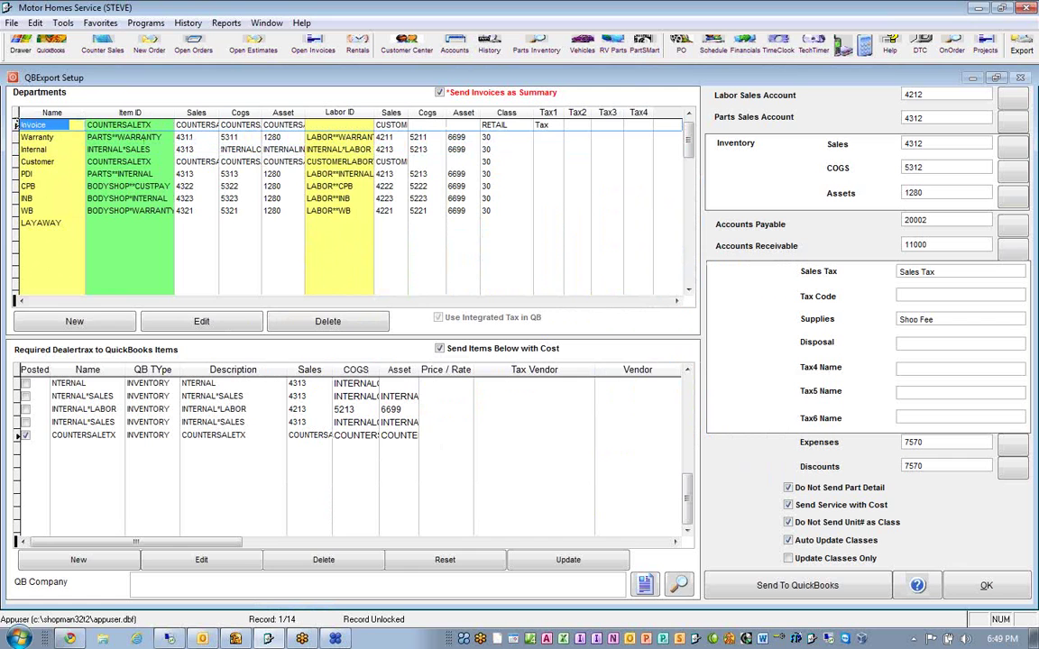
pyautogui.click(47, 124)
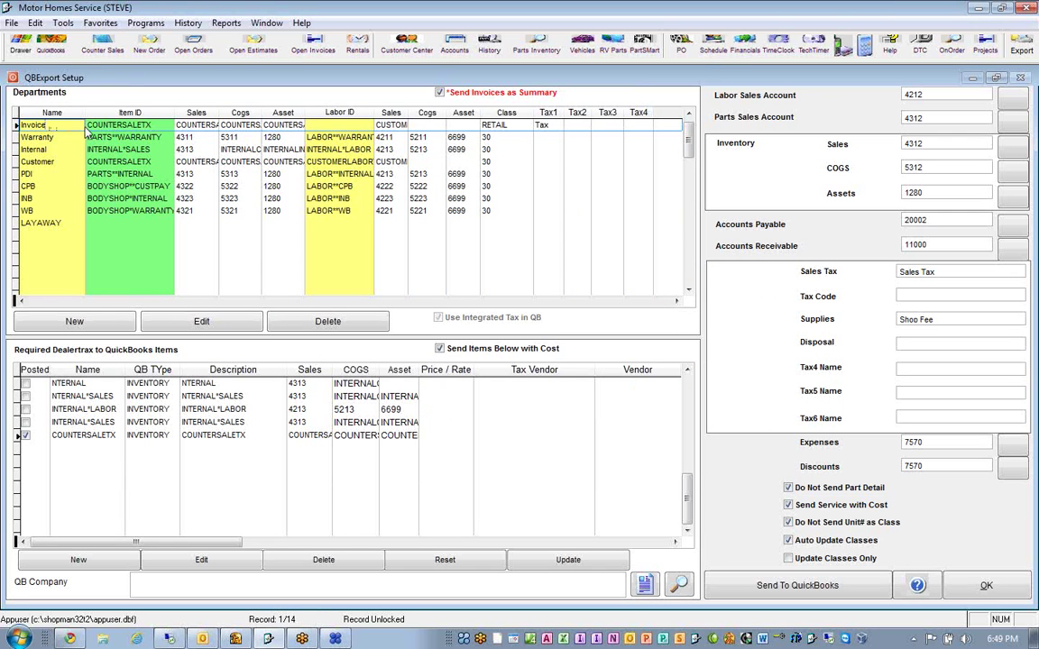
pyautogui.click(154, 124)
pyautogui.moveTo(154, 124); pyautogui.dragTo(87, 124)
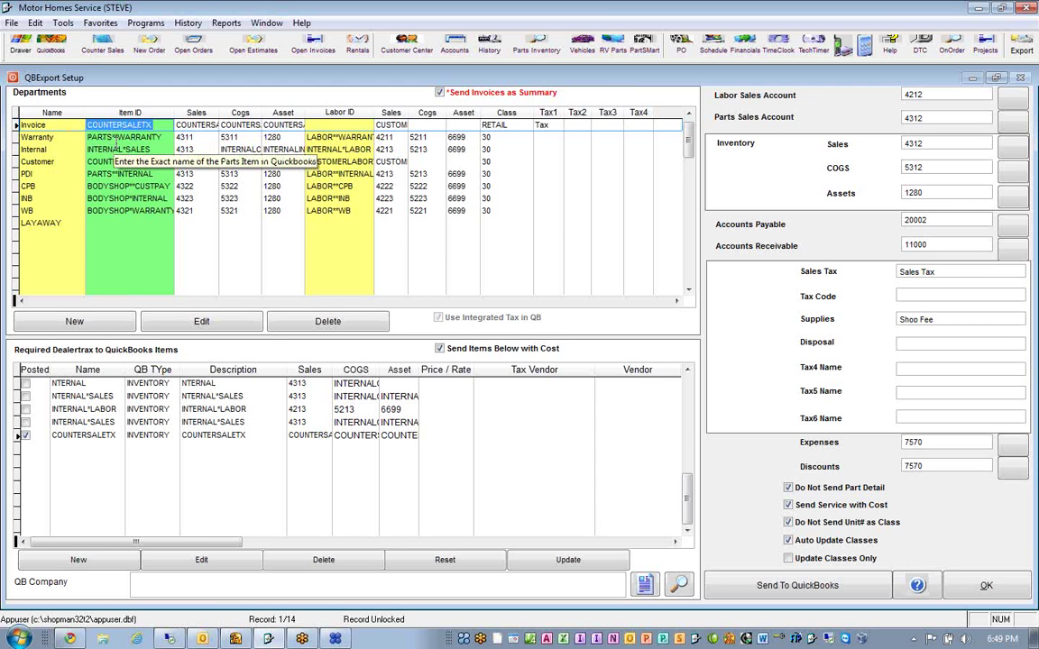
pyautogui.doubleClick(13, 97)
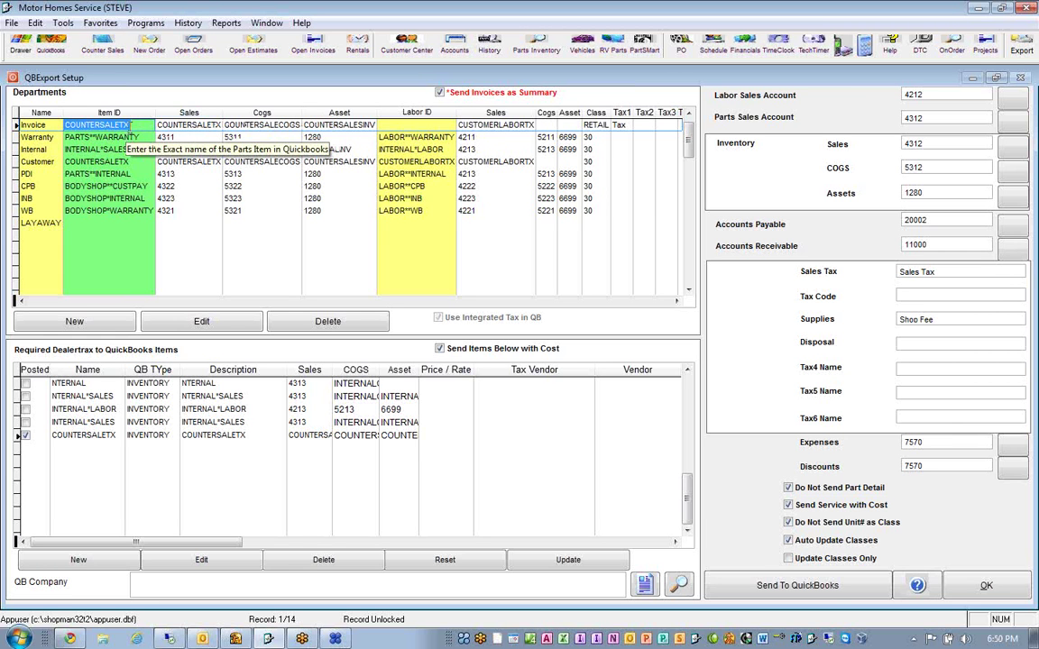
pyautogui.moveTo(131, 128); pyautogui.dragTo(56, 114)
pyautogui.click(34, 23)
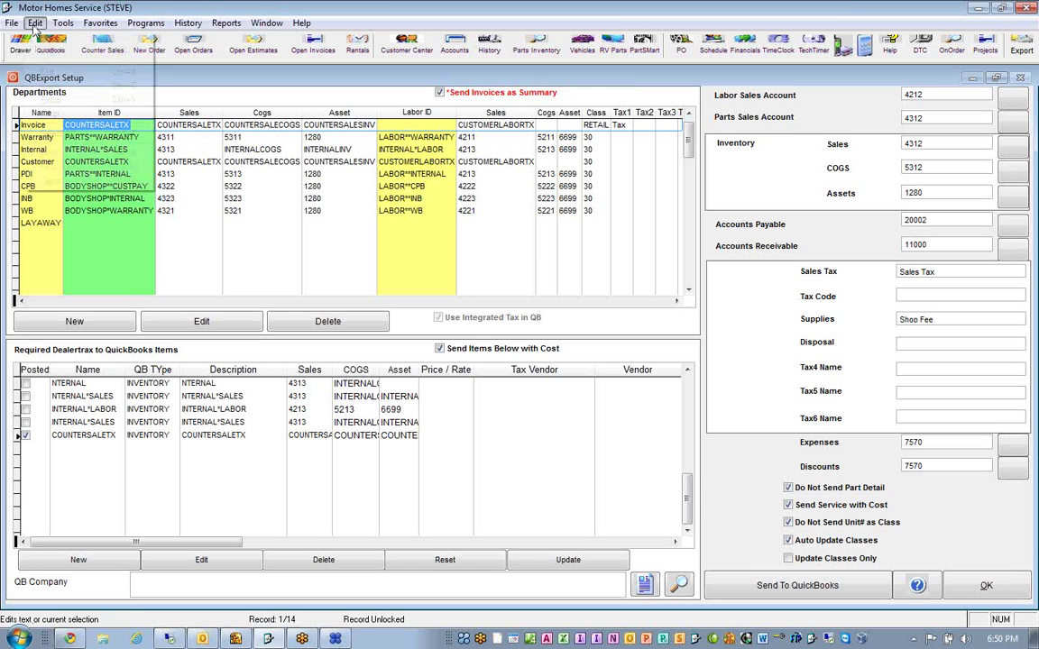
pyautogui.click(51, 88)
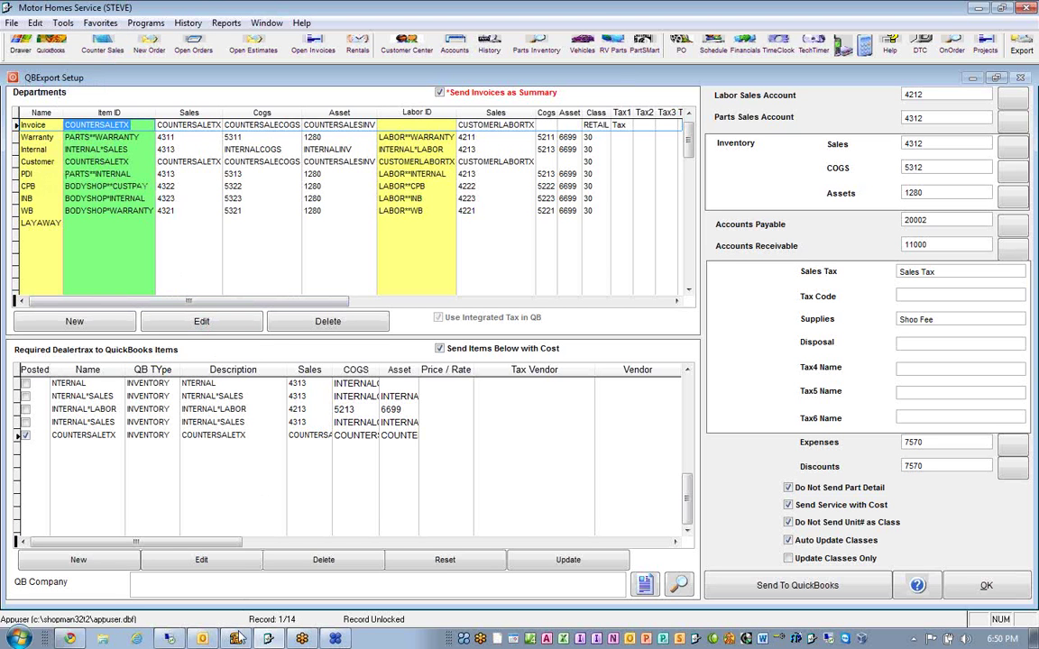
# Start a new Other Charge item in QuickBooks named COUNTERSALETX
pyautogui.moveTo(234, 638)
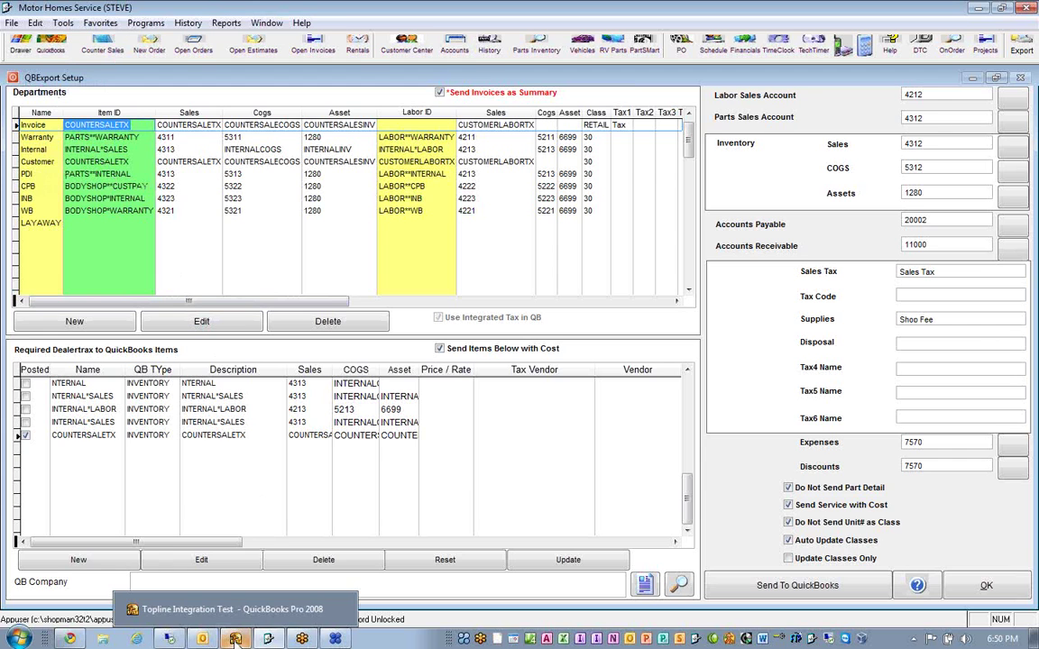
pyautogui.click(234, 638)
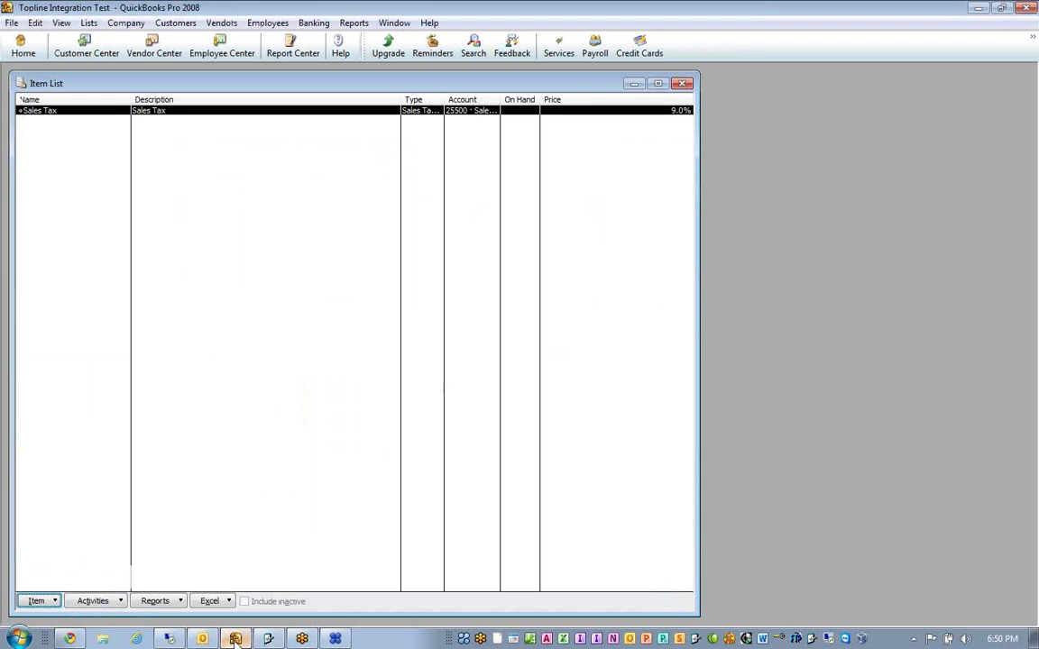
pyautogui.click(38, 601)
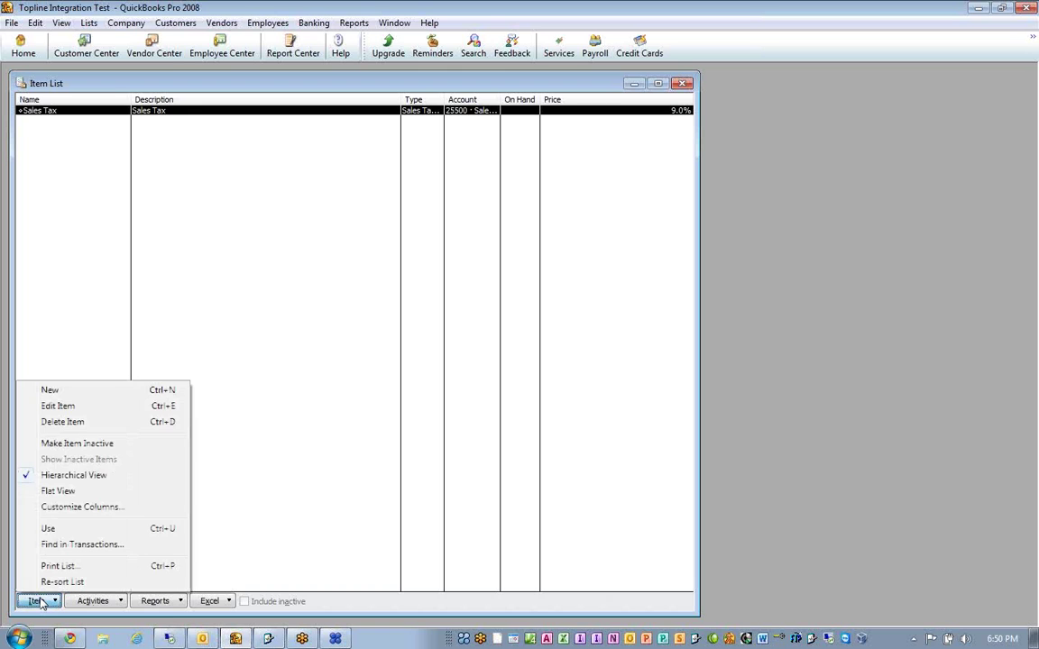
pyautogui.click(112, 392)
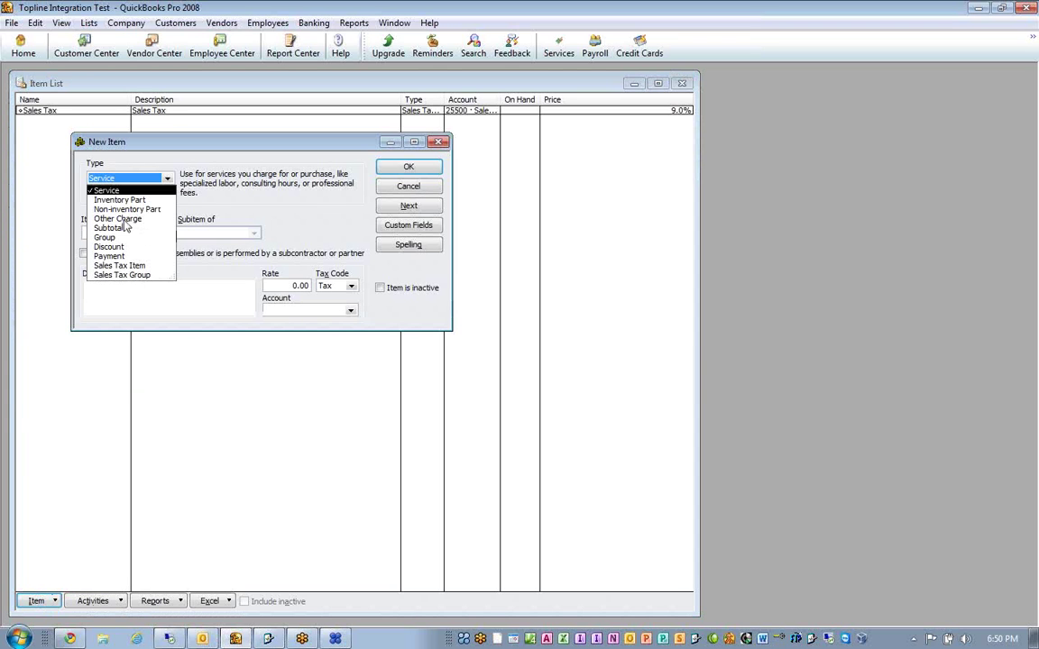
pyautogui.click(115, 218)
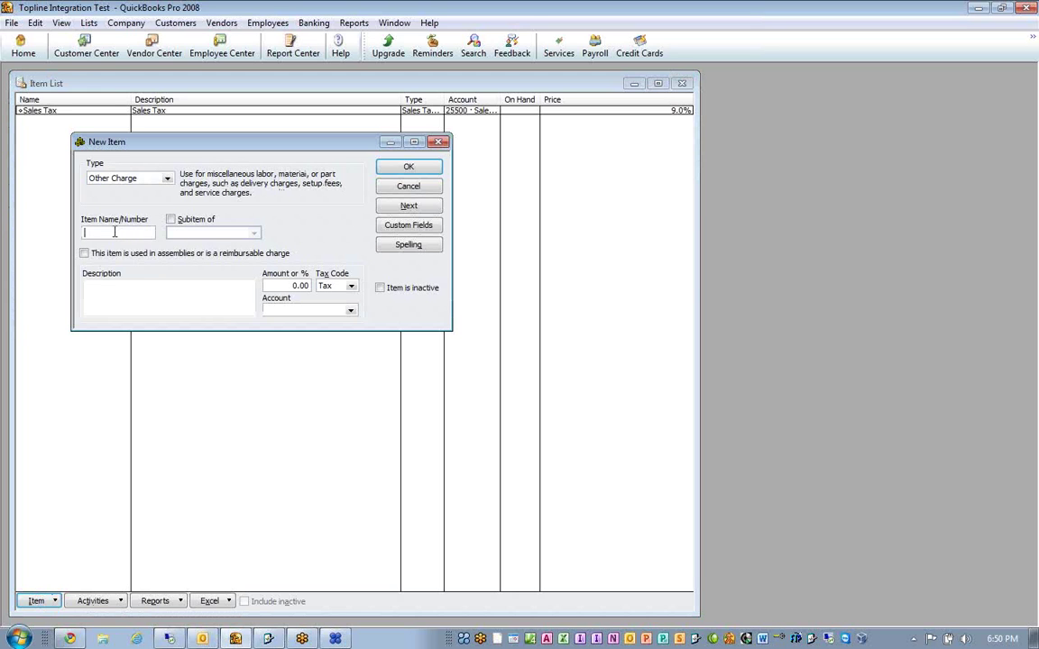
pyautogui.rightClick(114, 232)
pyautogui.click(147, 296)
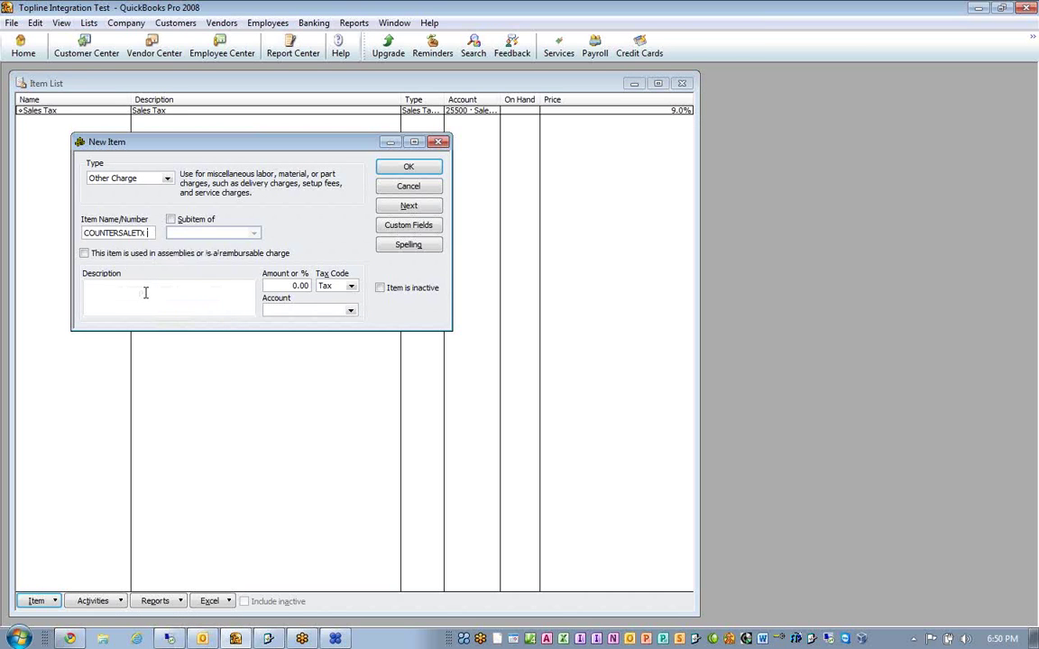
# Describe it as Income from Sales, post it to 46600 Parts and Materials Sales, and save
pyautogui.click(148, 294)
pyautogui.write('Ihc')
pyautogui.write('ome')
pyautogui.write('from')
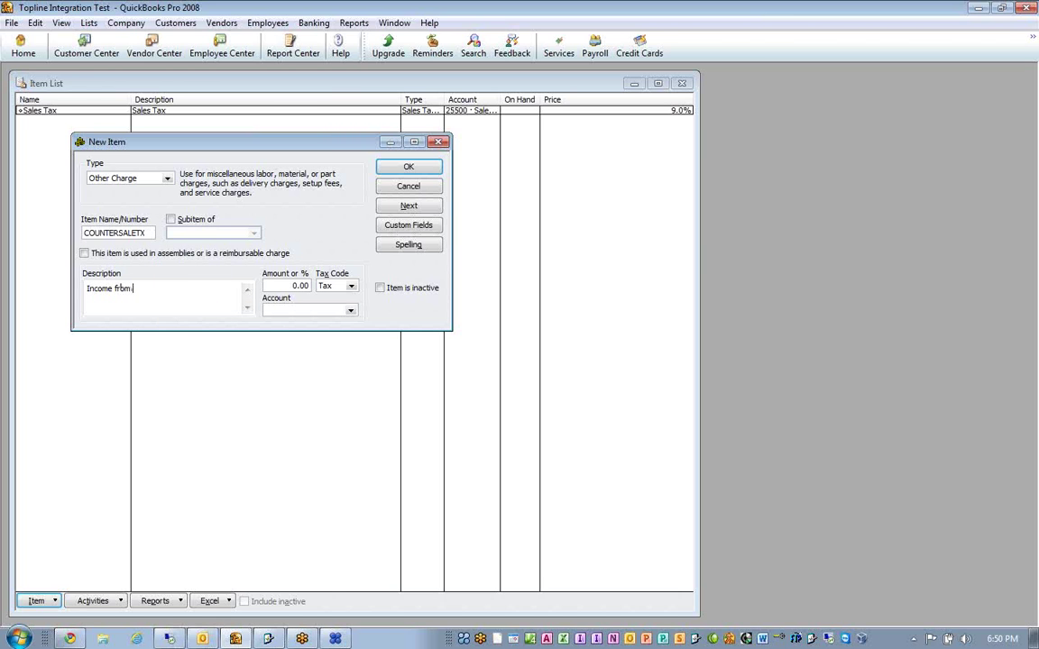
pyautogui.write(' Sales')
pyautogui.click(349, 311)
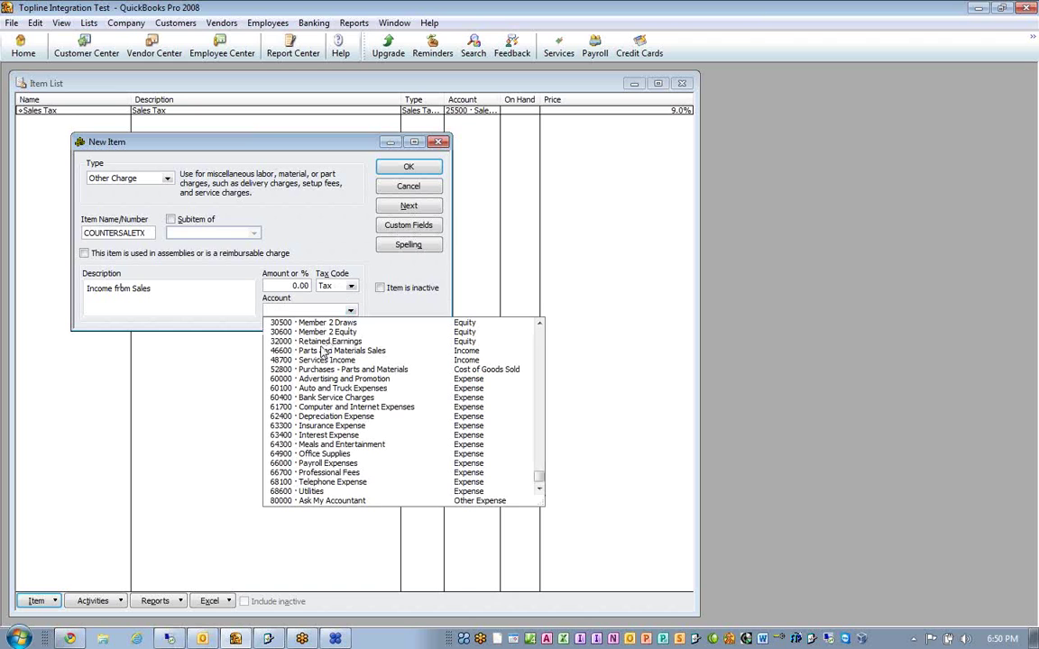
pyautogui.write('48700 · Services Incom')
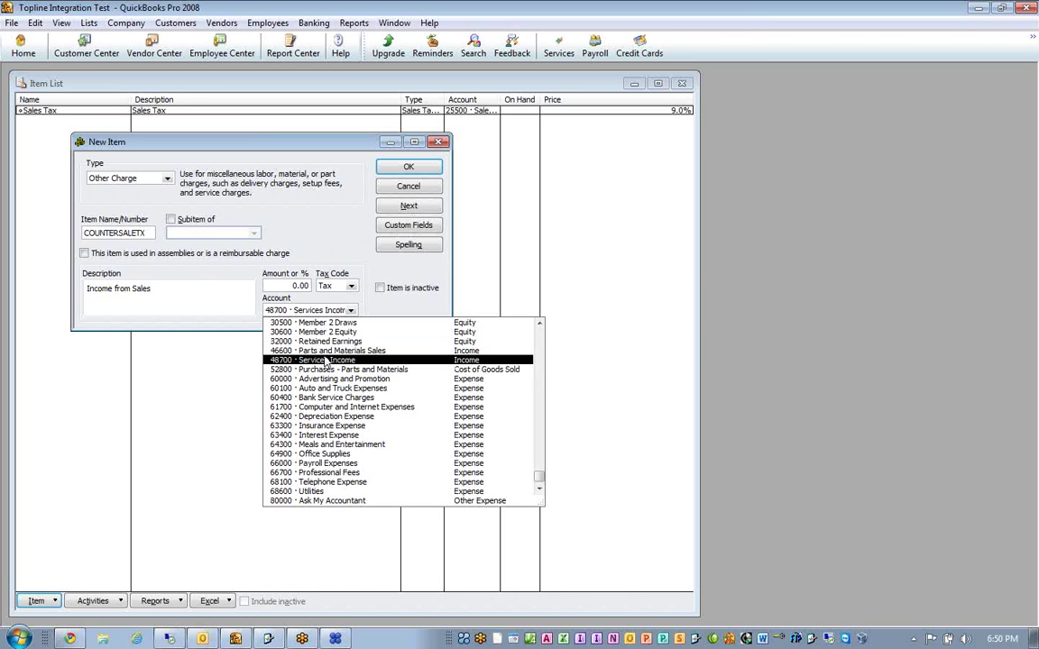
pyautogui.click(322, 352)
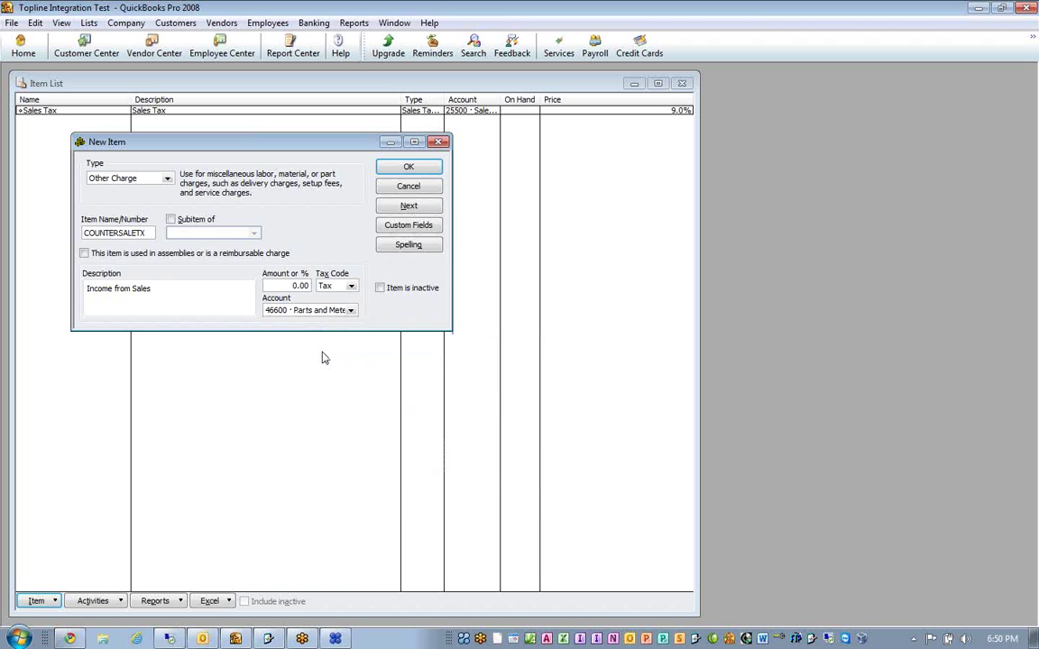
pyautogui.click(405, 208)
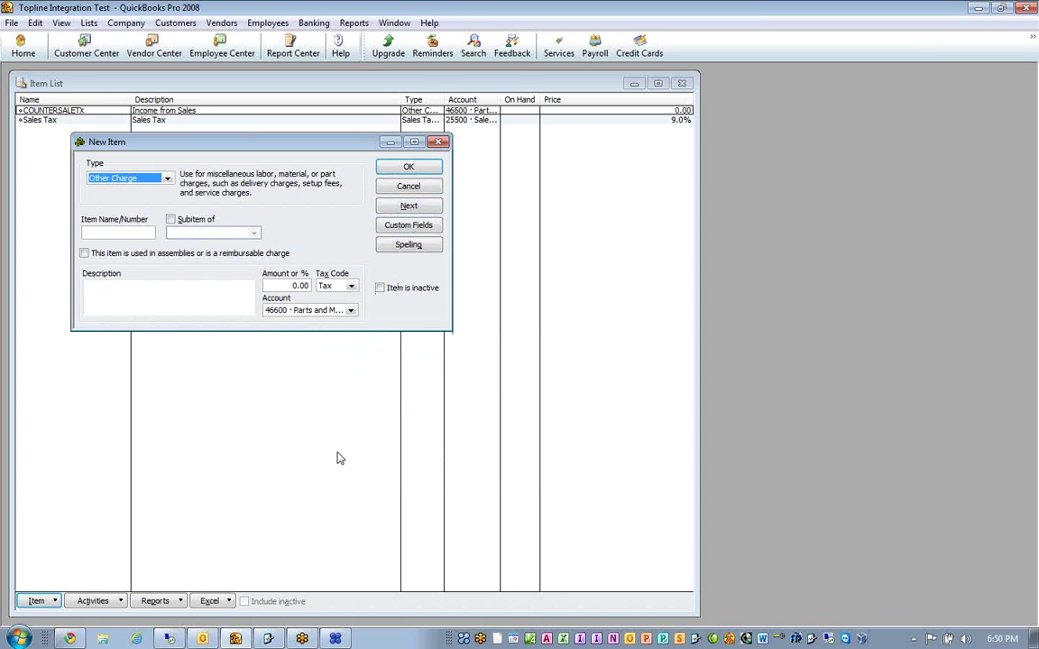
pyautogui.click(272, 639)
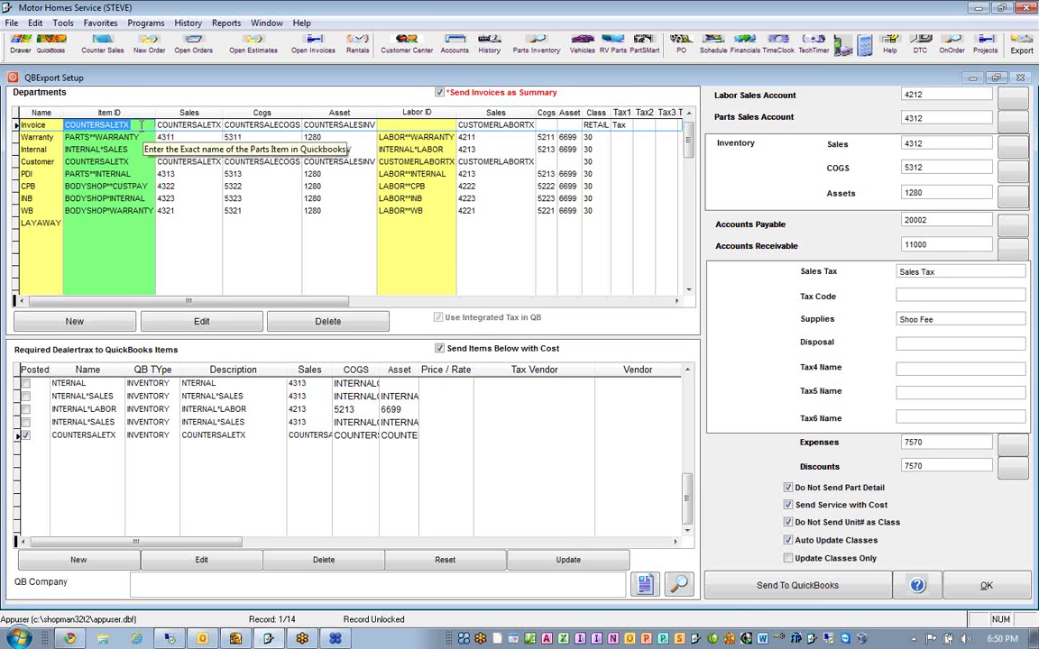
# Copy the Invoice row's Cogs item COUNTERSALECOGS
pyautogui.click(226, 124)
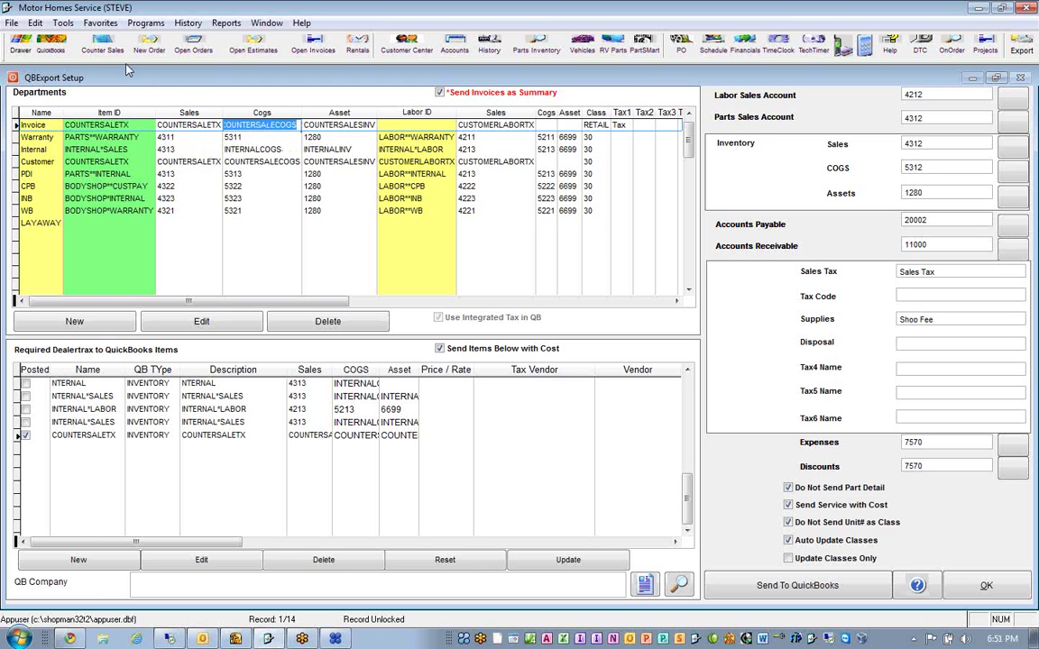
pyautogui.click(35, 25)
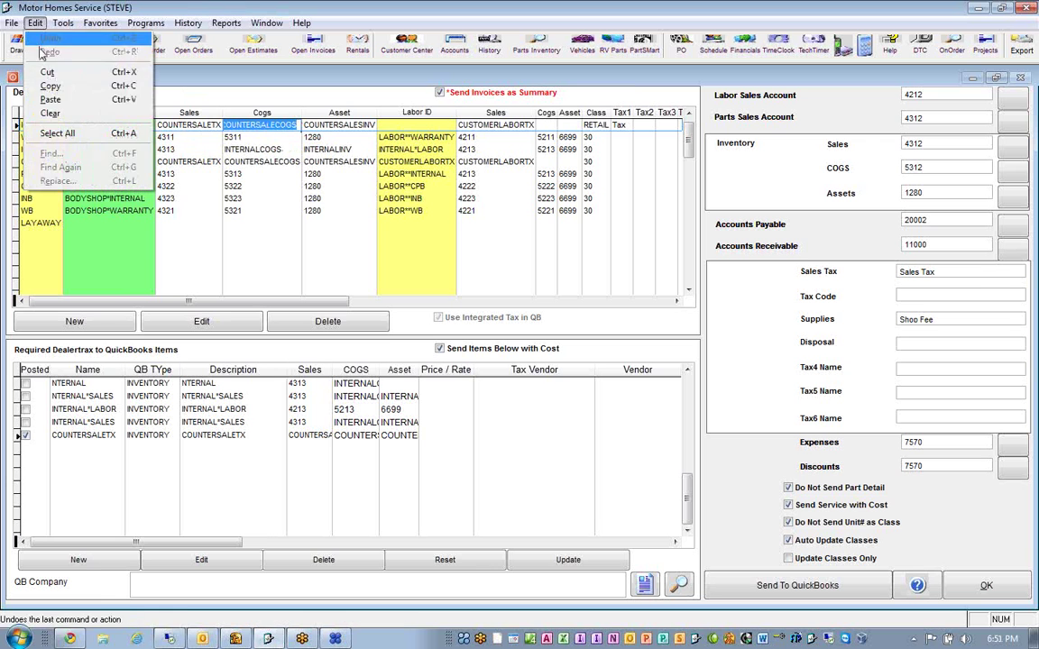
pyautogui.click(52, 87)
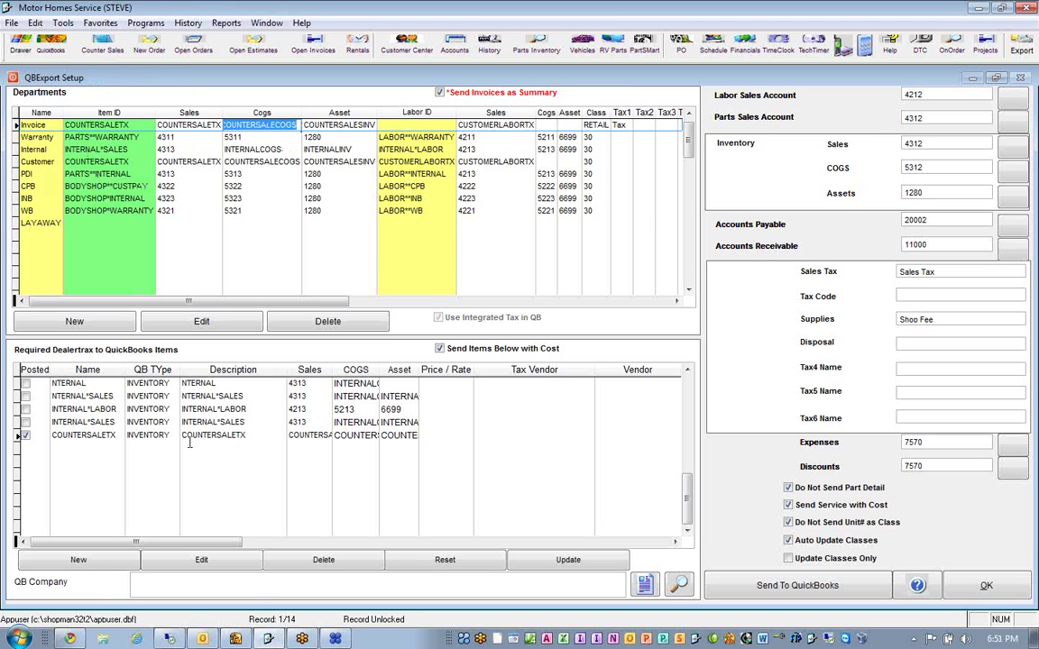
# Save COUNTERSALECOGS as an Other Charge, described Cost of Goods, on account 52800 Purchases
pyautogui.click(234, 639)
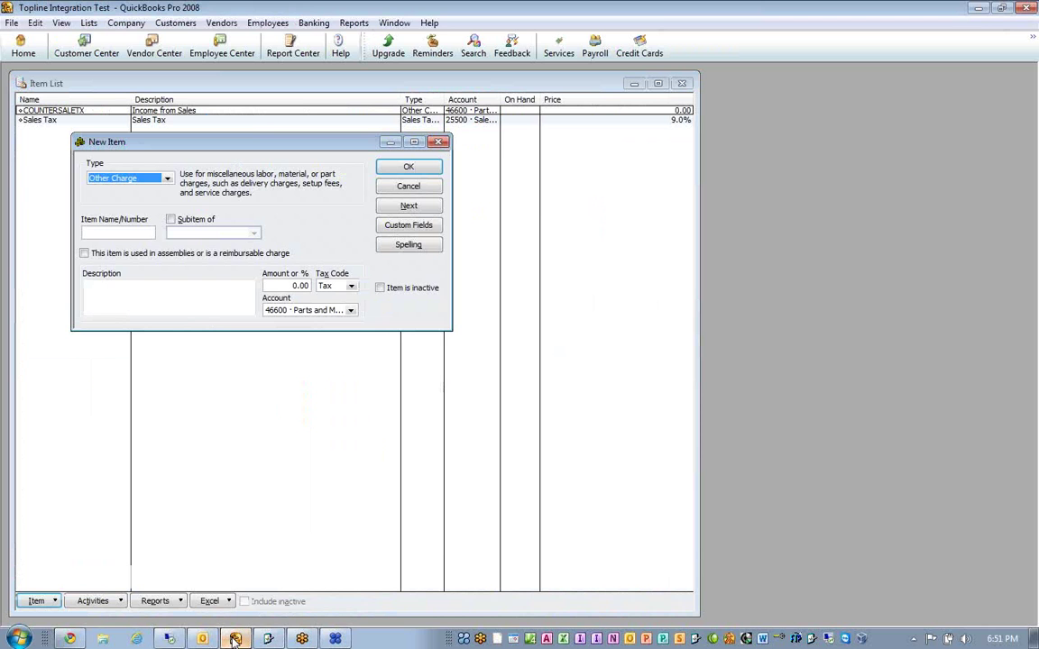
pyautogui.rightClick(125, 233)
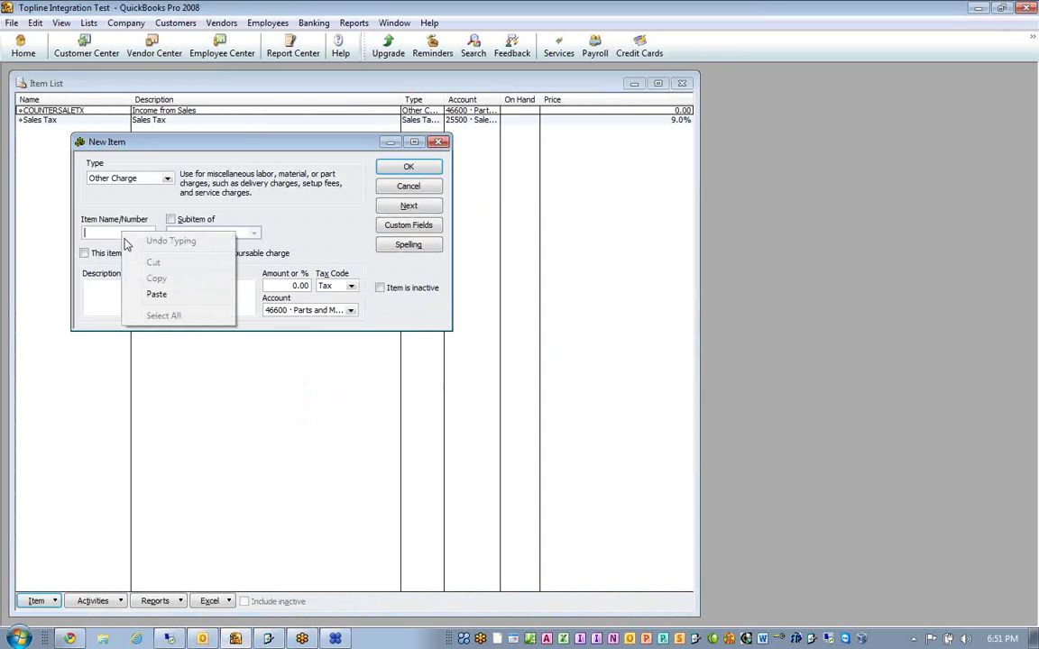
pyautogui.click(155, 292)
pyautogui.click(143, 291)
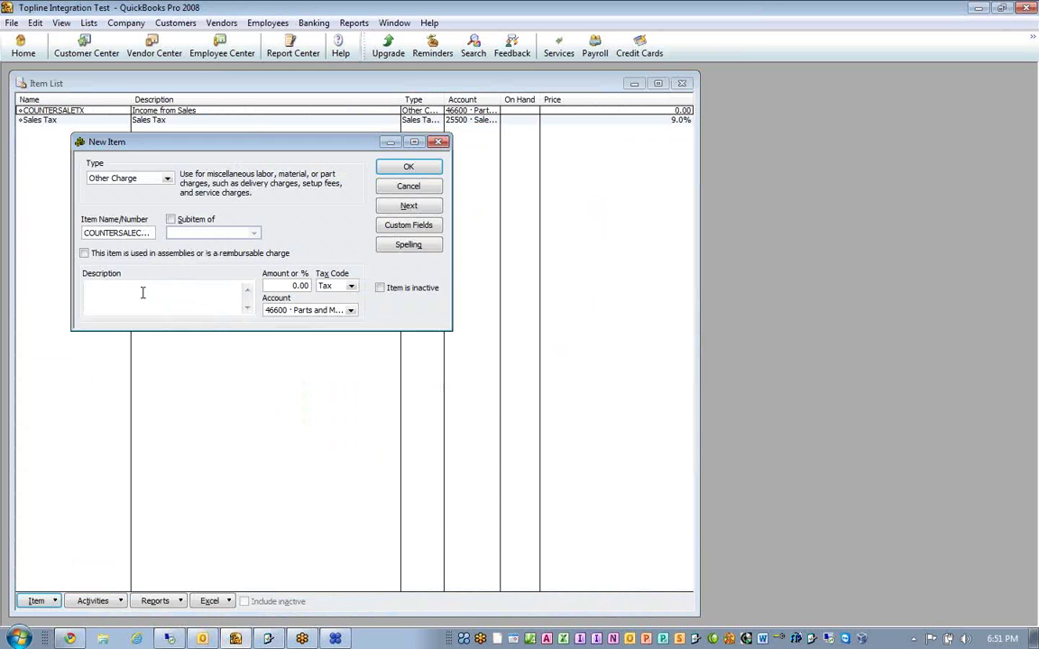
pyautogui.write('Cost of Goods')
pyautogui.click(350, 310)
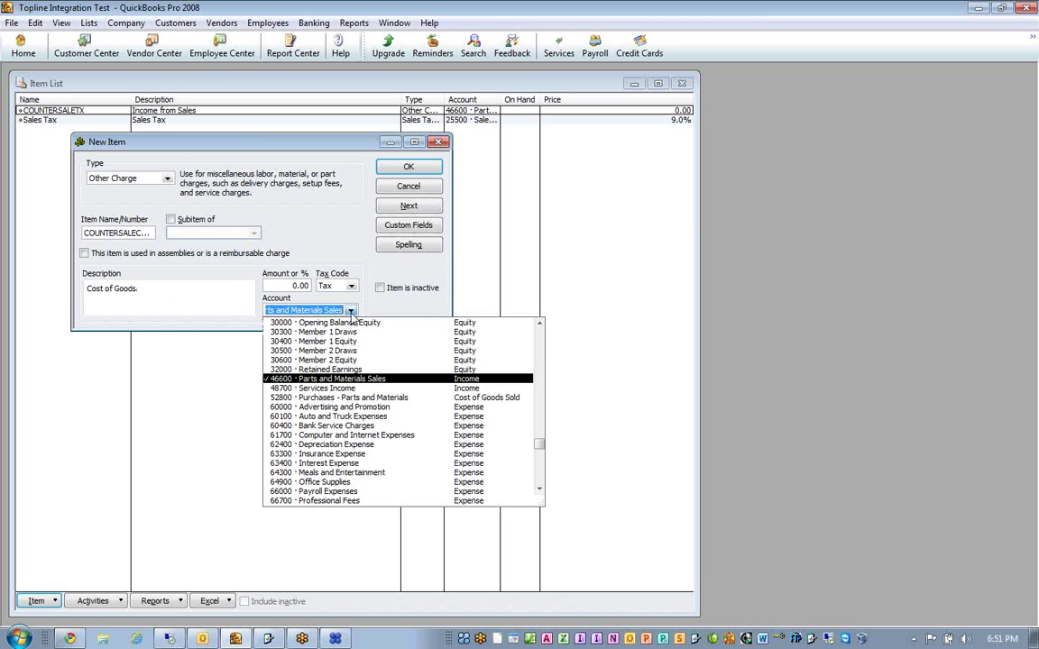
pyautogui.click(464, 399)
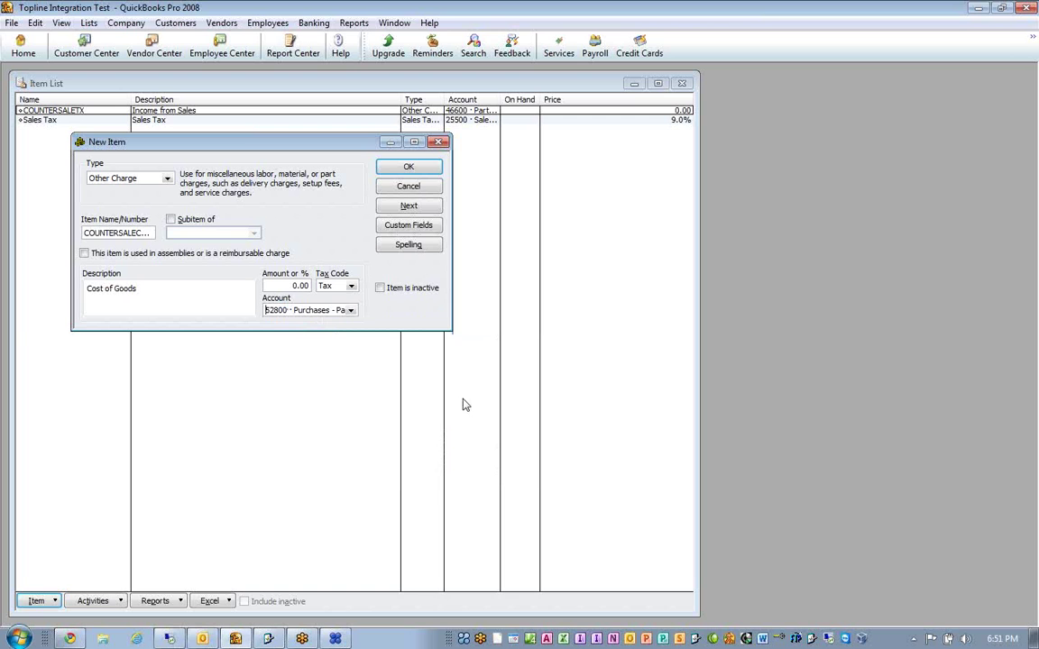
pyautogui.click(410, 169)
pyautogui.click(407, 206)
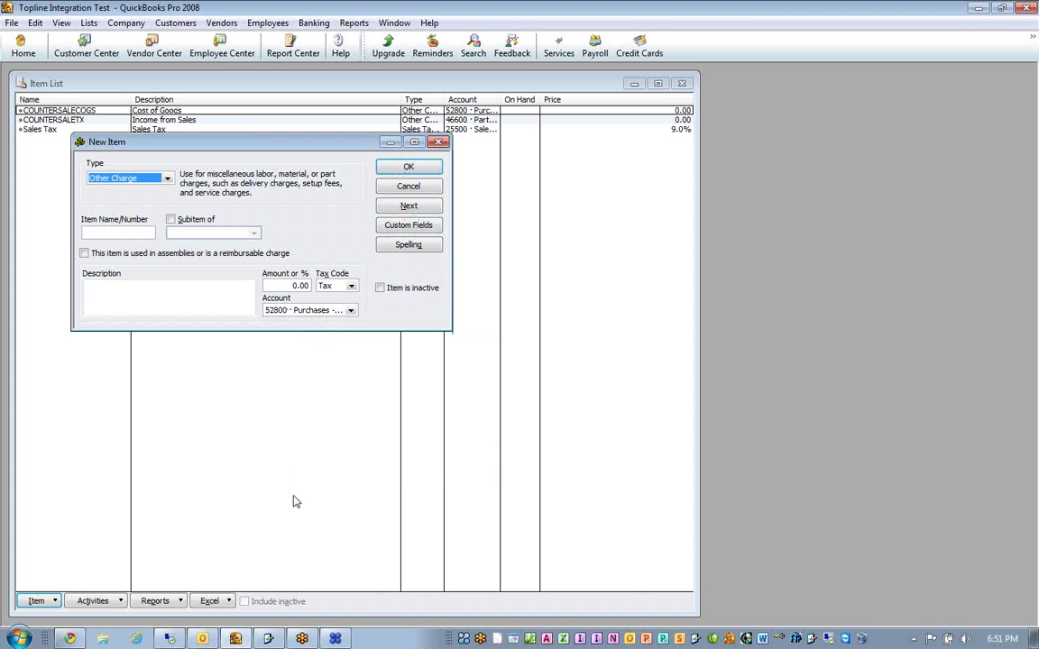
pyautogui.moveTo(276, 641)
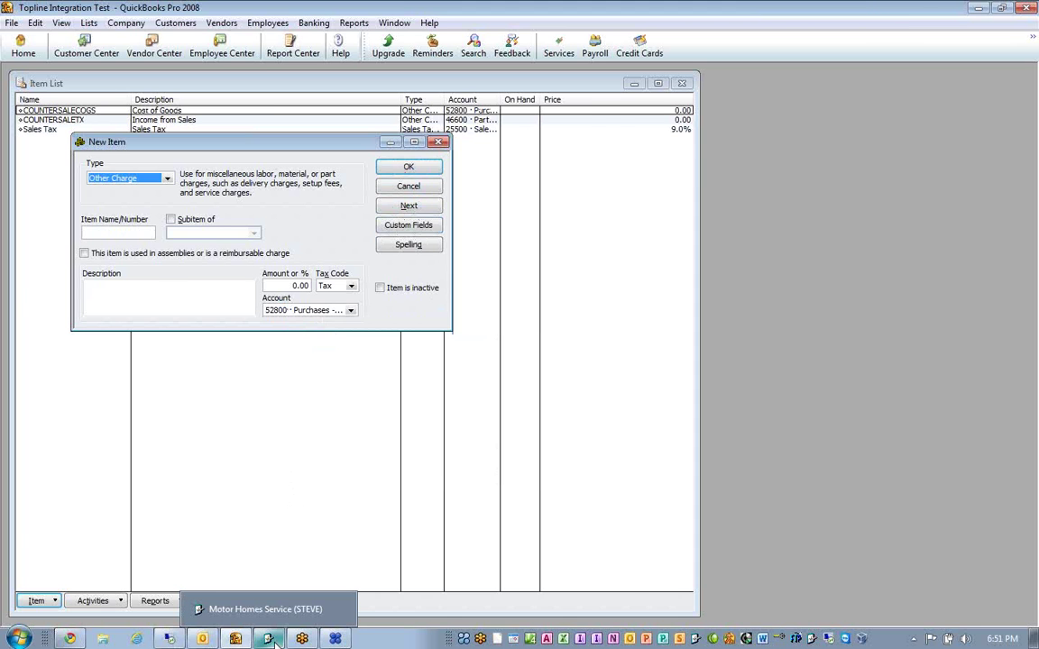
# Copy the Invoice row's asset item COUNTERSALESINV from the export setup
pyautogui.click(276, 641)
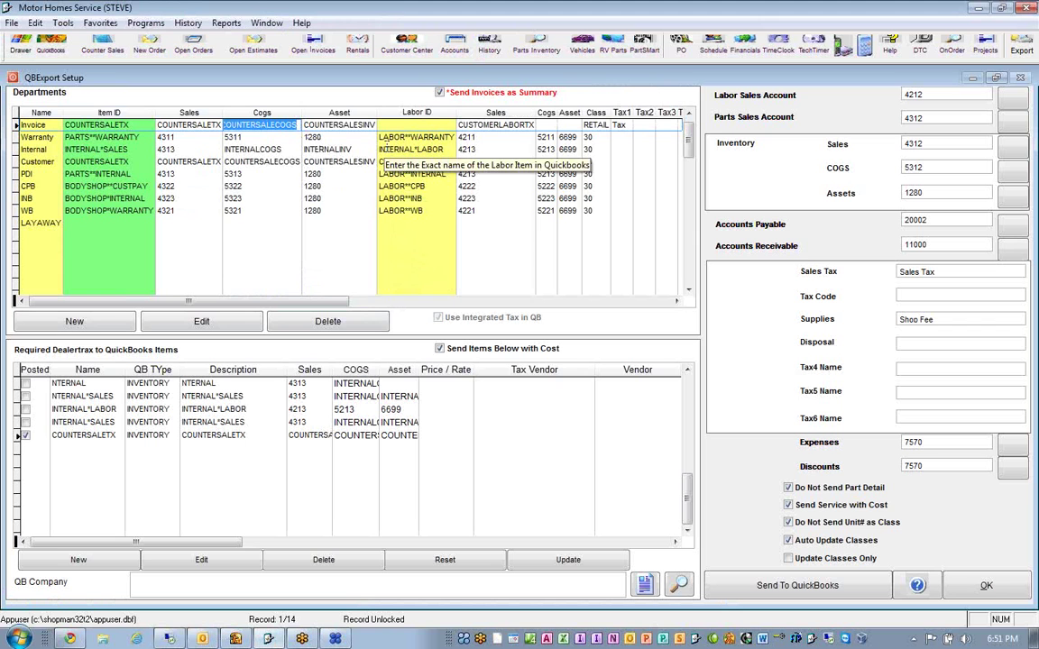
pyautogui.press('Tab')
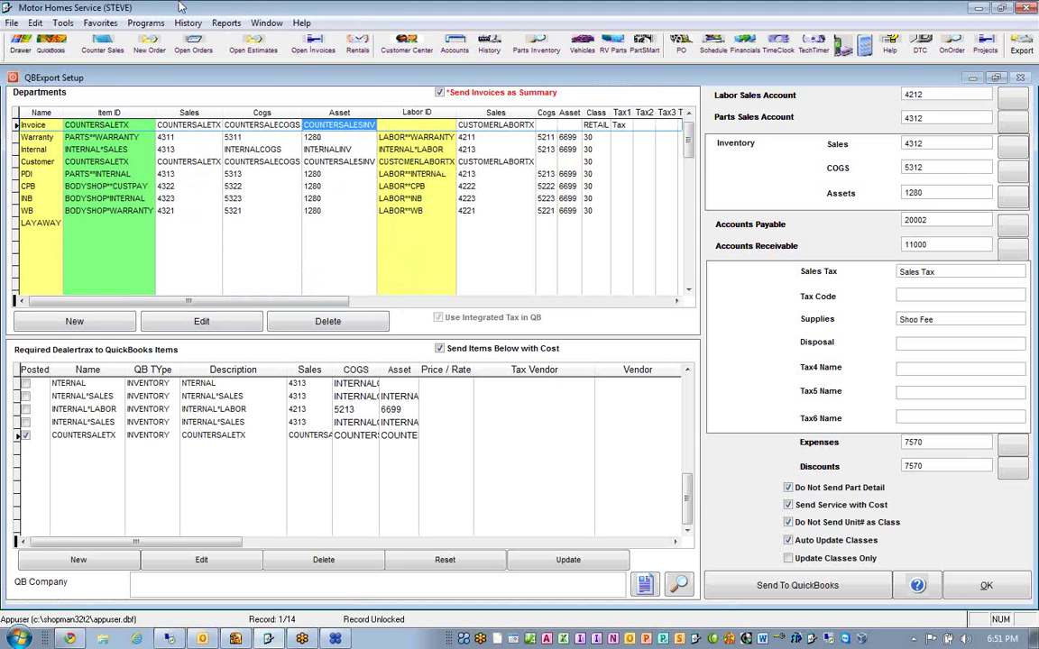
pyautogui.click(36, 24)
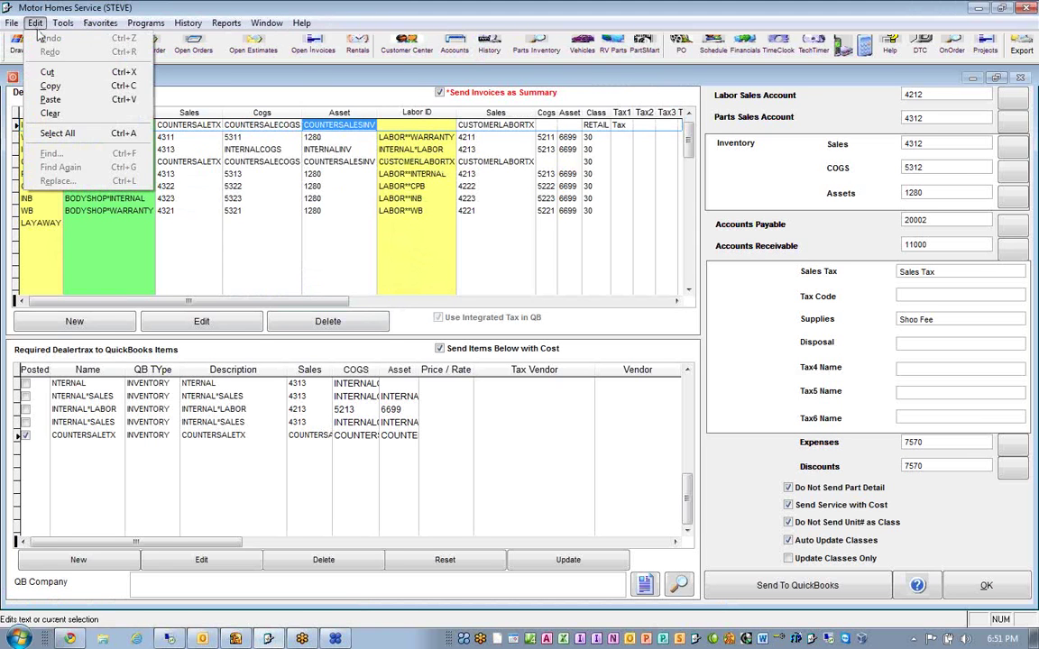
pyautogui.click(52, 88)
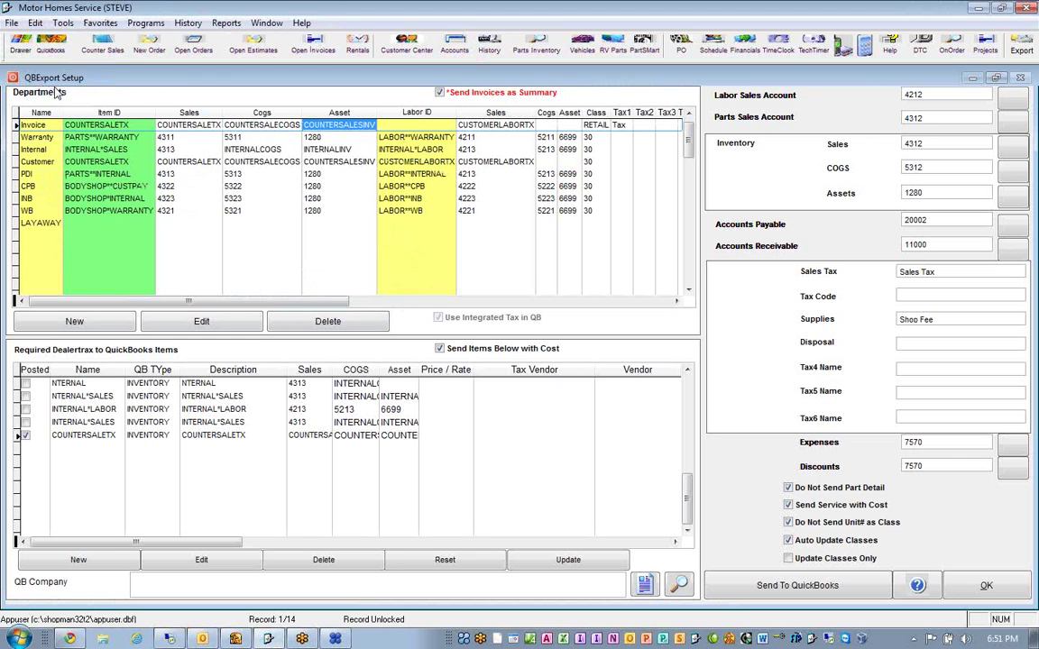
pyautogui.moveTo(269, 638)
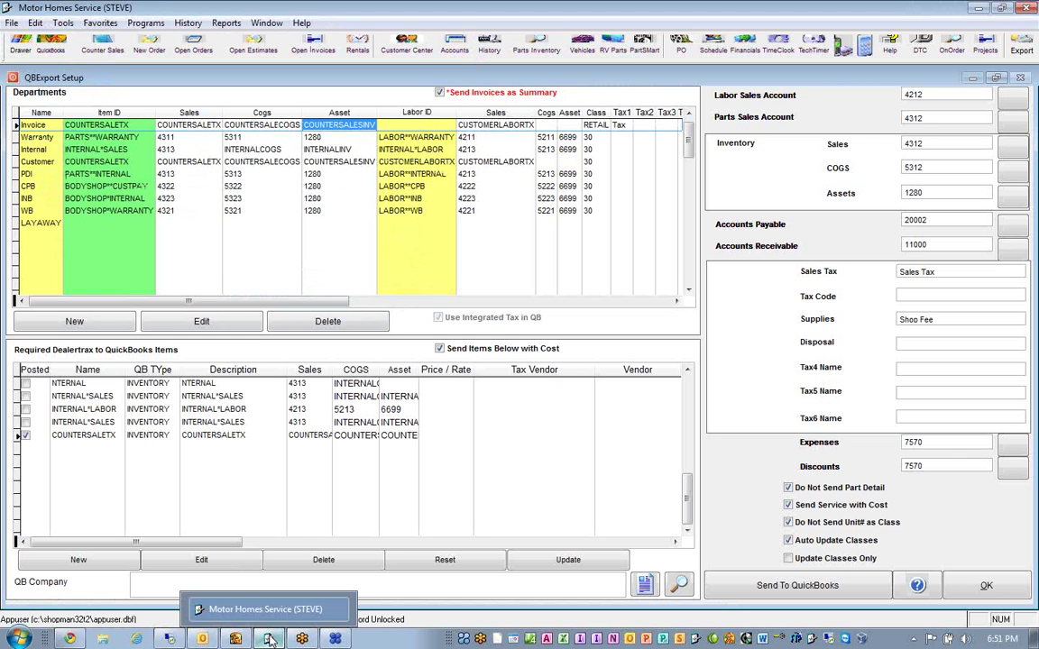
# Save the new item COUNTERSALESINV with description Inventory Reduction and account Parts Inventory
pyautogui.click(241, 610)
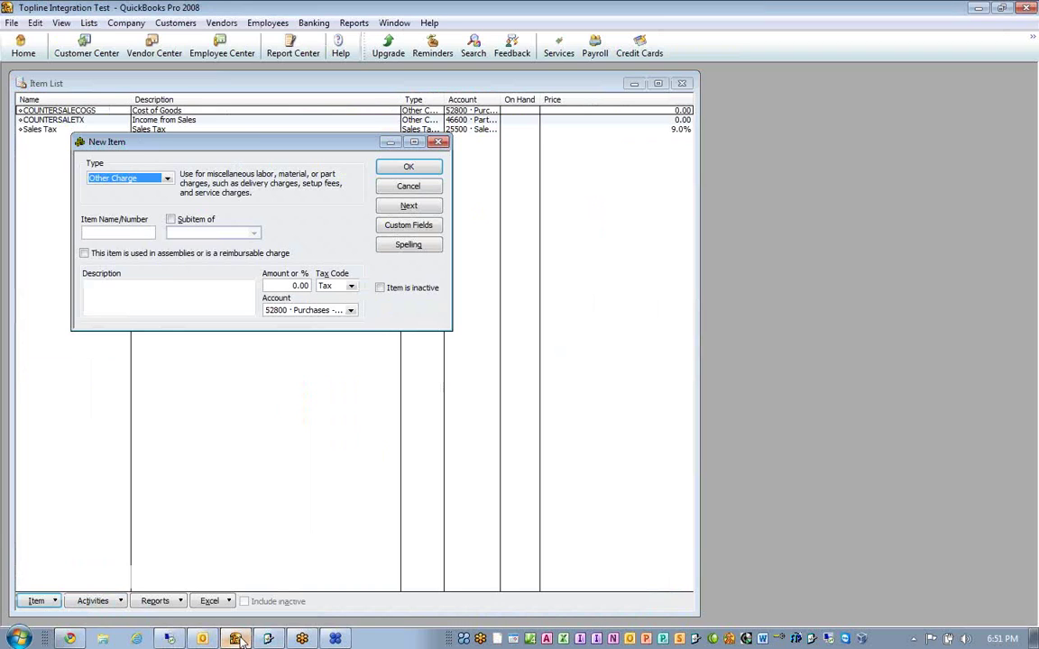
pyautogui.click(130, 233)
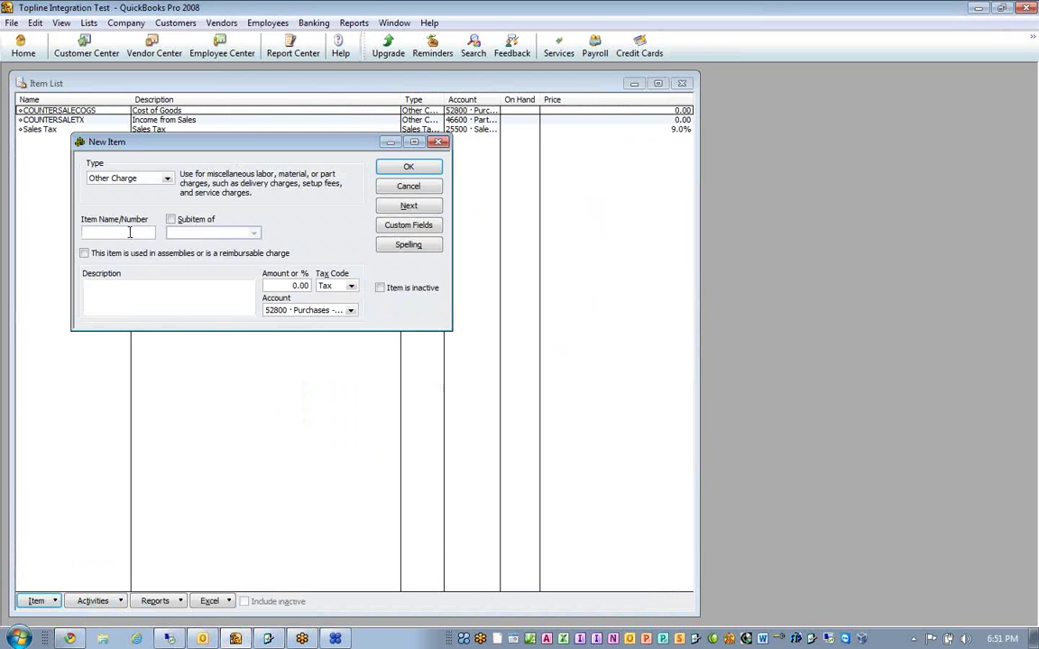
pyautogui.write('COUNTERSALESINV')
pyautogui.click(150, 290)
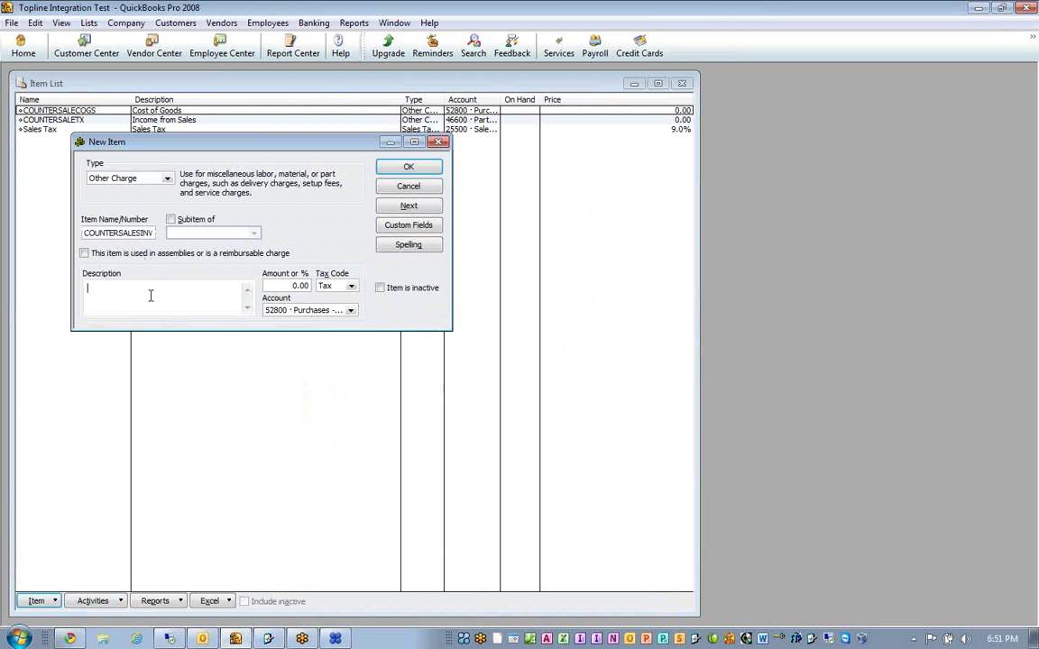
pyautogui.write('Invce')
pyautogui.write('ent')
pyautogui.write('ory ')
pyautogui.write('Reduction')
pyautogui.click(349, 311)
pyautogui.click(542, 342)
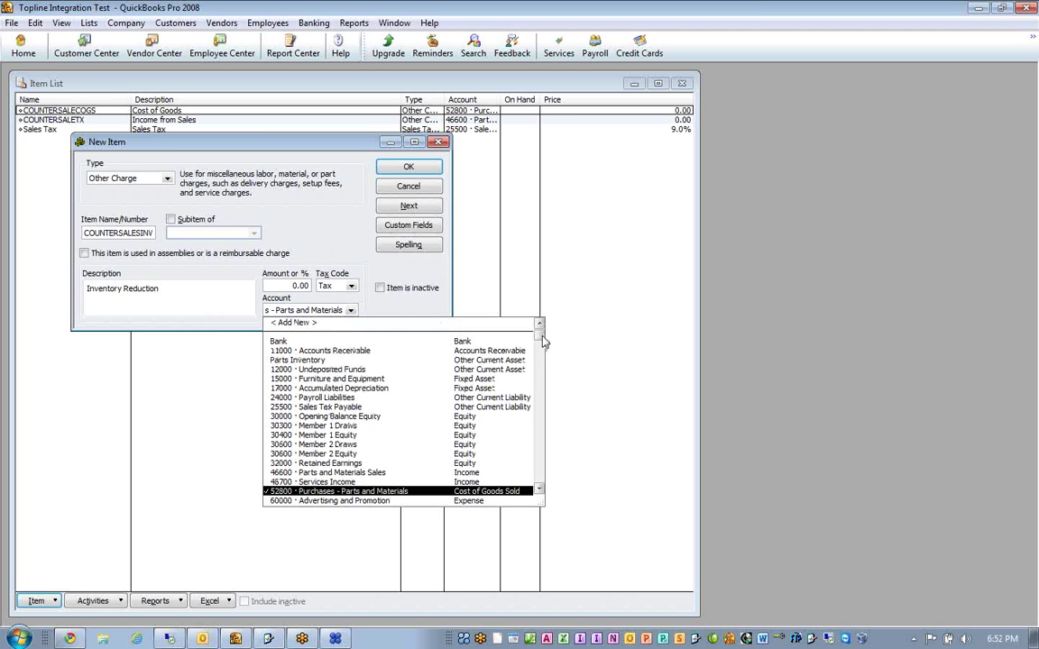
pyautogui.click(321, 360)
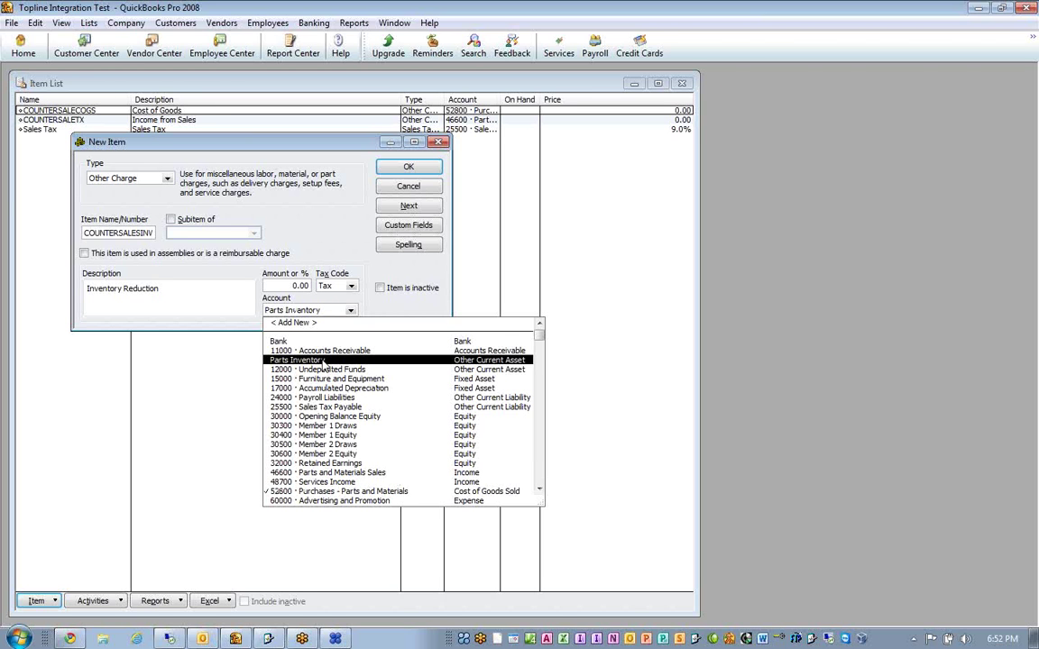
pyautogui.click(322, 361)
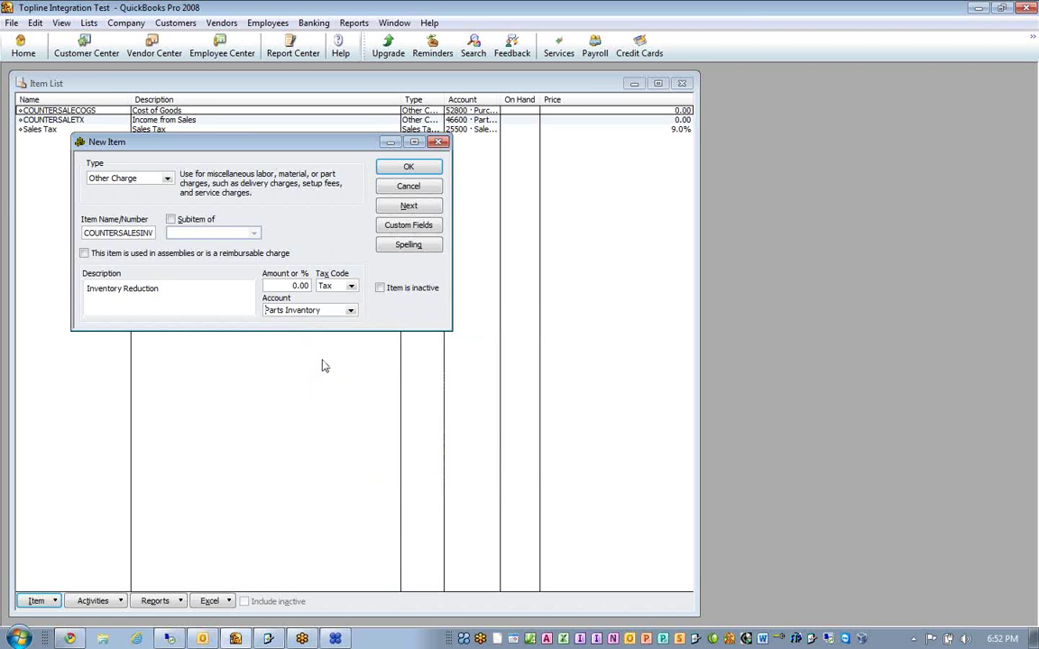
pyautogui.click(387, 166)
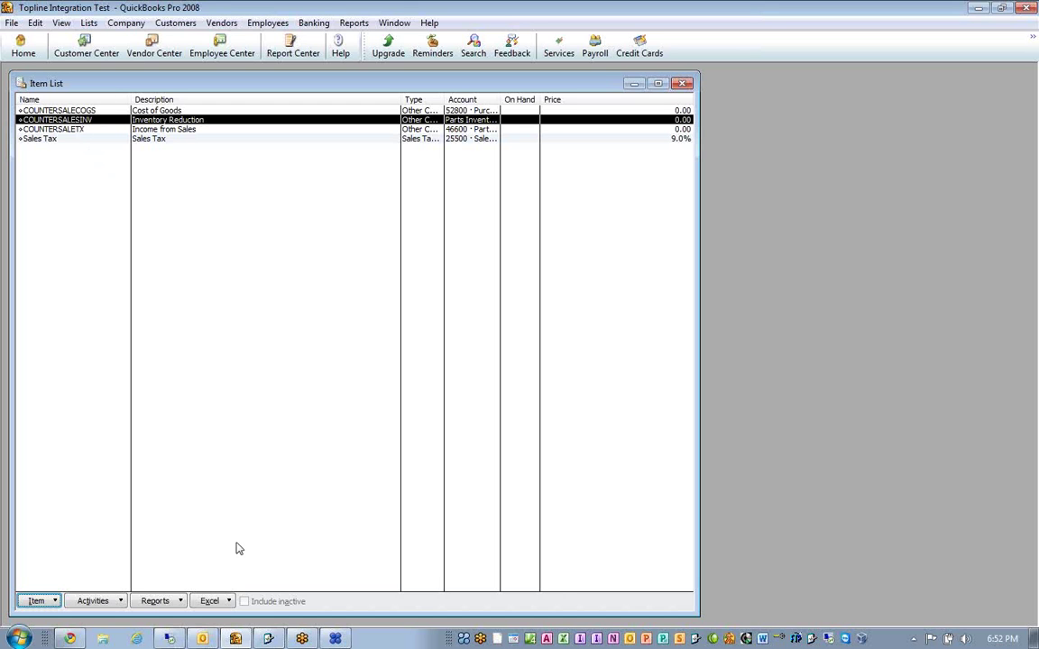
pyautogui.click(269, 640)
# Copy CUSTOMERLABORTX from the Invoice row's Sales cell, widening the Sales column to read it
pyautogui.click(437, 124)
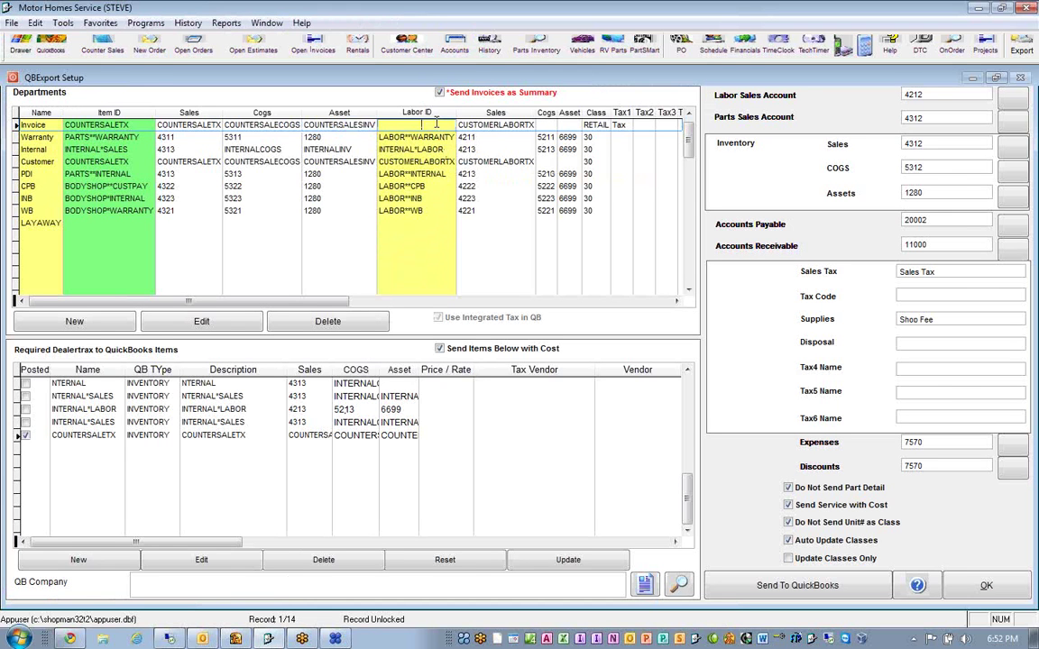
pyautogui.press('Tab')
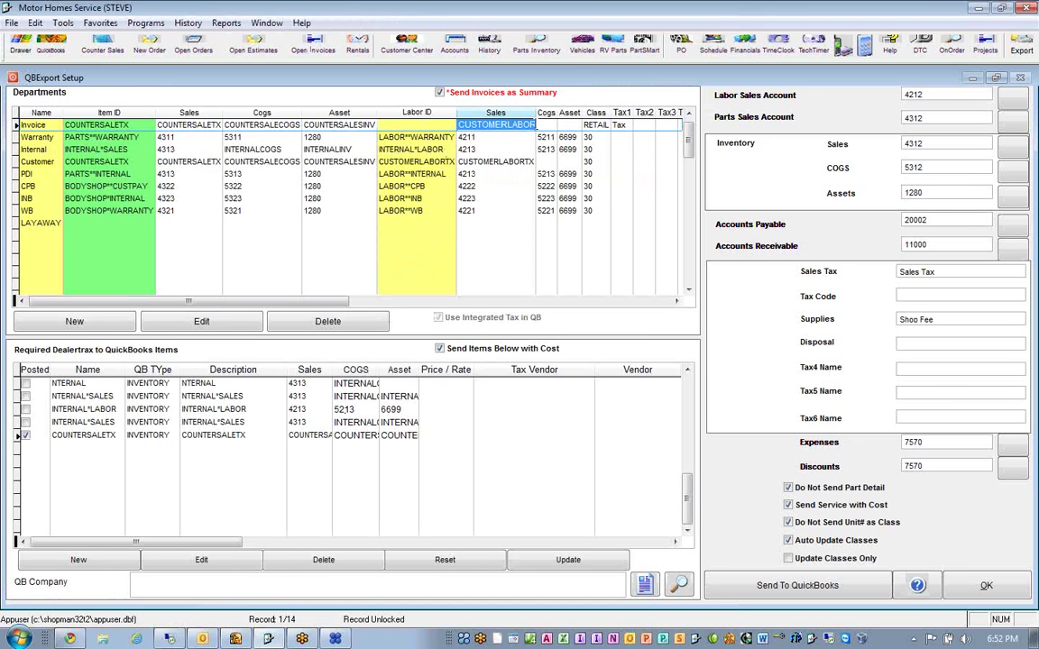
pyautogui.moveTo(536, 113); pyautogui.dragTo(554, 135)
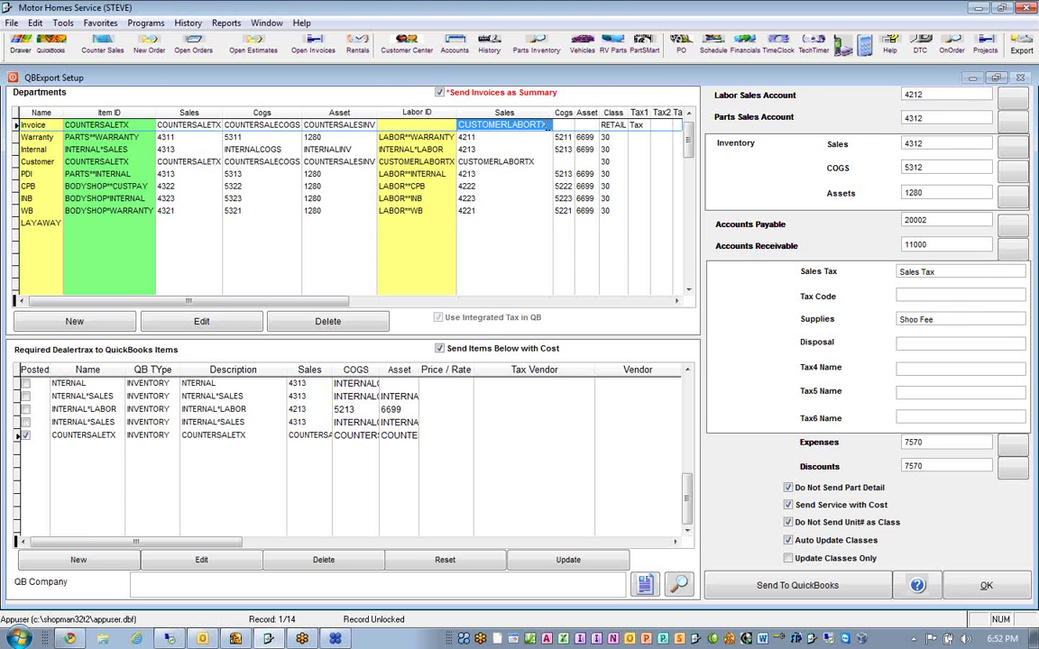
pyautogui.click(35, 22)
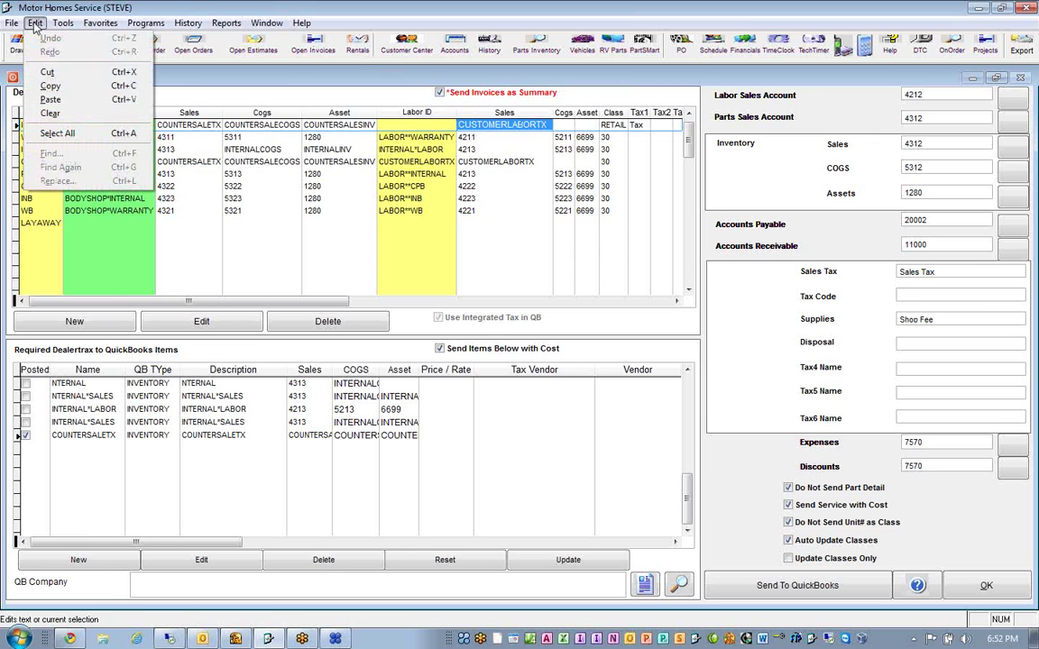
pyautogui.click(64, 86)
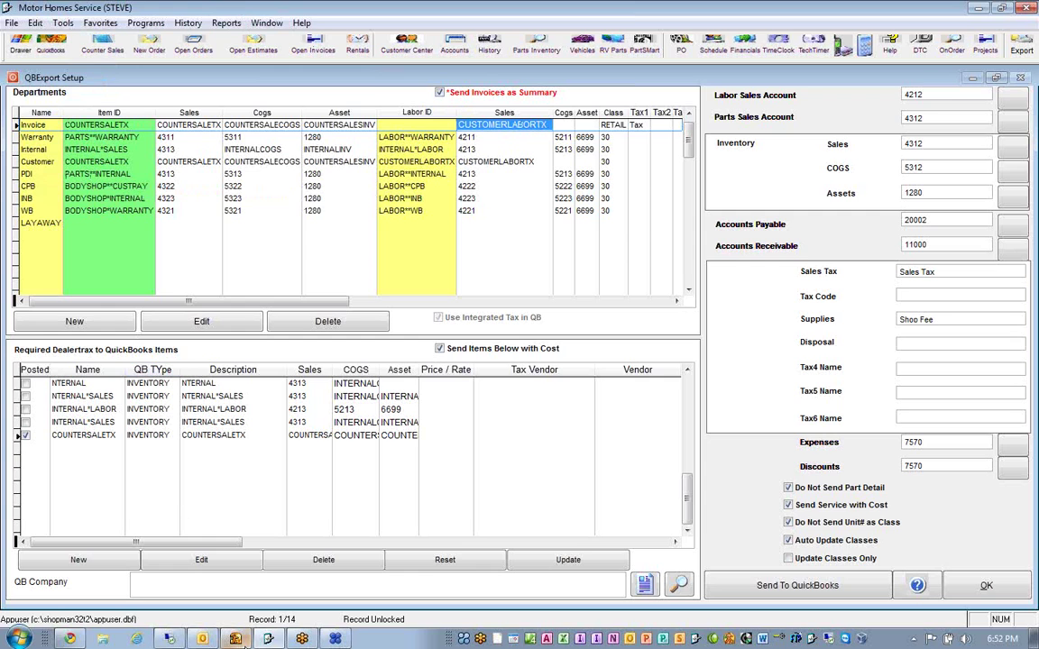
pyautogui.click(236, 639)
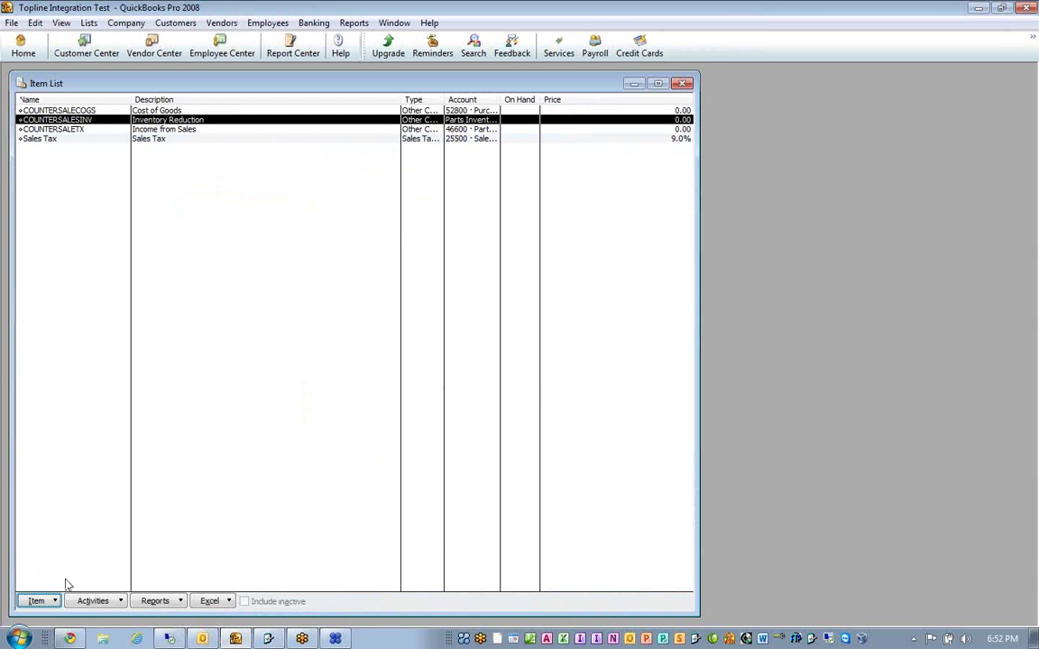
# Create Other Charge item CUSTOMERLABORTX, description Labor Income, on account 48700 Services Income
pyautogui.click(36, 601)
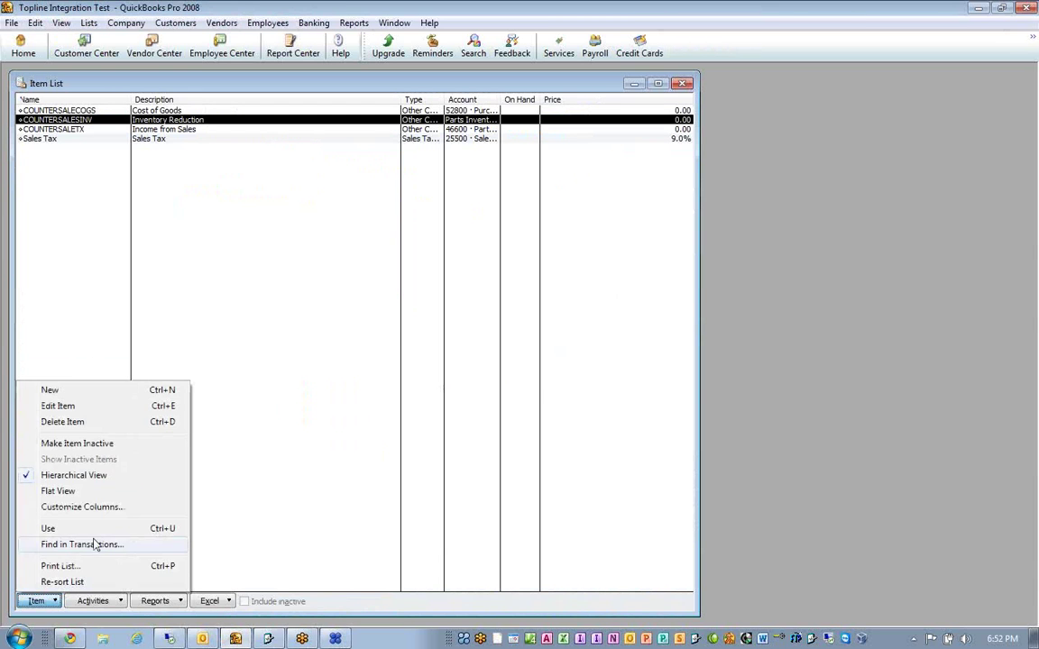
pyautogui.click(106, 390)
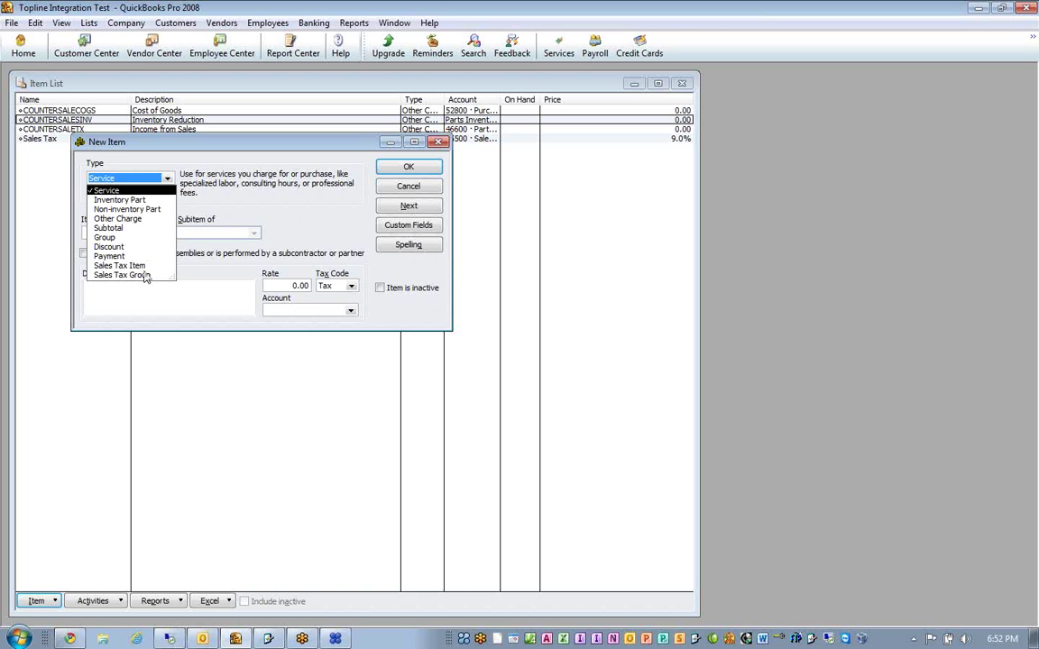
pyautogui.click(117, 219)
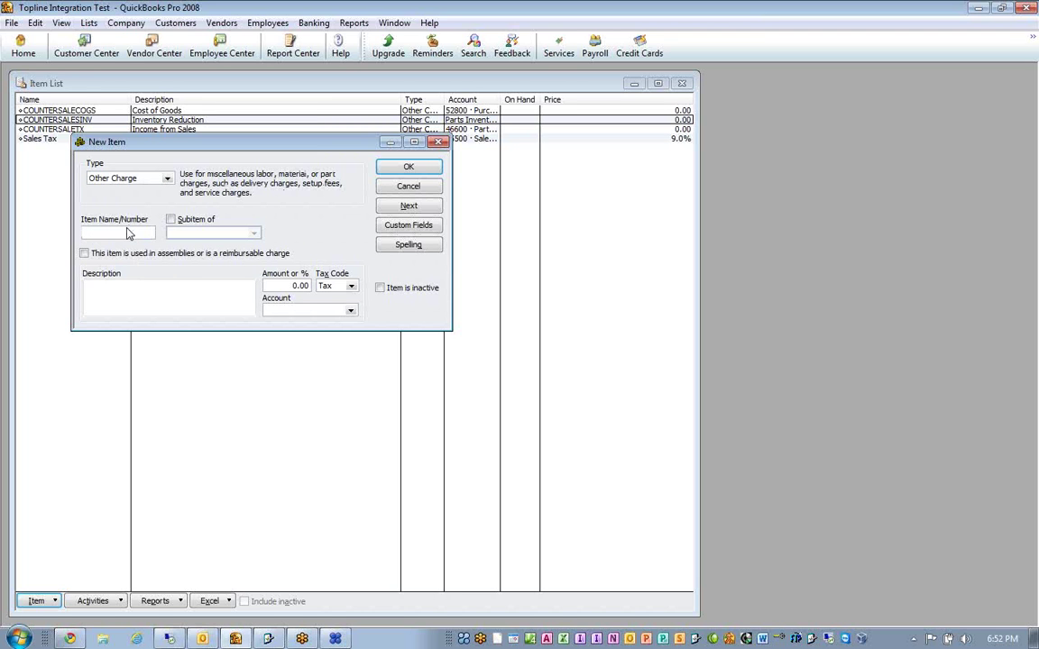
pyautogui.write('CUSTOMERLABOR')
pyautogui.click(144, 287)
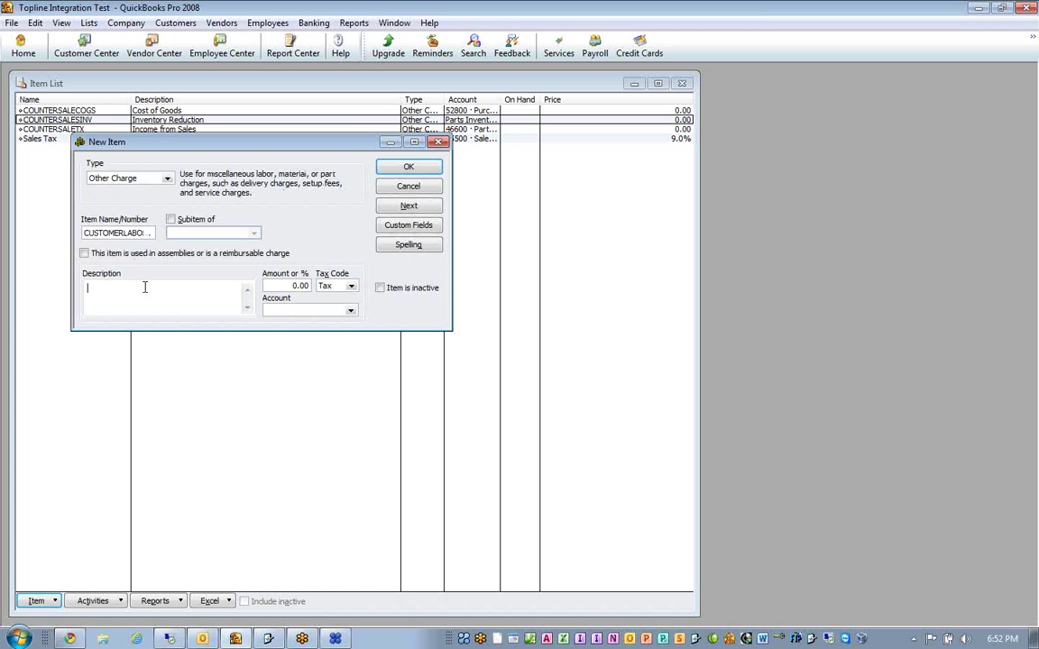
pyautogui.write('Labor Income')
pyautogui.click(350, 310)
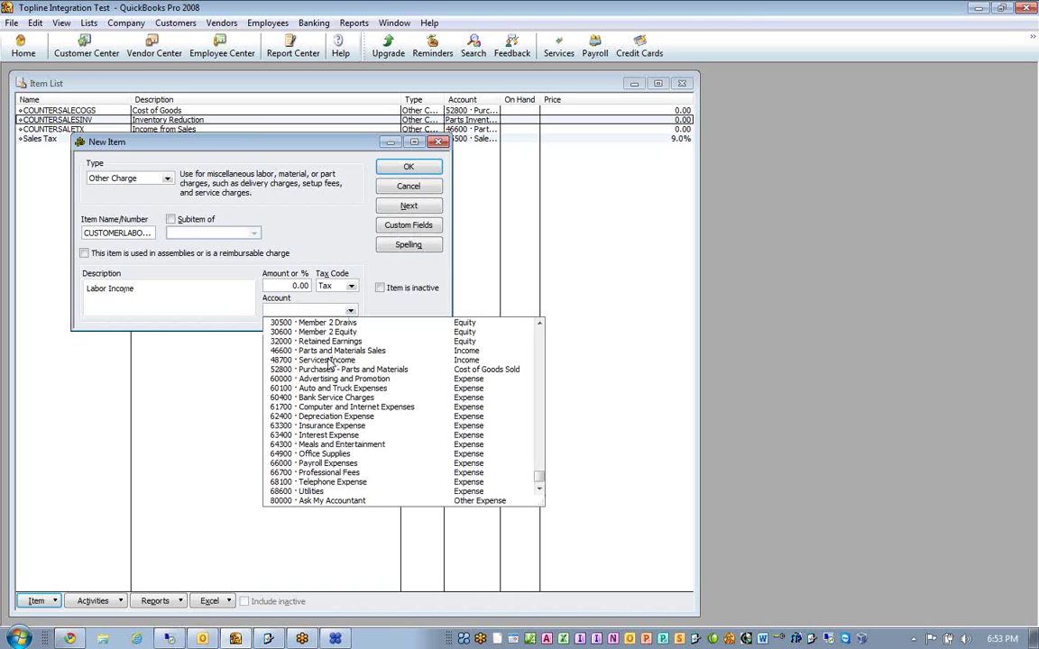
pyautogui.click(323, 361)
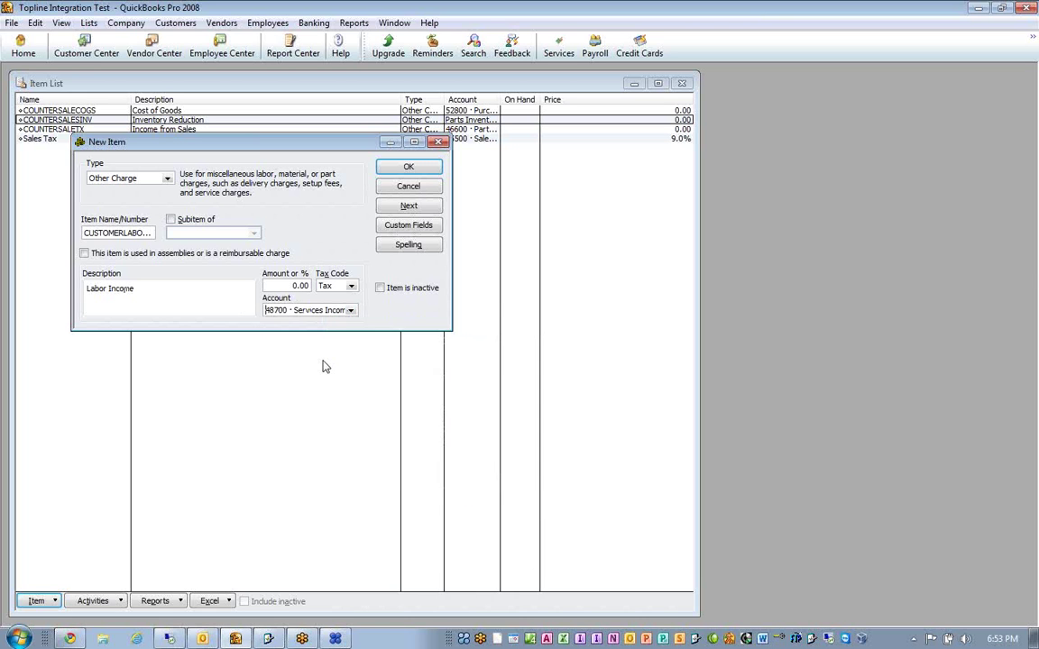
pyautogui.click(405, 173)
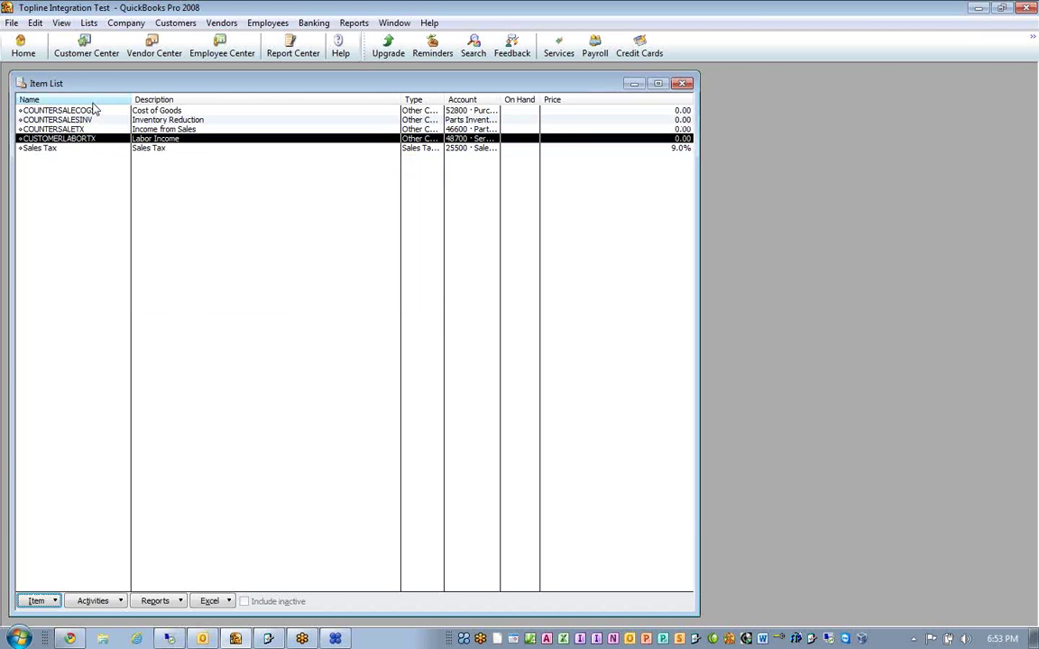
pyautogui.click(85, 50)
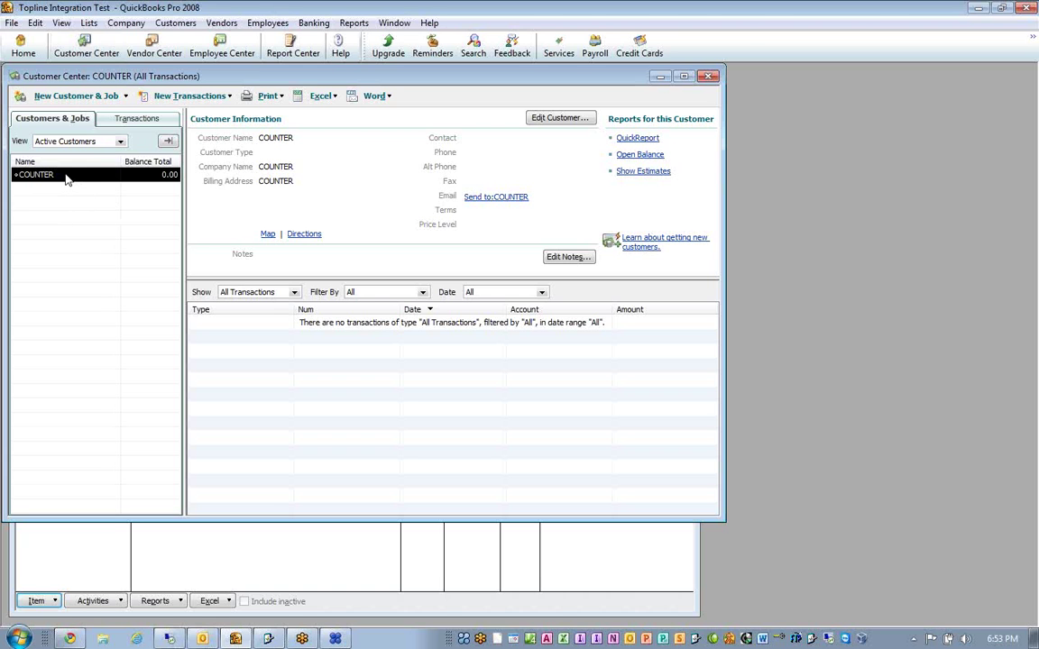
# Delete the COUNTER customer with Ctrl+D and confirm the deletion
pyautogui.hotkey('ctrl', 'd')
pyautogui.press('Return')
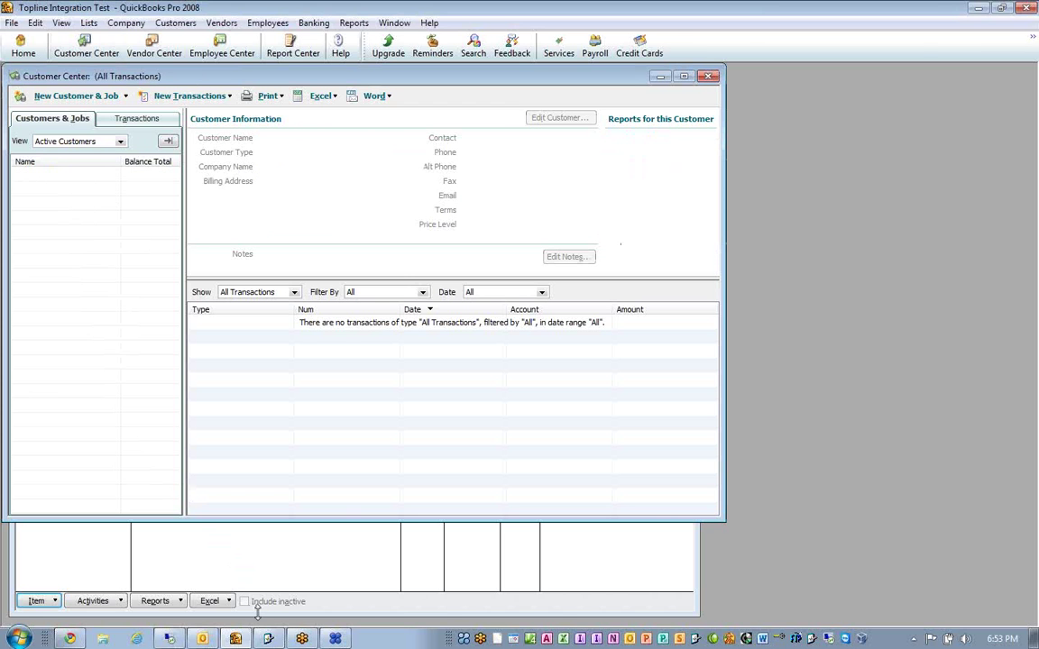
pyautogui.click(267, 640)
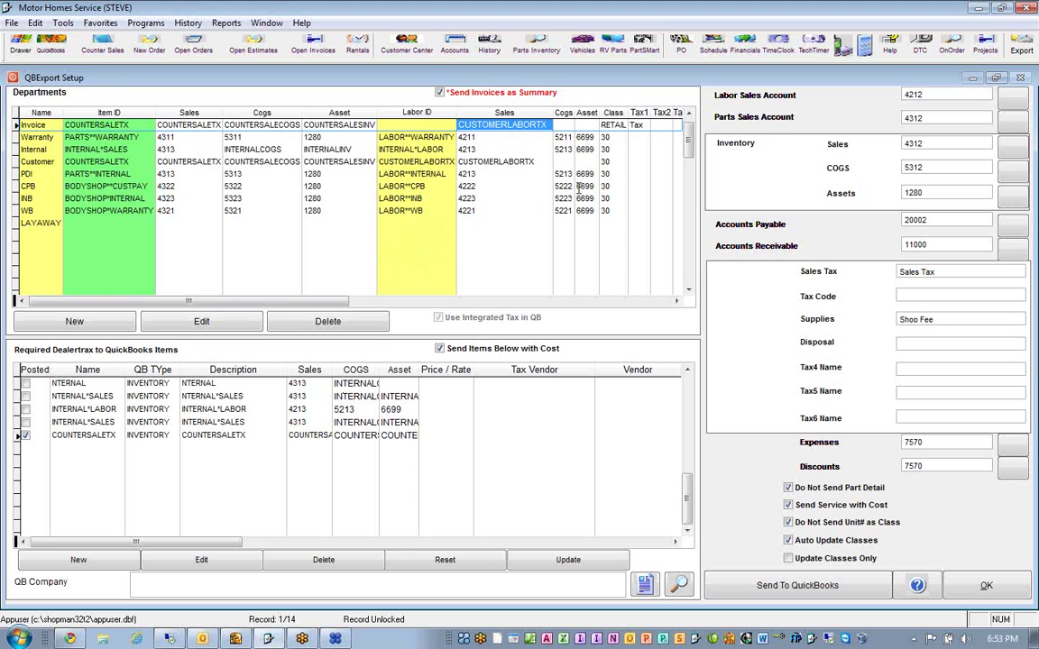
# Widen the Departments grid's Class column to confirm the Invoice department uses class RETAIL
pyautogui.click(676, 302)
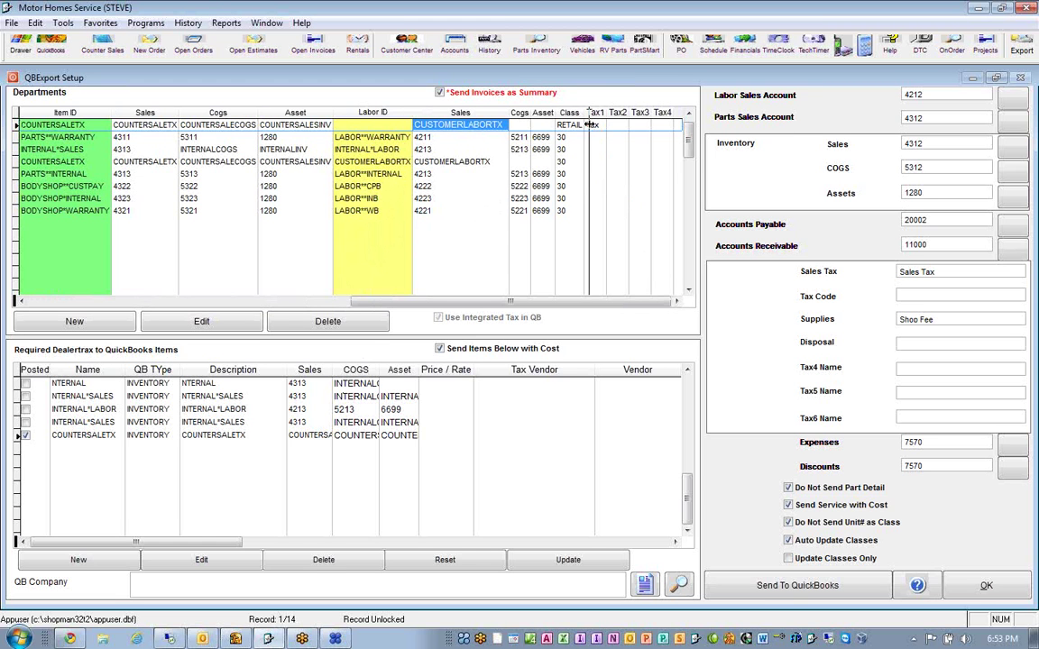
pyautogui.moveTo(583, 112); pyautogui.dragTo(595, 142)
pyautogui.press('Tab')
pyautogui.press('Tab')
pyautogui.press('Tab')
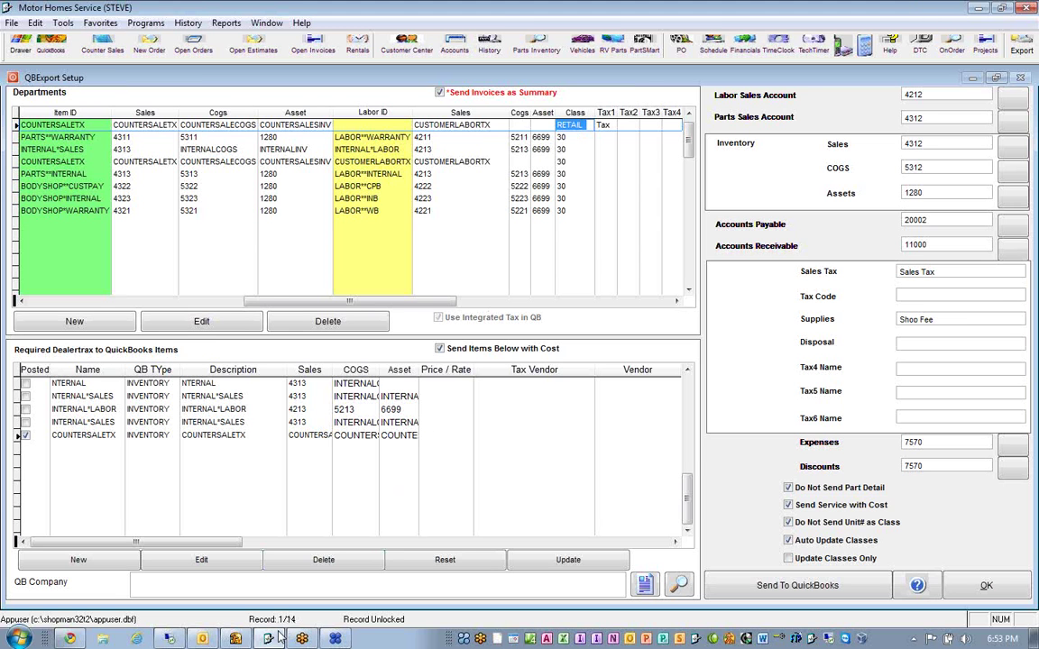
pyautogui.click(234, 639)
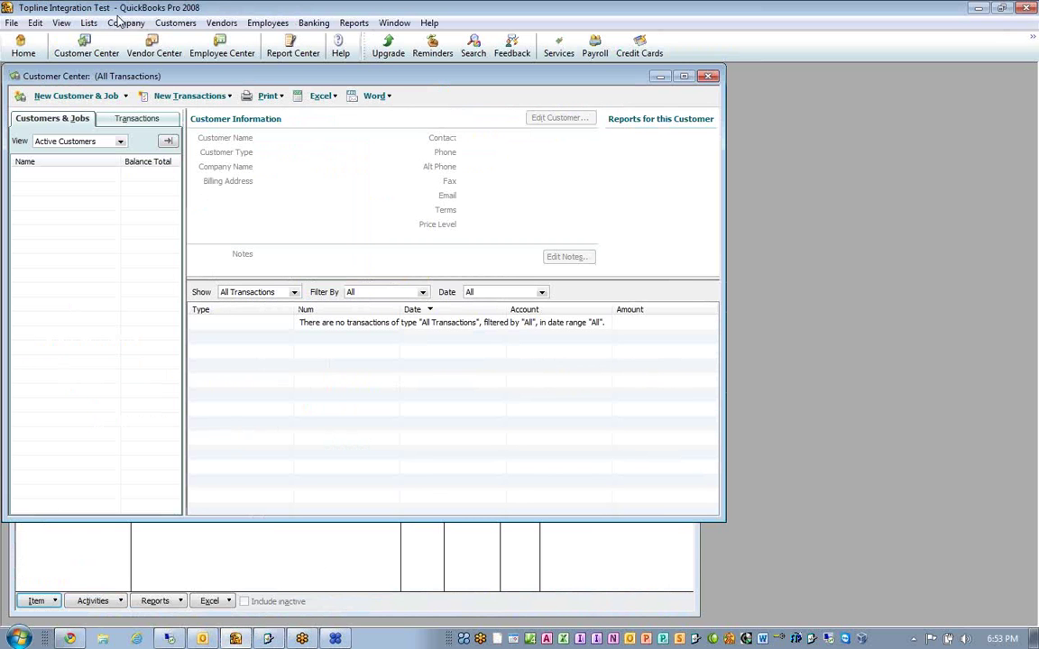
# Review QuickBooks' class list unchanged, then confirm the COUNTERSALETX department mapping in export setup
pyautogui.click(88, 23)
pyautogui.click(118, 119)
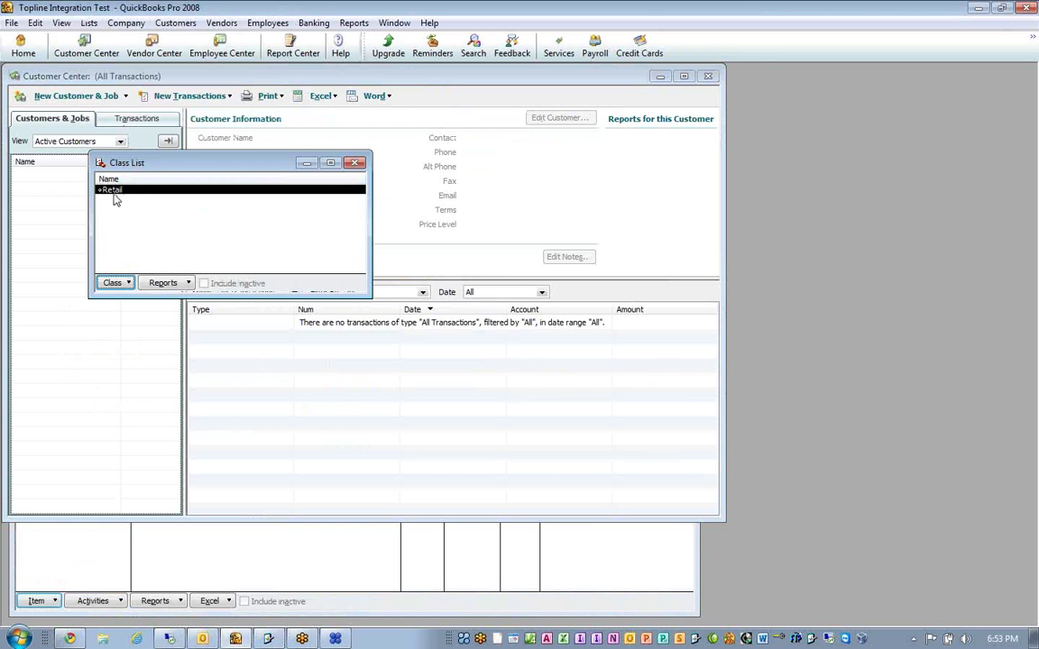
pyautogui.click(115, 282)
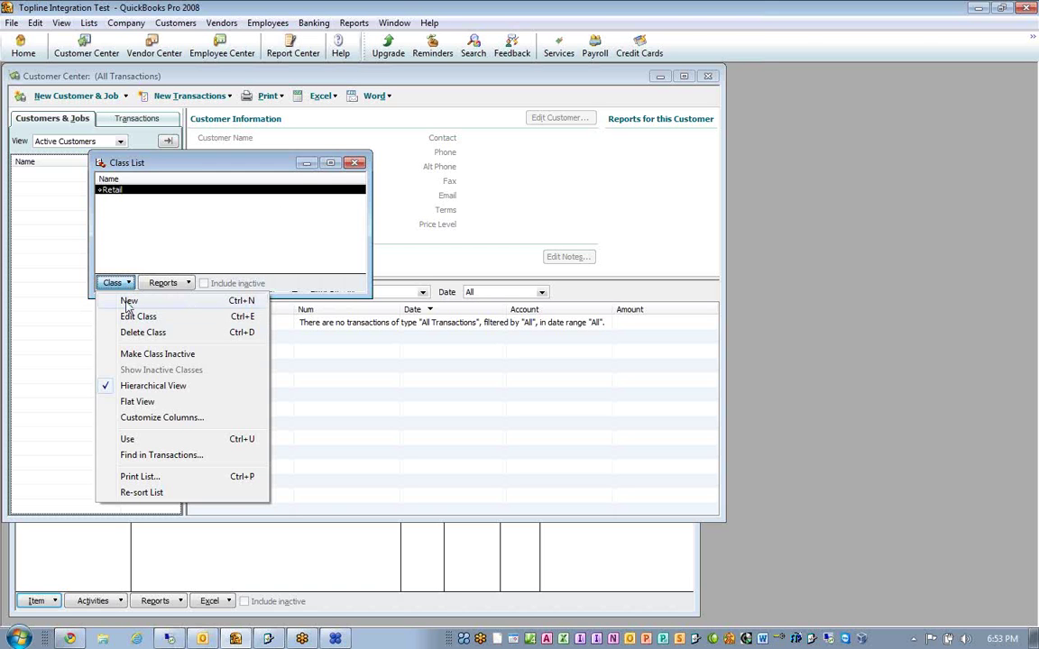
pyautogui.click(354, 162)
pyautogui.click(354, 162)
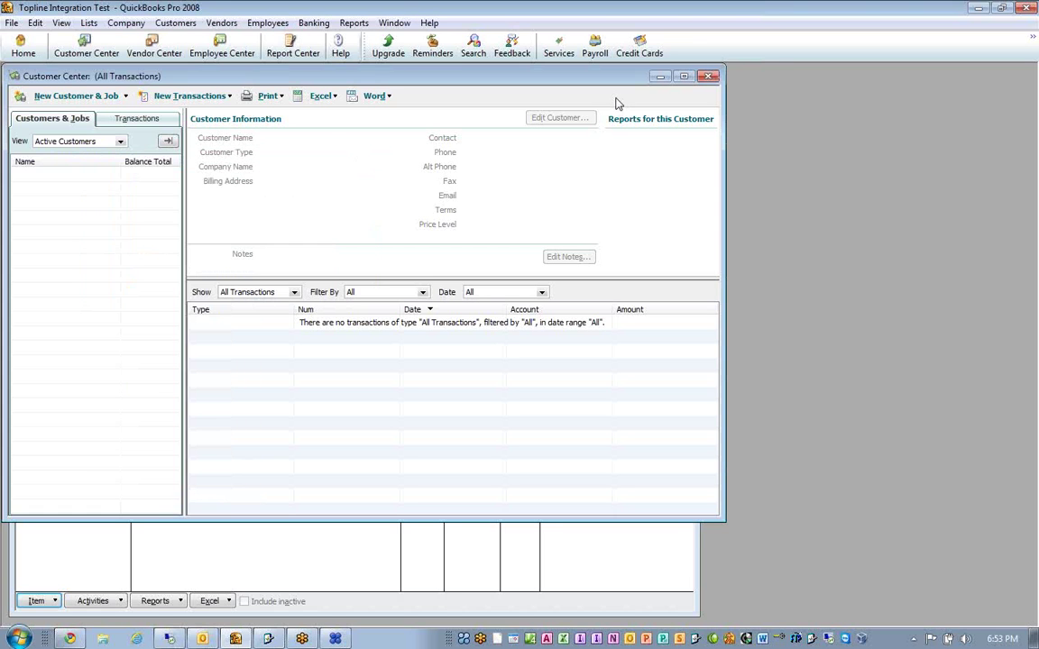
pyautogui.click(268, 638)
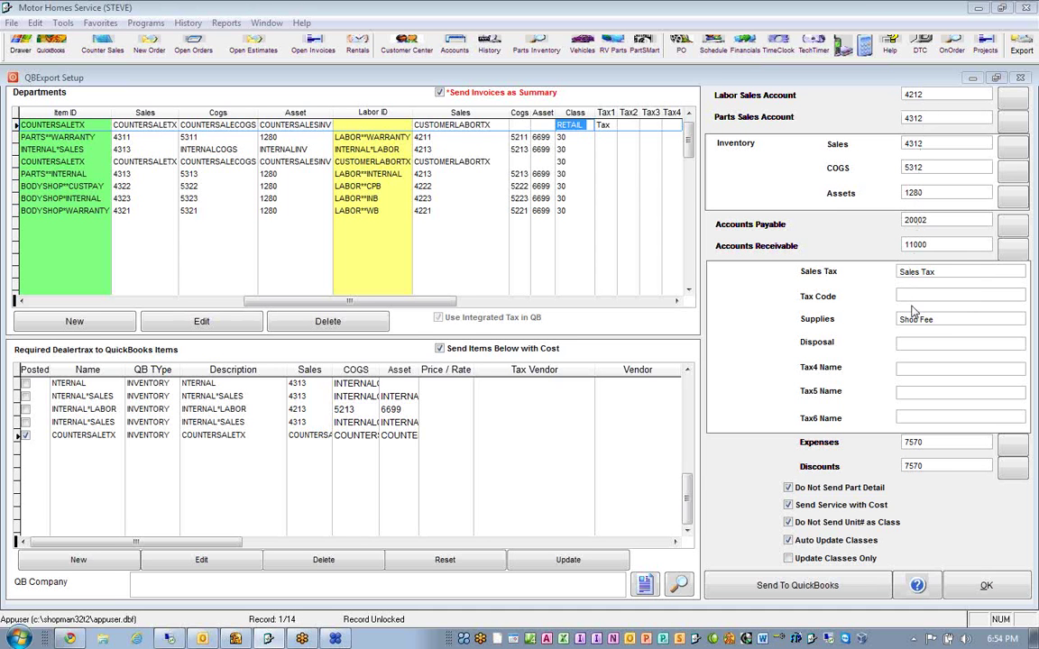
pyautogui.click(967, 588)
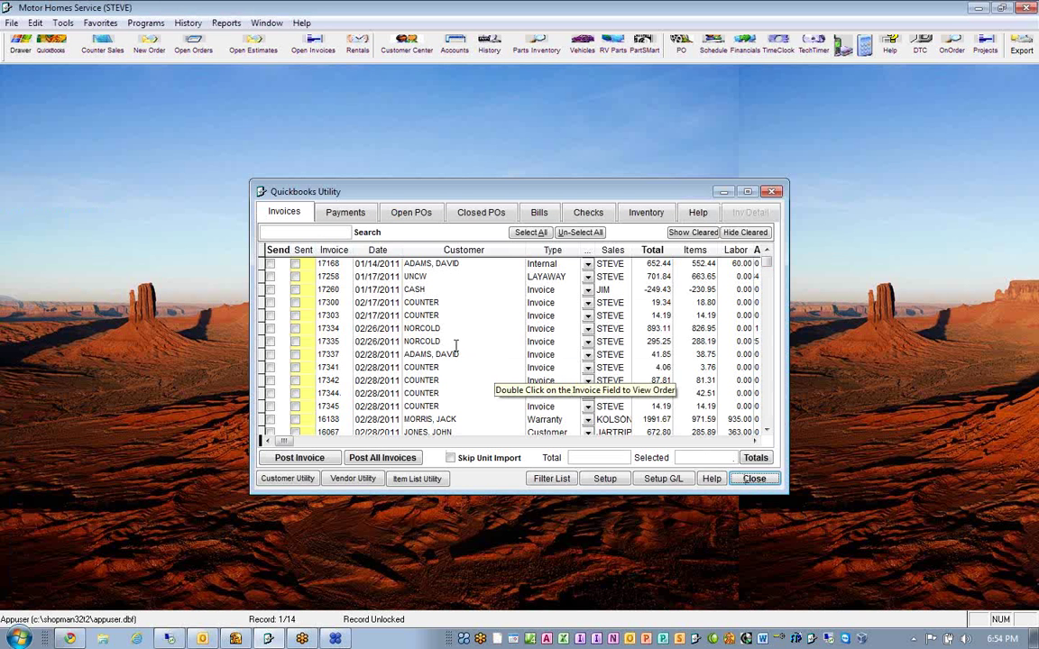
# Clear invoice 17341's Branch 20, Tax Code TX and Class 20:2IL values
pyautogui.click(455, 353)
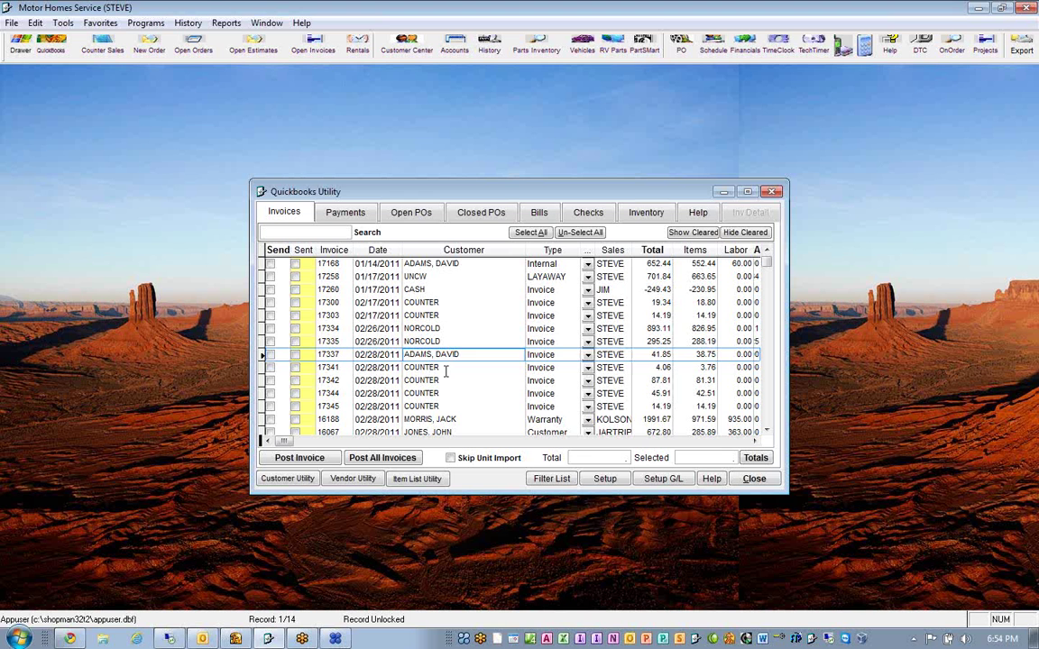
pyautogui.click(444, 368)
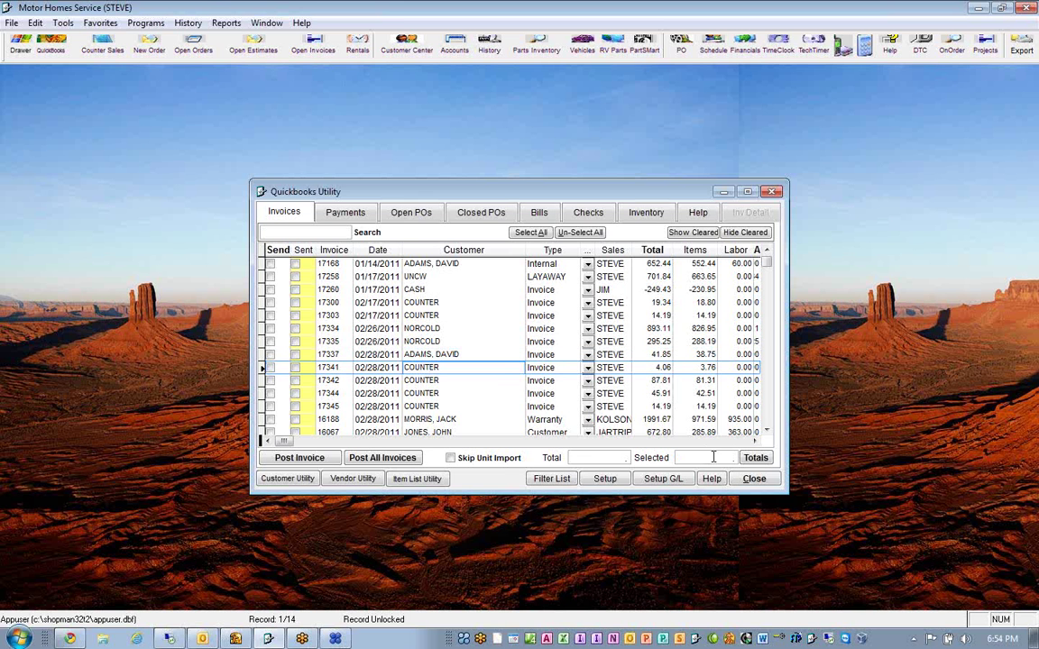
pyautogui.click(757, 441)
pyautogui.moveTo(754, 441); pyautogui.dragTo(754, 441)
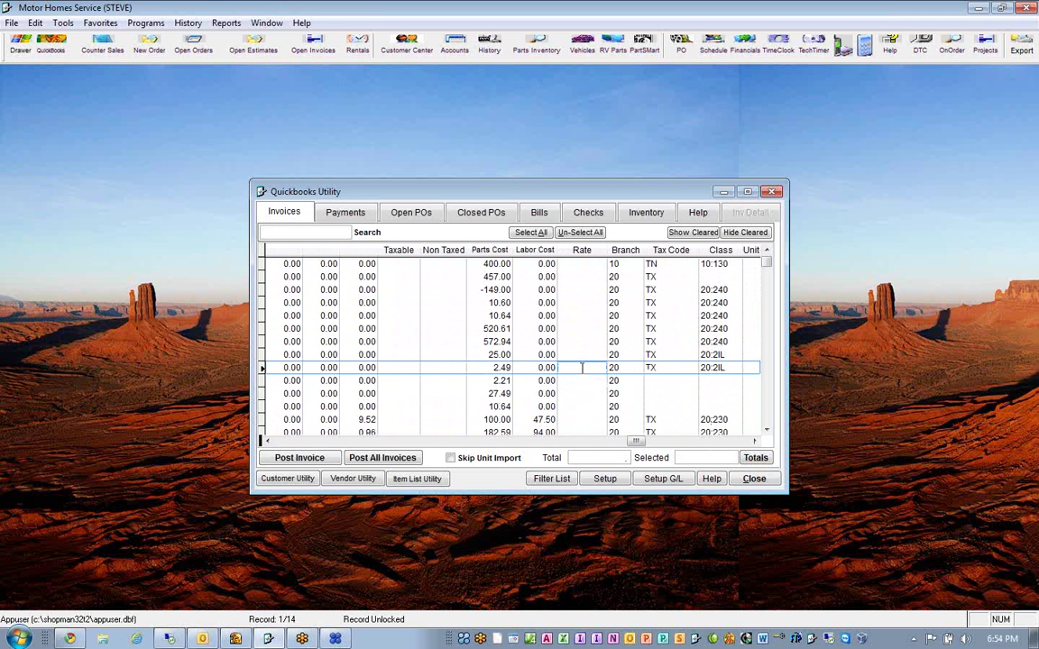
pyautogui.press('Tab')
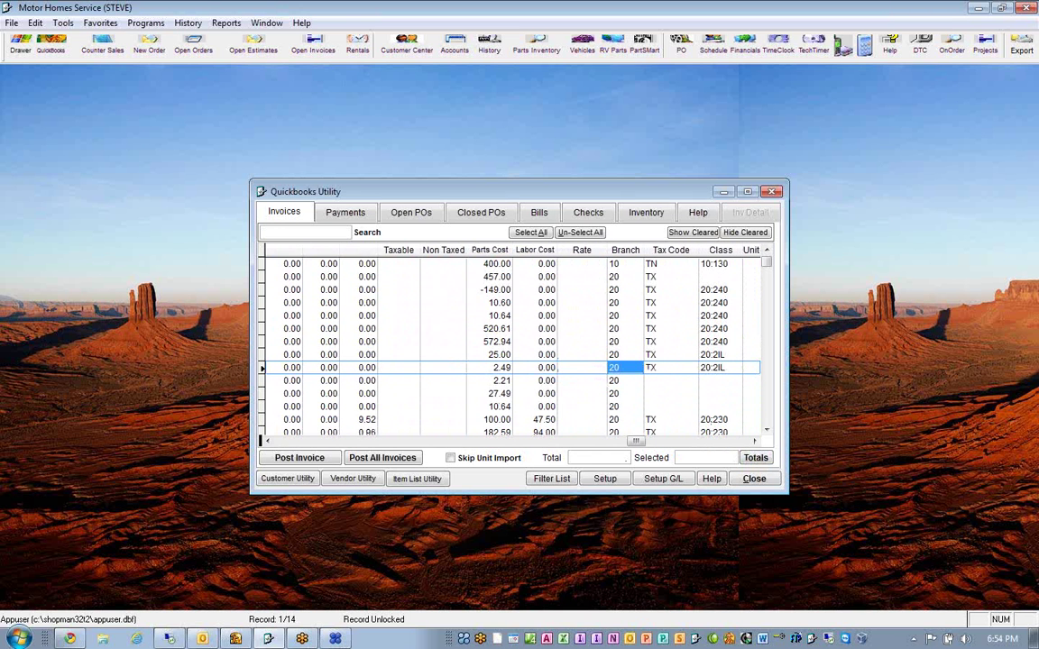
pyautogui.press('Delete')
pyautogui.press('Tab')
pyautogui.press('Delete')
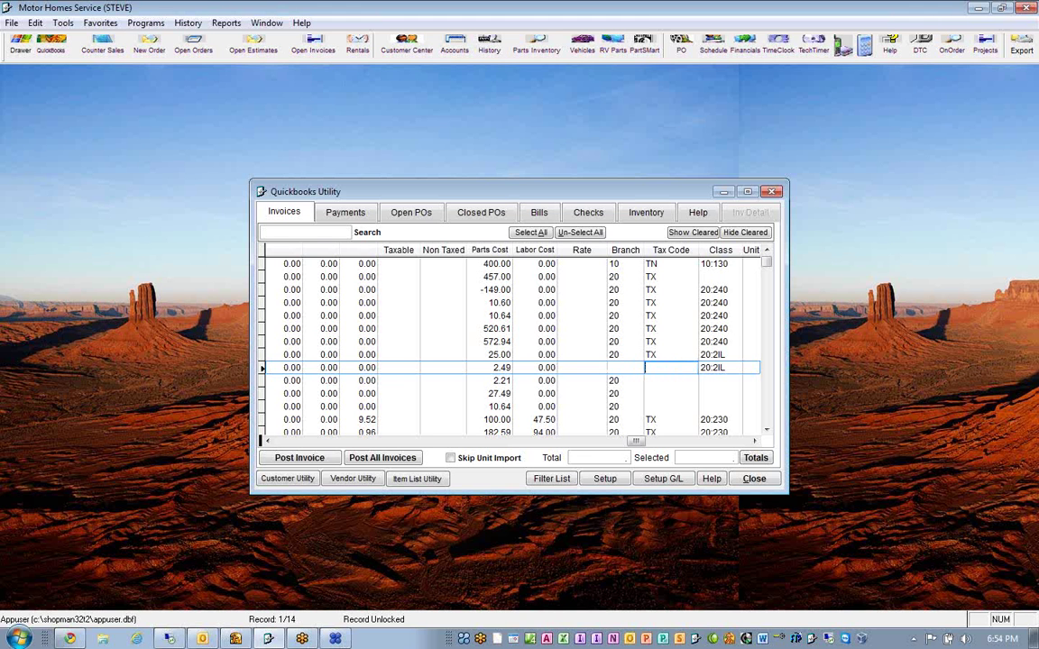
pyautogui.press('Tab')
pyautogui.press('Delete')
pyautogui.hotkey('shift', 'Tab')
pyautogui.hotkey('shift', 'Tab')
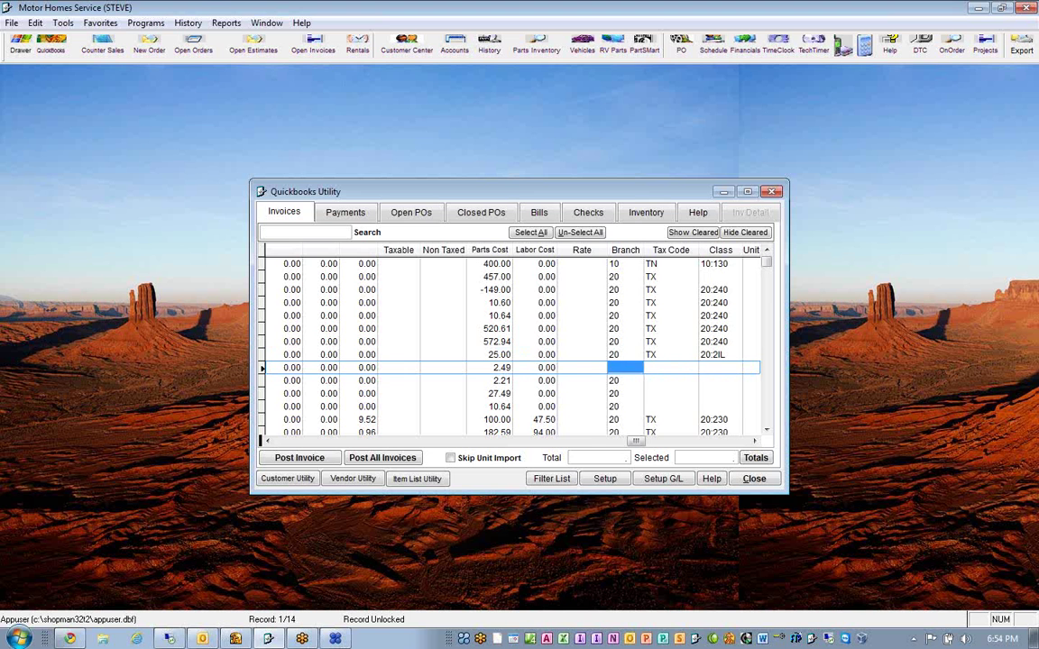
pyautogui.hotkey('shift', 'Tab')
pyautogui.hotkey('shift', 'Tab')
pyautogui.hotkey('shift', 'Tab')
pyautogui.hotkey('shift', 'Tab')
pyautogui.hotkey('shift', 'Tab')
pyautogui.hotkey('shift', 'Tab')
pyautogui.hotkey('shift', 'Tab')
pyautogui.hotkey('shift', 'Tab')
pyautogui.hotkey('shift', 'Tab')
pyautogui.hotkey('shift', 'Tab')
pyautogui.hotkey('shift', 'Tab')
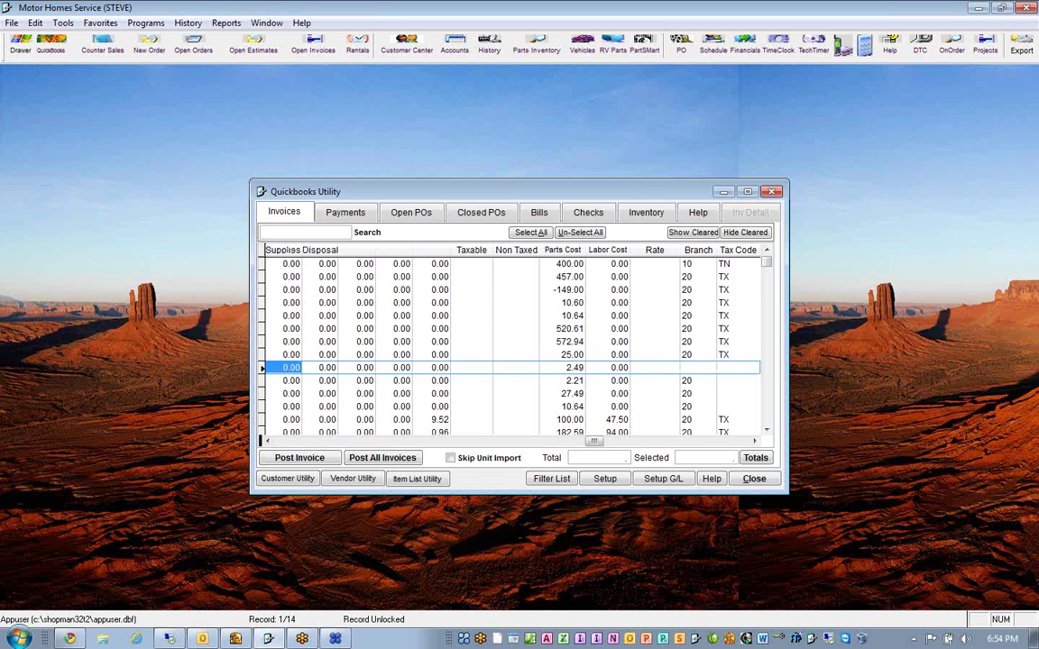
pyautogui.hotkey('shift', 'Tab')
pyautogui.hotkey('shift', 'Tab')
pyautogui.hotkey('shift', 'Tab')
pyautogui.hotkey('shift', 'Tab')
pyautogui.hotkey('shift', 'Tab')
pyautogui.hotkey('shift', 'Tab')
pyautogui.hotkey('shift', 'Tab')
pyautogui.hotkey('shift', 'Tab')
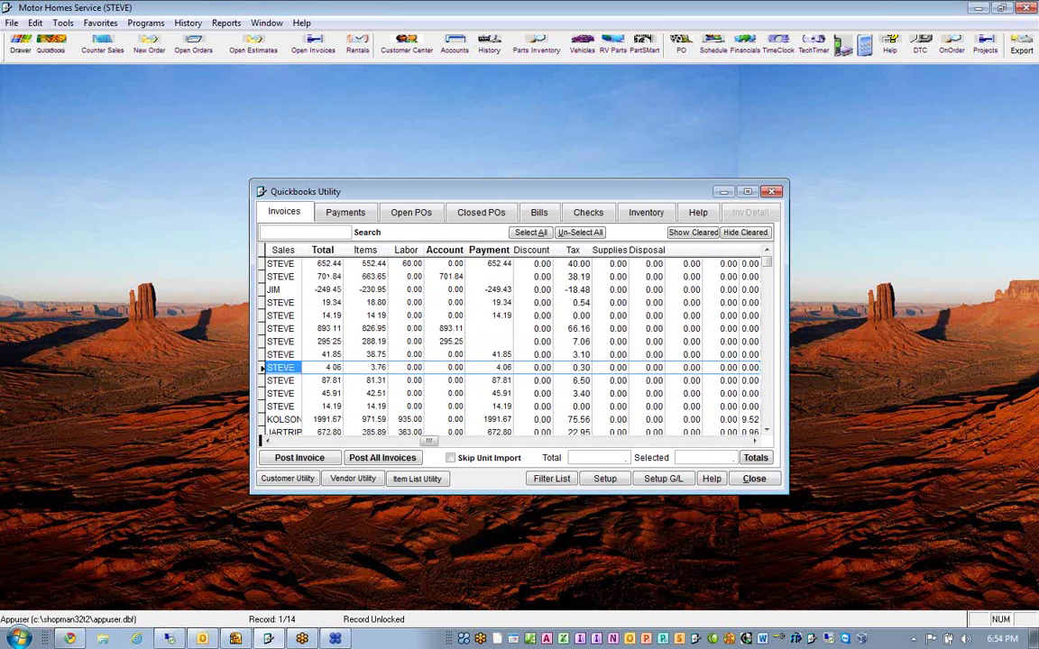
# Mark invoice 17341 to send and post it to QuickBooks
pyautogui.hotkey('shift', 'Tab')
pyautogui.hotkey('shift', 'Tab')
pyautogui.hotkey('shift', 'Tab')
pyautogui.hotkey('shift', 'Tab')
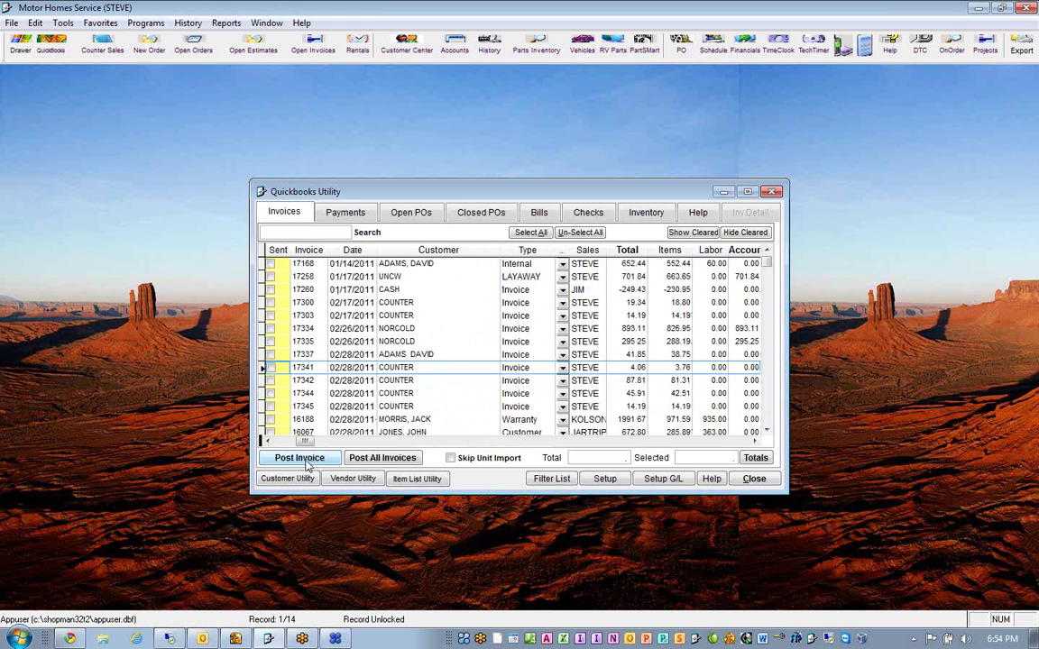
pyautogui.click(268, 441)
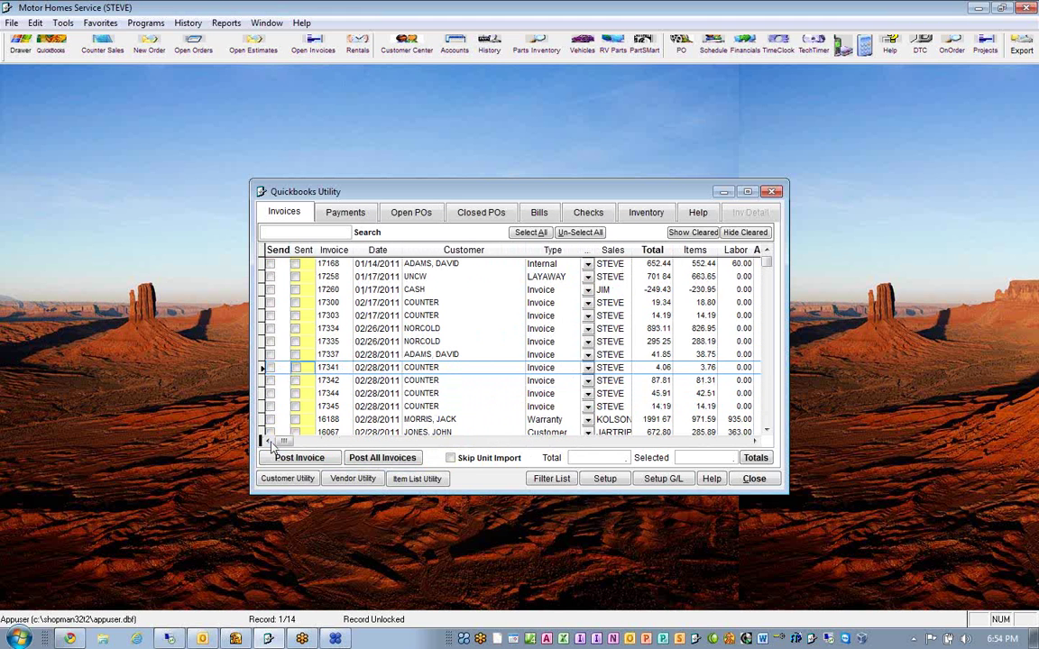
pyautogui.click(270, 368)
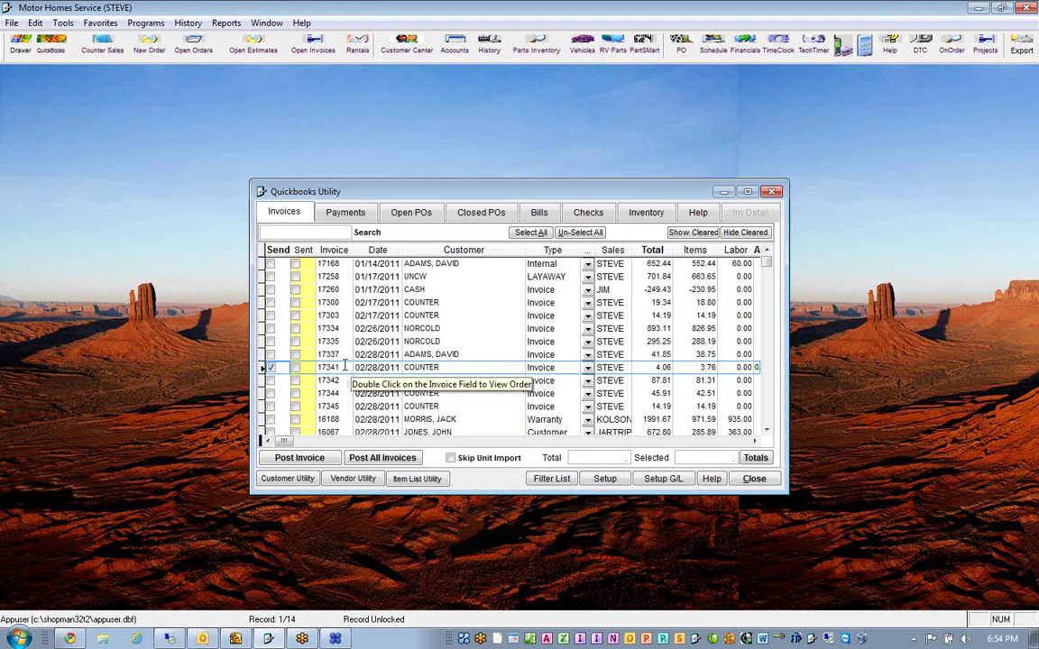
pyautogui.click(303, 459)
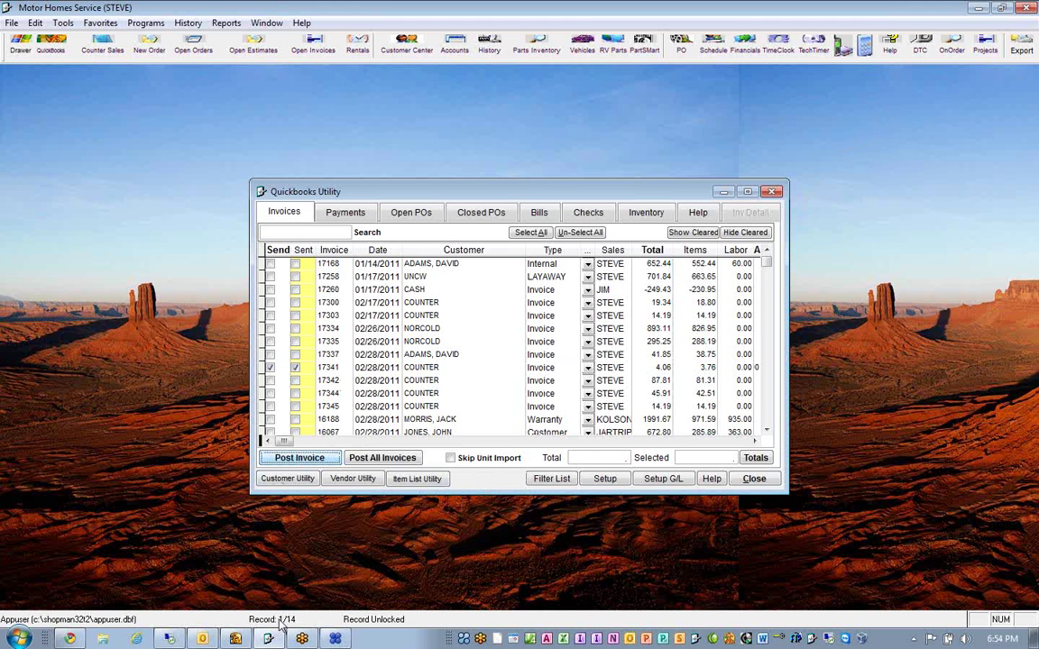
pyautogui.click(236, 638)
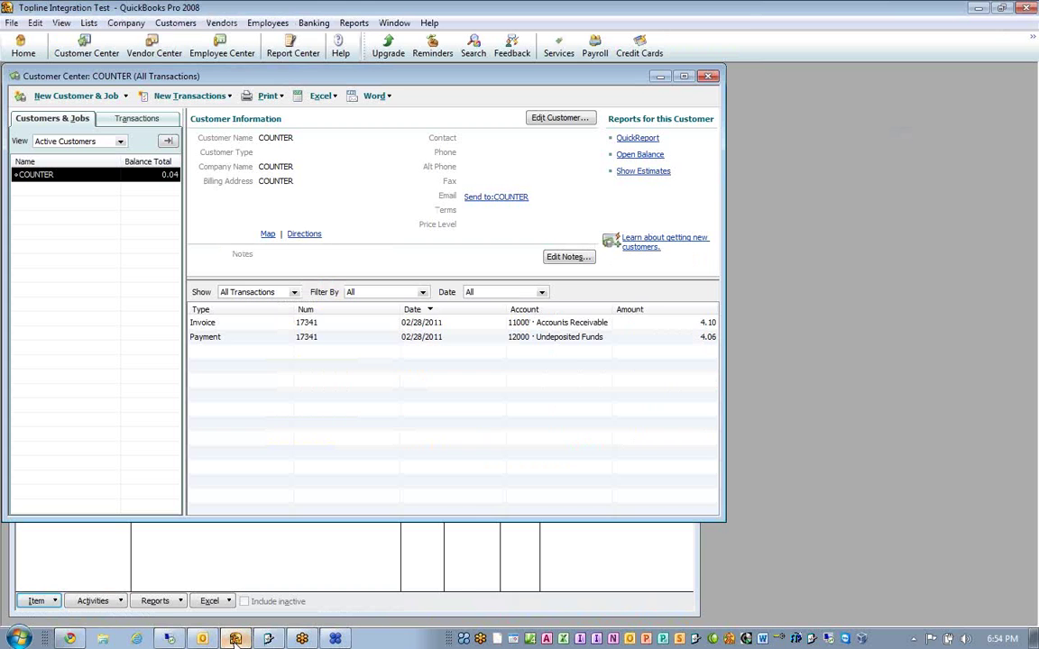
# Open invoice 17341 full screen, check its COUNTERSALETX, COUNTERSALECOGS and COUNTERSALESINV lines, and show its journal
pyautogui.click(247, 325)
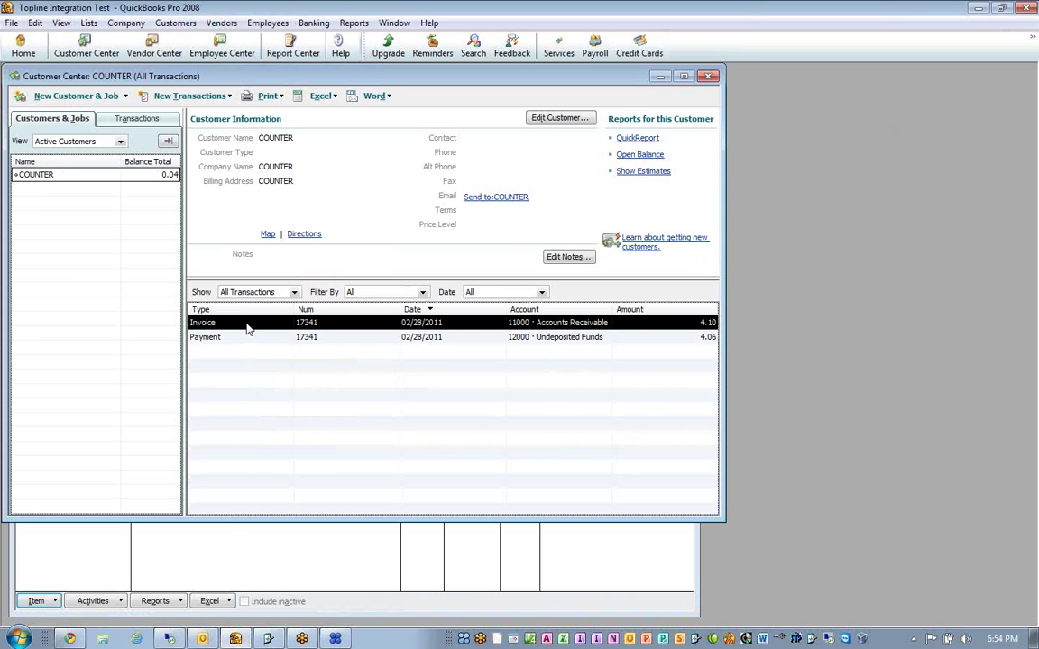
pyautogui.doubleClick(247, 326)
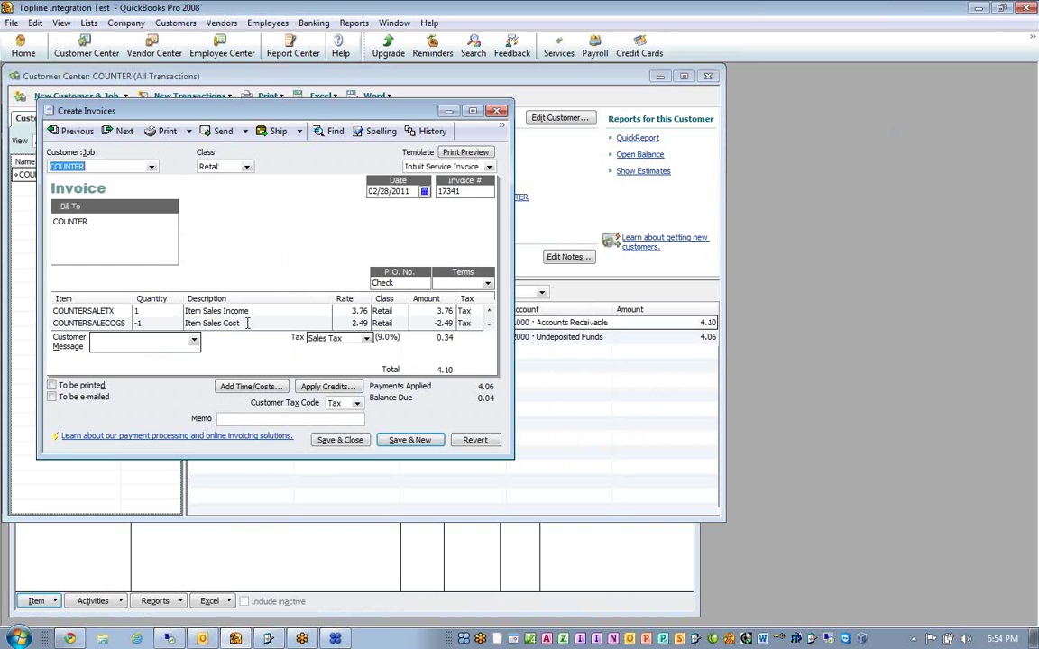
pyautogui.click(473, 110)
pyautogui.click(84, 253)
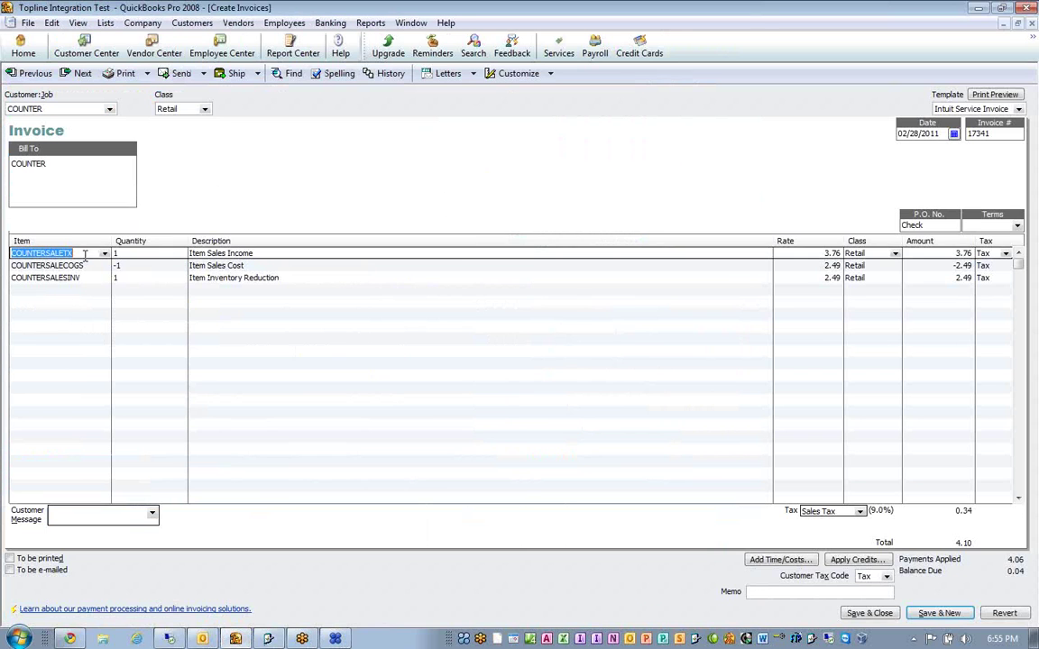
pyautogui.click(91, 265)
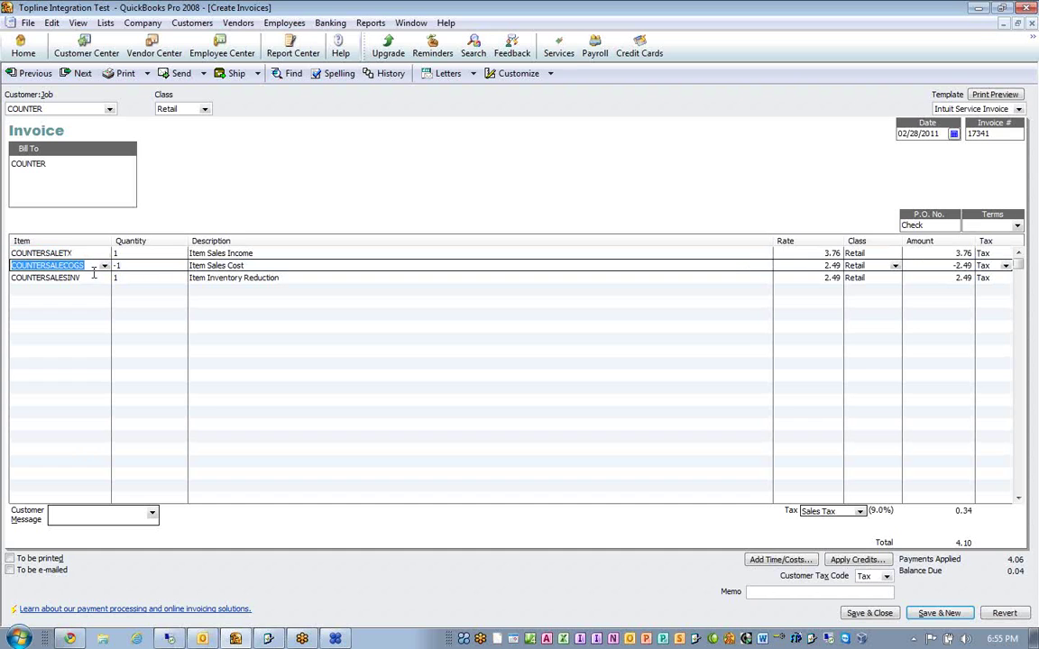
pyautogui.click(87, 277)
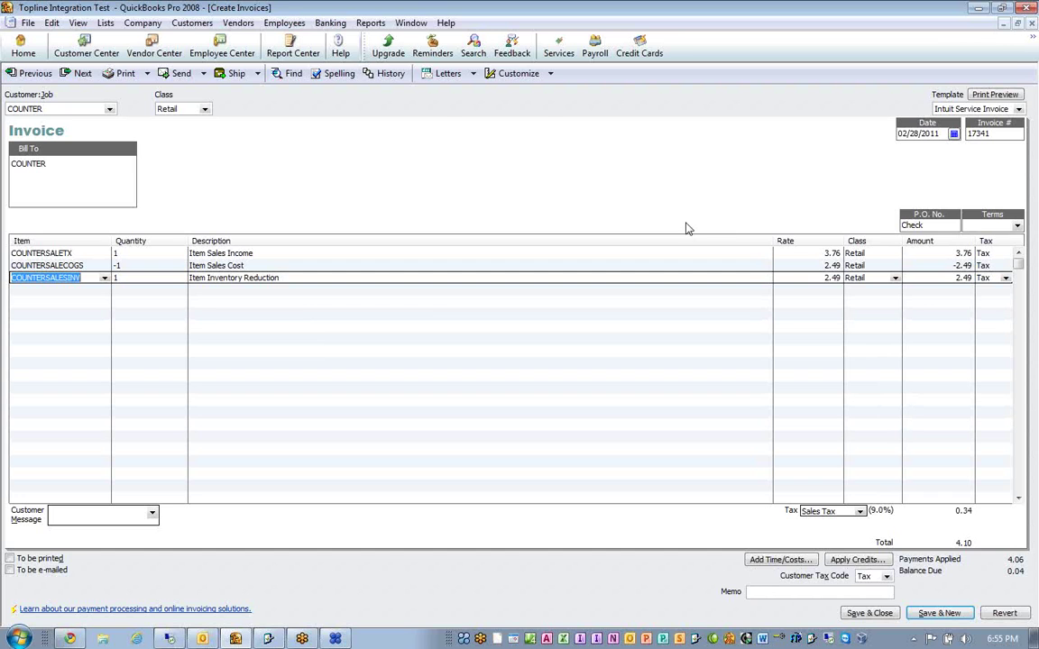
pyautogui.hotkey('ctrl', 'y')
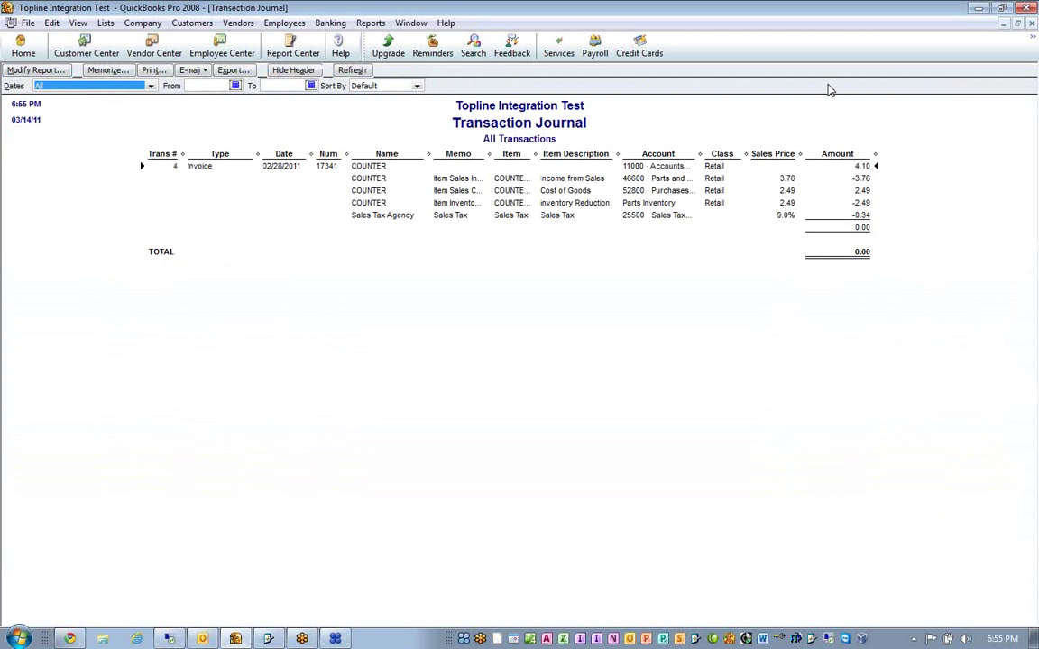
# Widen the Account column and review the Cost of Goods and Inventory Reduction lines
pyautogui.click(703, 166)
pyautogui.moveTo(700, 153); pyautogui.dragTo(747, 155)
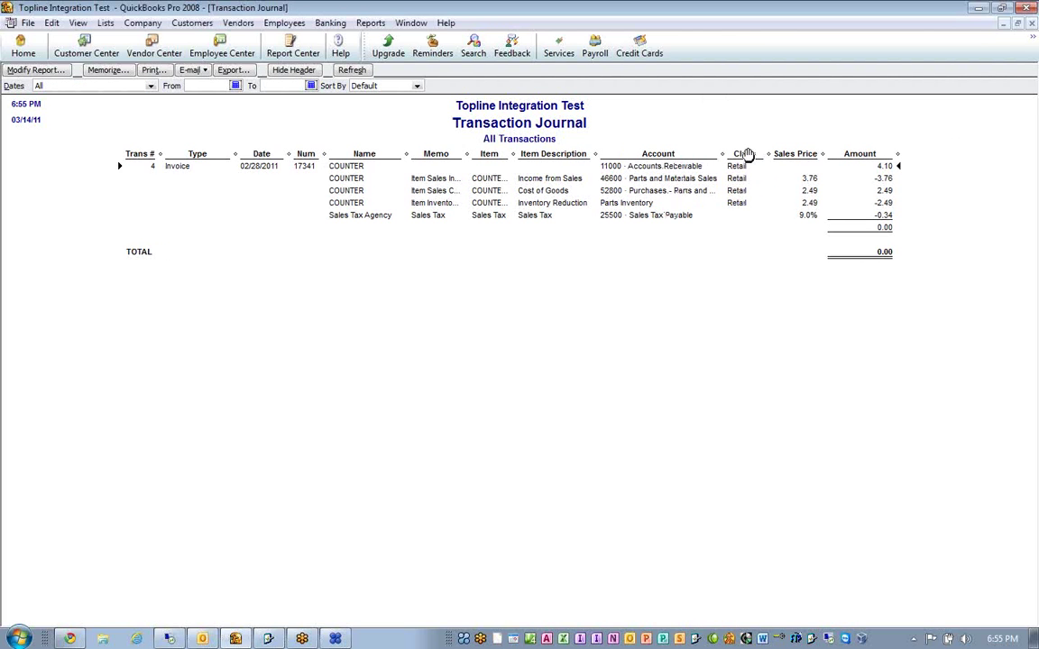
pyautogui.click(810, 191)
pyautogui.click(810, 204)
# Add Debit and Credit columns (each totalling 6.59) to the Transaction Journal, then close it unmemorized
pyautogui.click(34, 70)
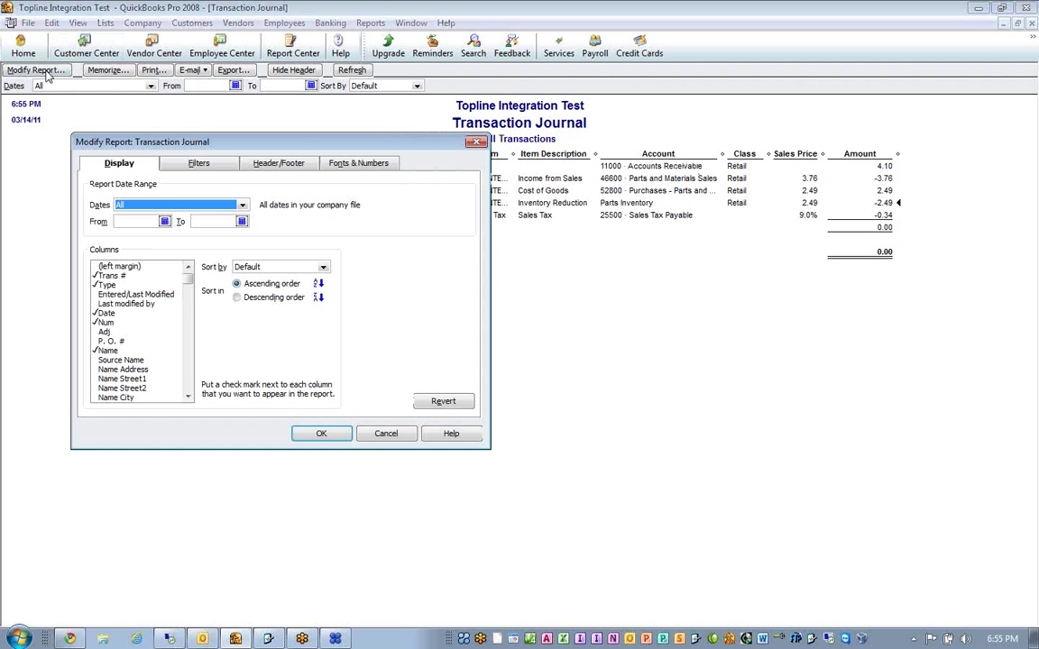
pyautogui.moveTo(190, 287); pyautogui.dragTo(188, 383)
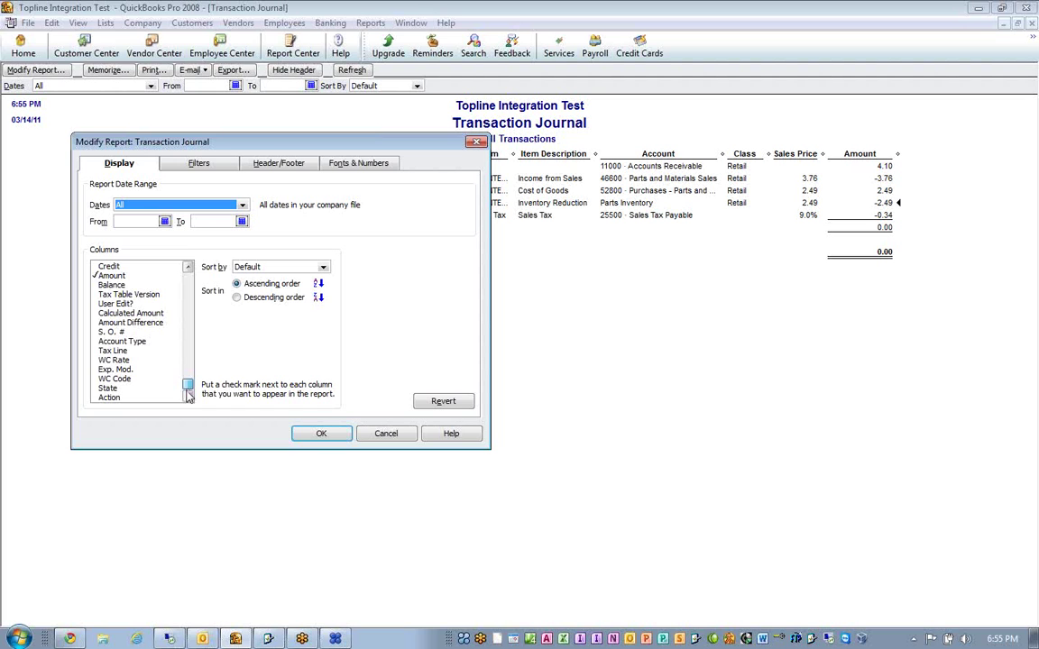
pyautogui.click(106, 265)
pyautogui.click(188, 267)
pyautogui.click(106, 266)
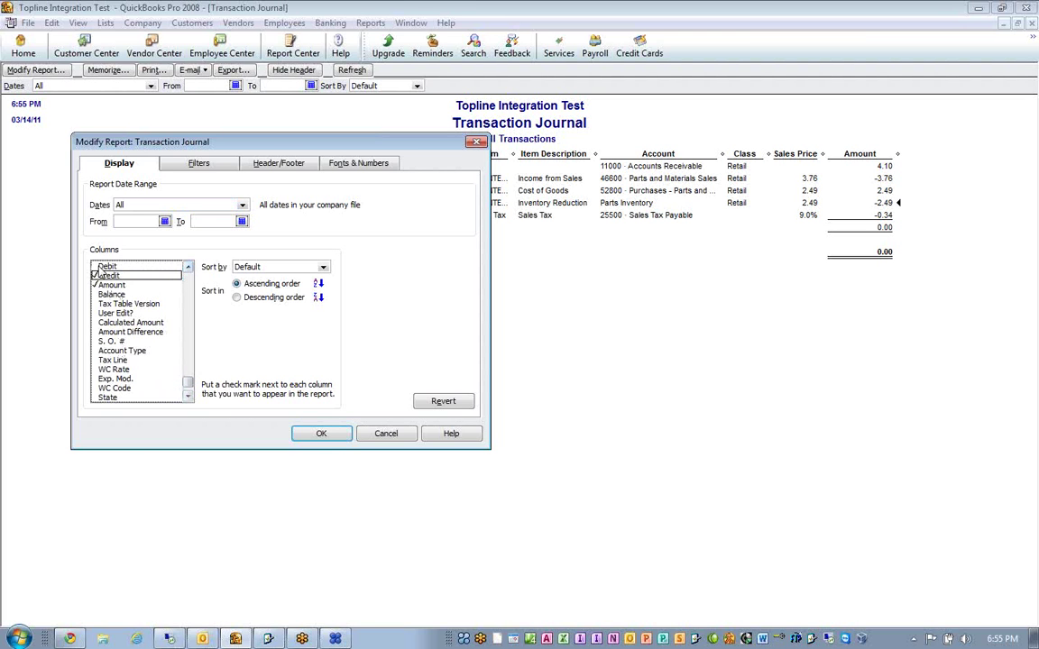
pyautogui.click(335, 434)
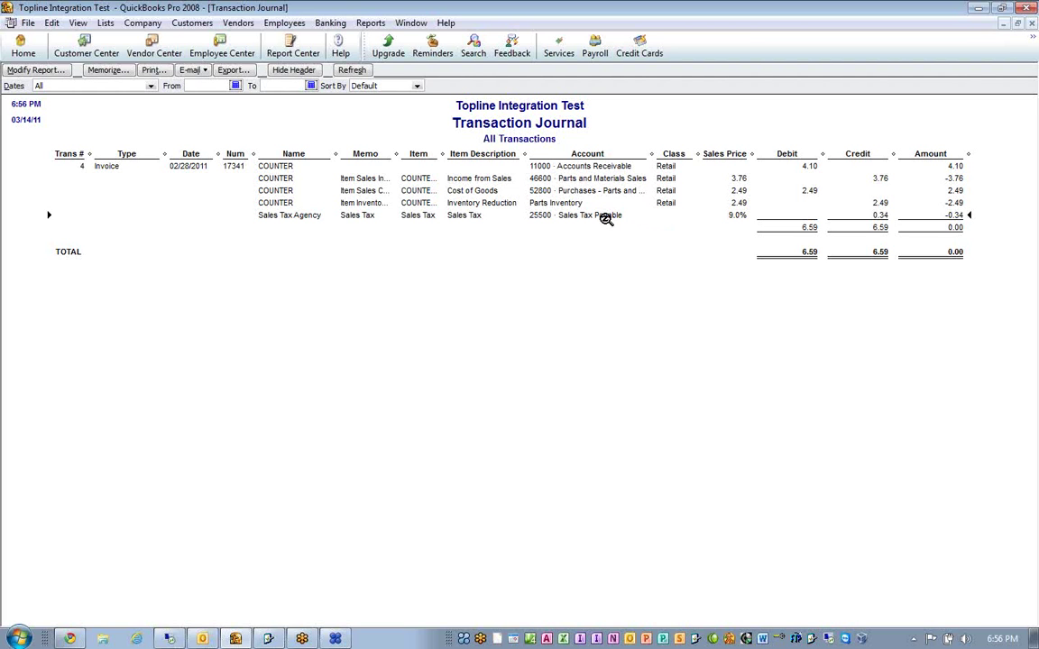
pyautogui.click(1032, 23)
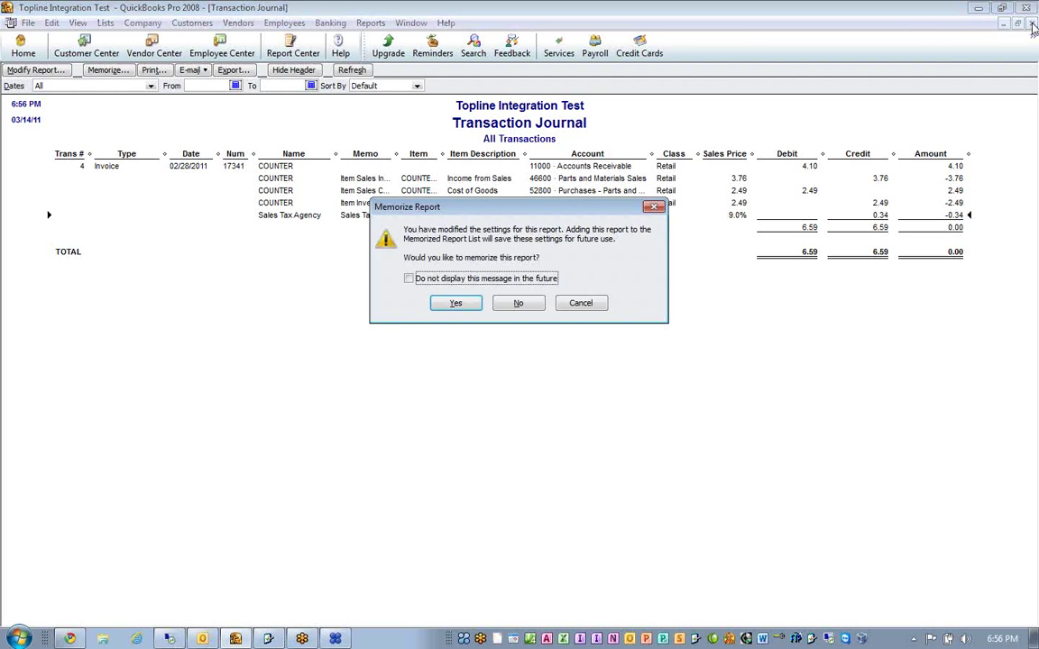
pyautogui.click(517, 303)
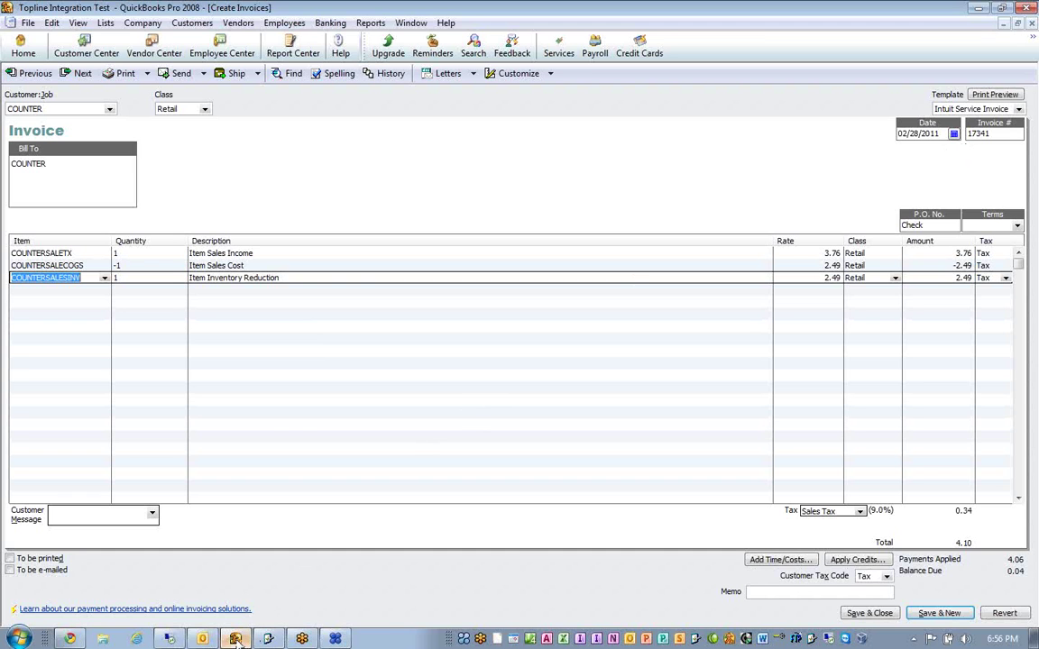
# Open Topline's QuickBooks export setup and widen the department grid's Sales, Cogs and Asset columns
pyautogui.moveTo(235, 639)
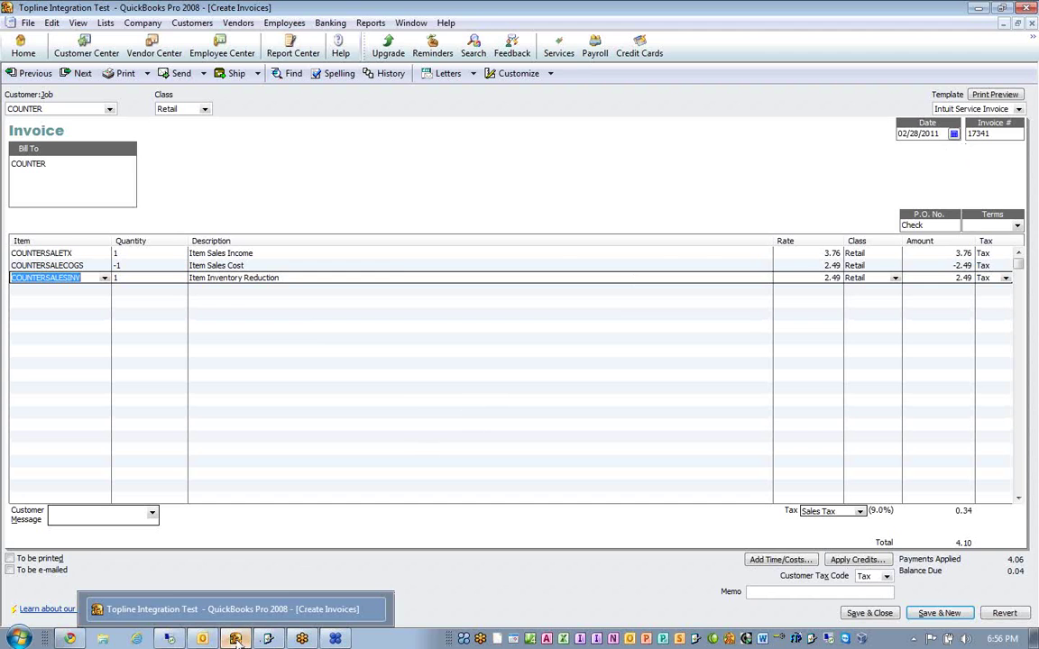
pyautogui.click(267, 638)
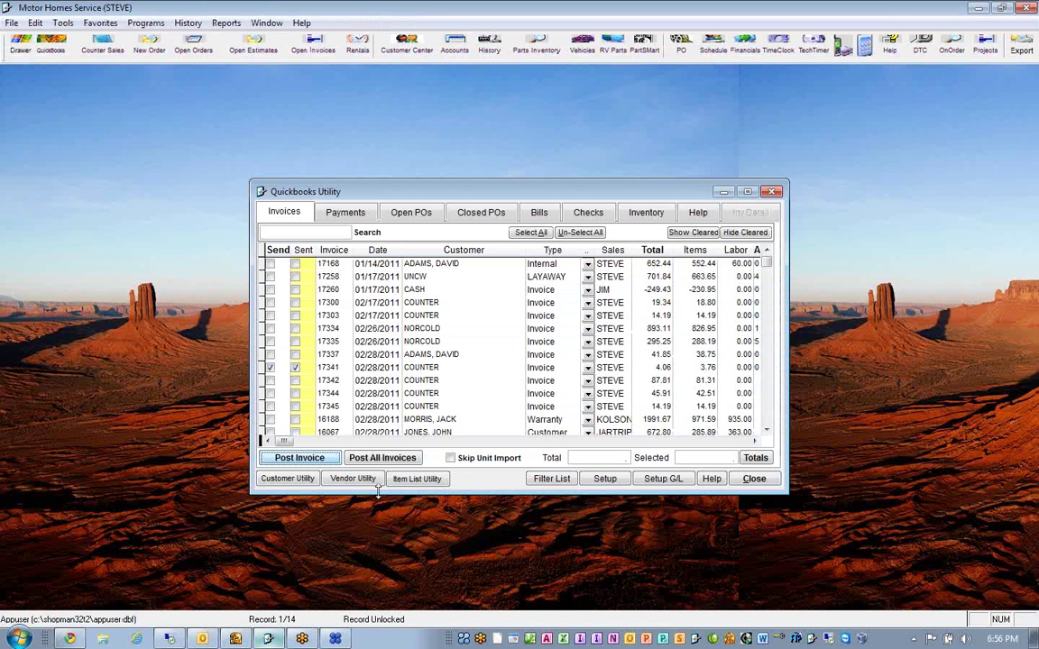
pyautogui.click(600, 478)
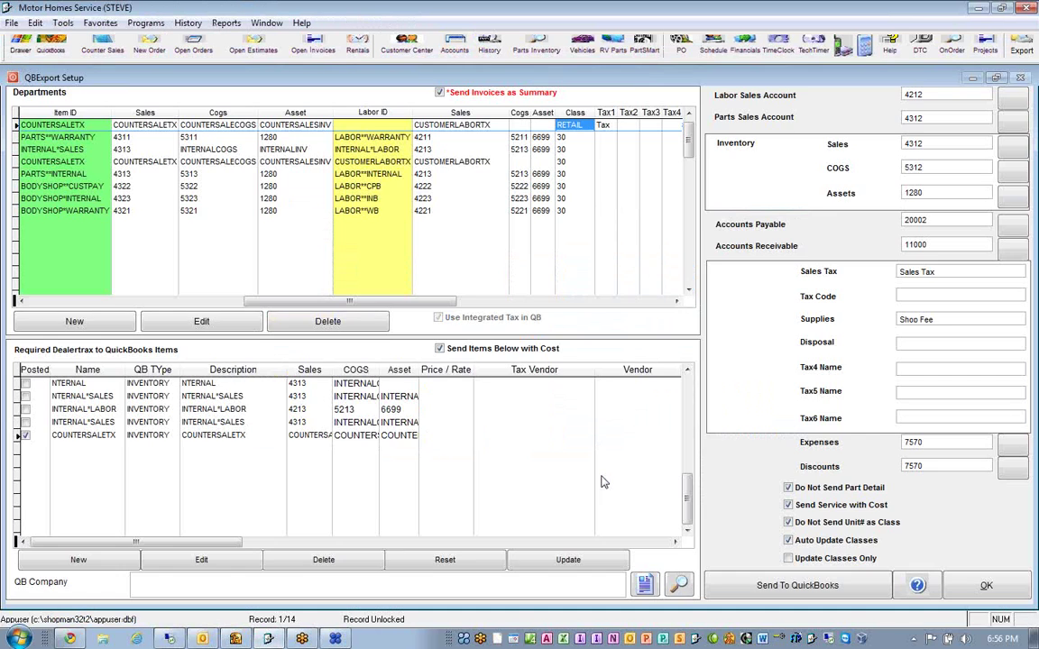
pyautogui.click(33, 303)
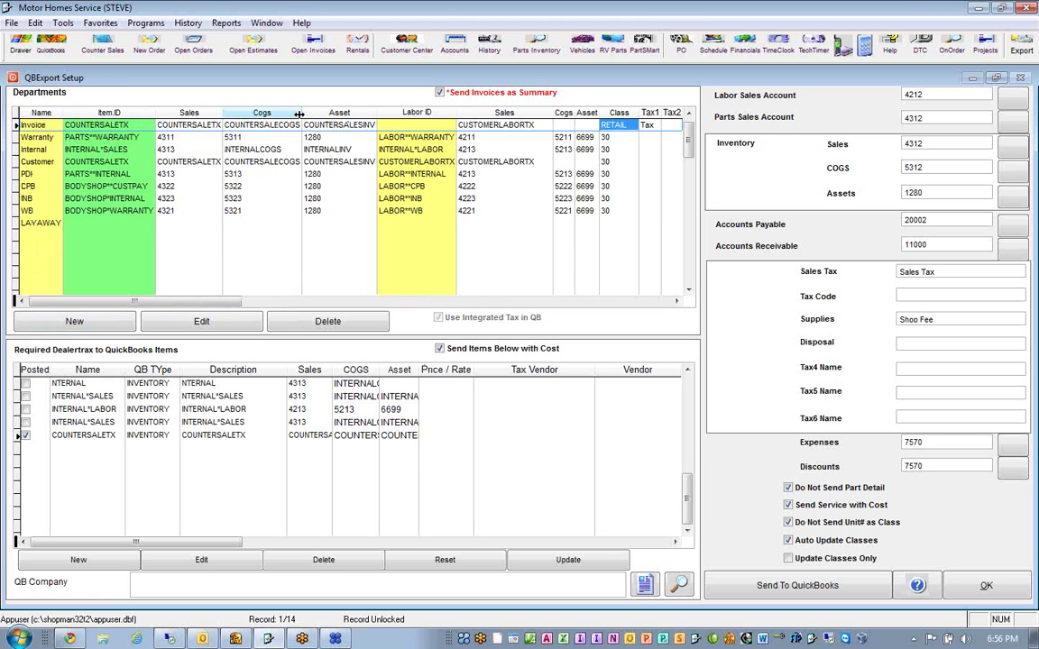
pyautogui.moveTo(302, 113); pyautogui.dragTo(322, 112)
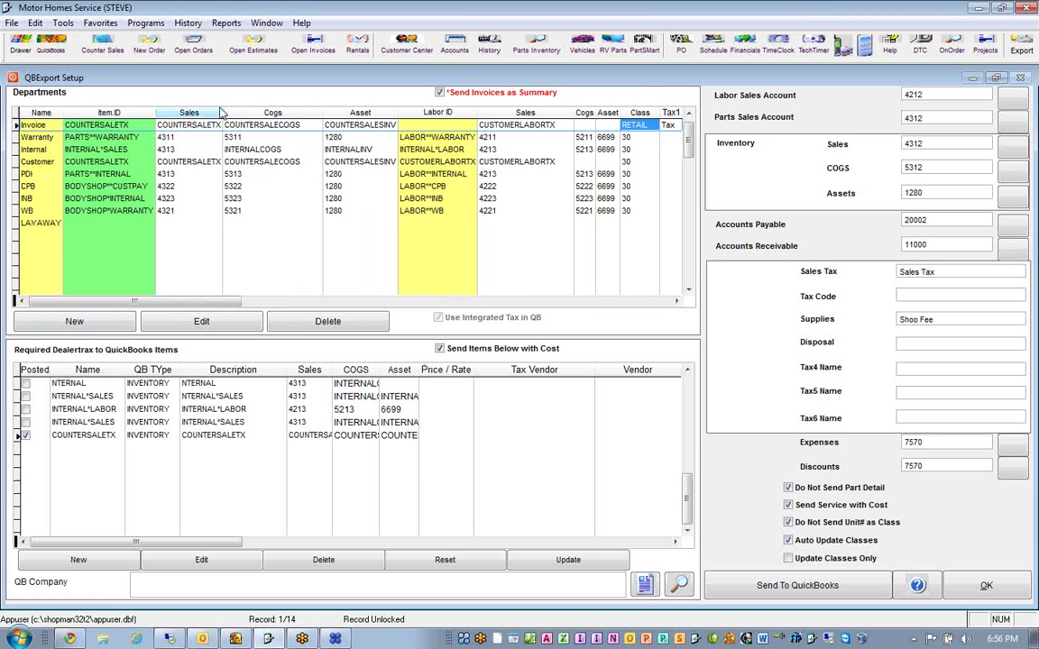
pyautogui.moveTo(222, 113); pyautogui.dragTo(238, 112)
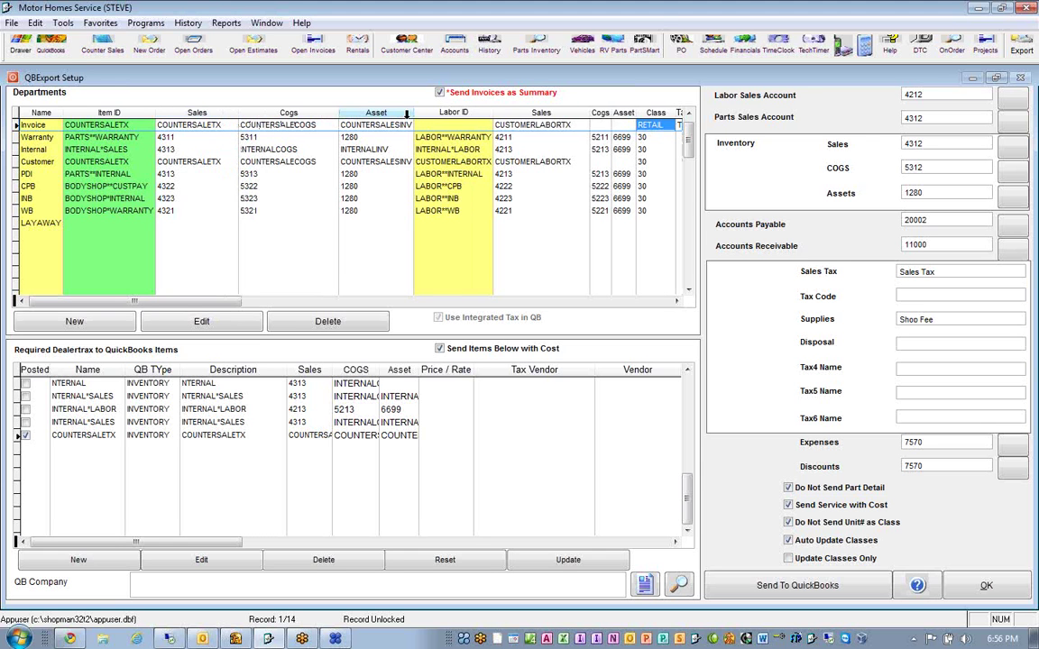
pyautogui.moveTo(413, 112); pyautogui.dragTo(429, 112)
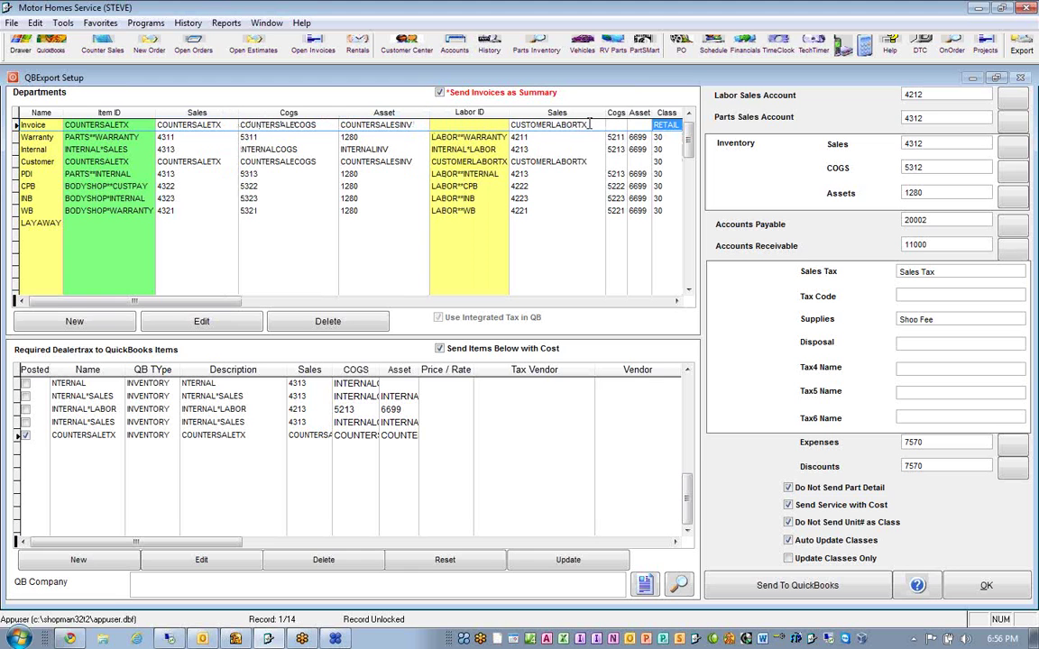
# Confirm the Invoice department's Tax1 code is Tax, then bring invoice 17341 back up
pyautogui.click(676, 301)
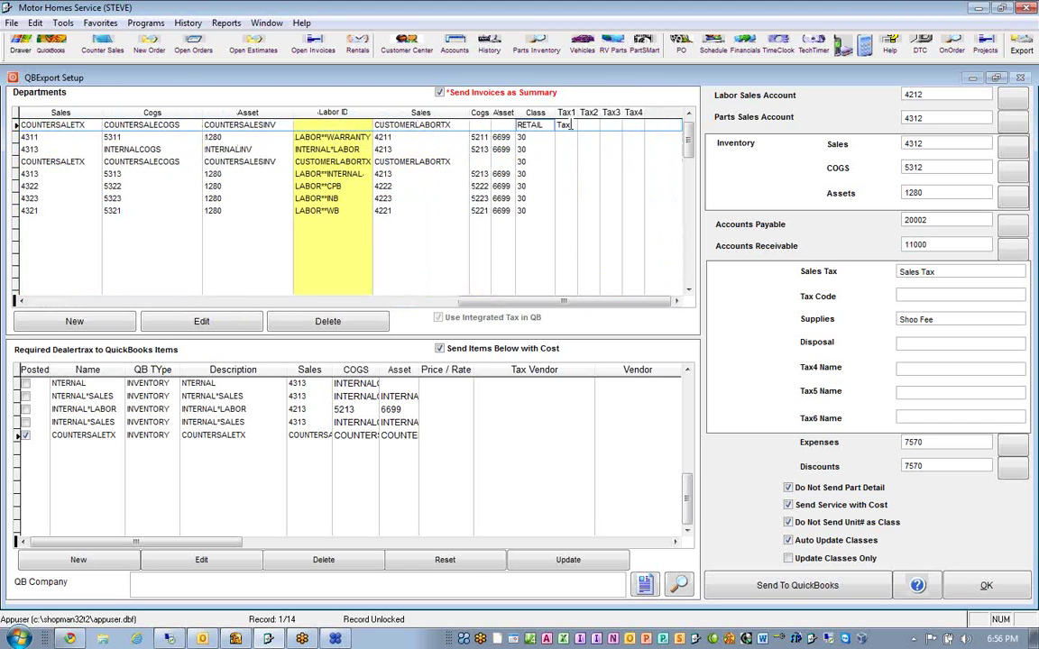
pyautogui.click(571, 126)
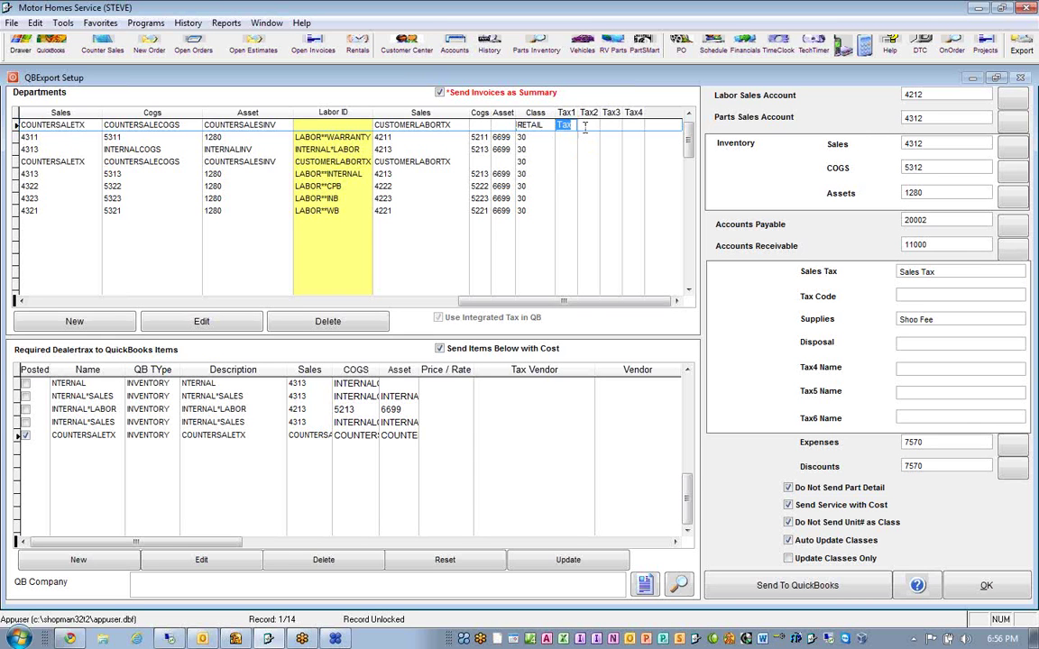
pyautogui.click(235, 639)
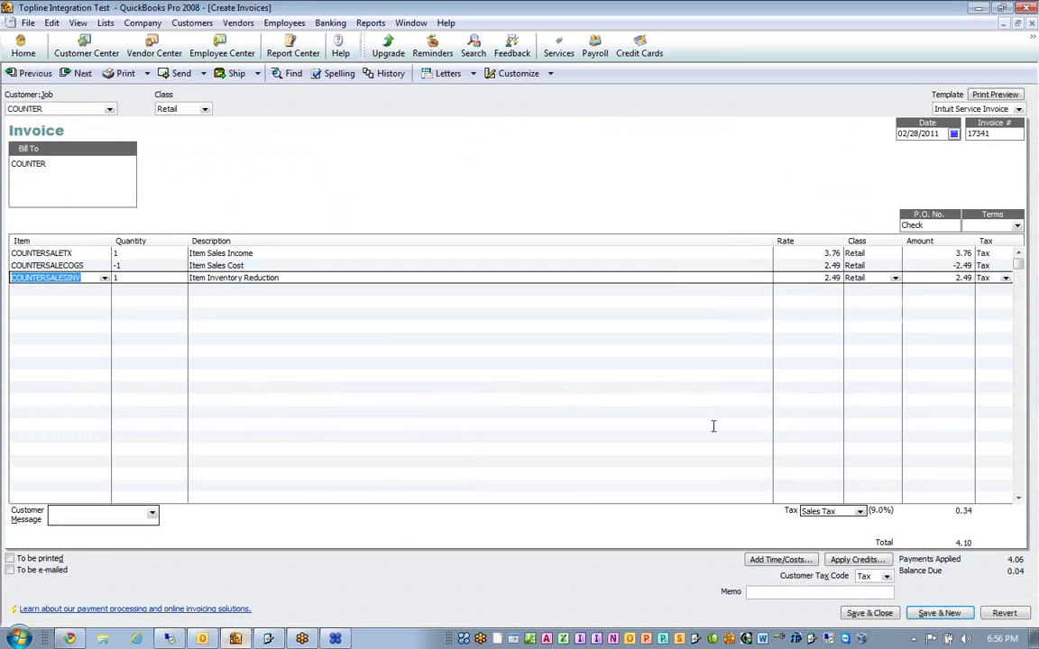
# Keep the COUNTERSALESINV line on invoice 17341 coded Tax and check the sales tax item
pyautogui.click(1007, 280)
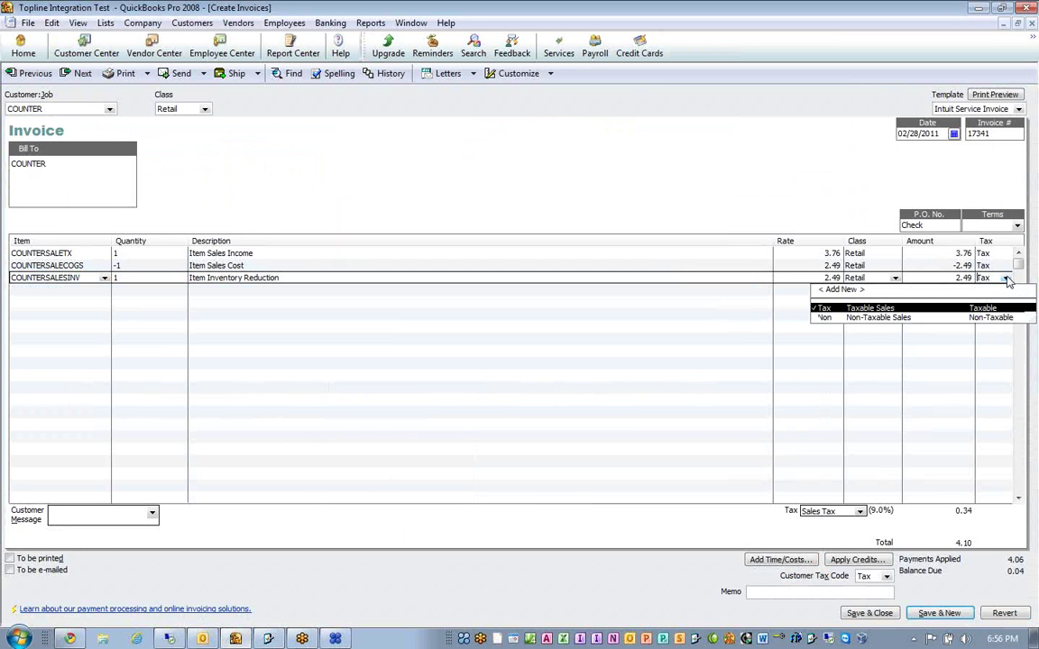
pyautogui.click(1007, 280)
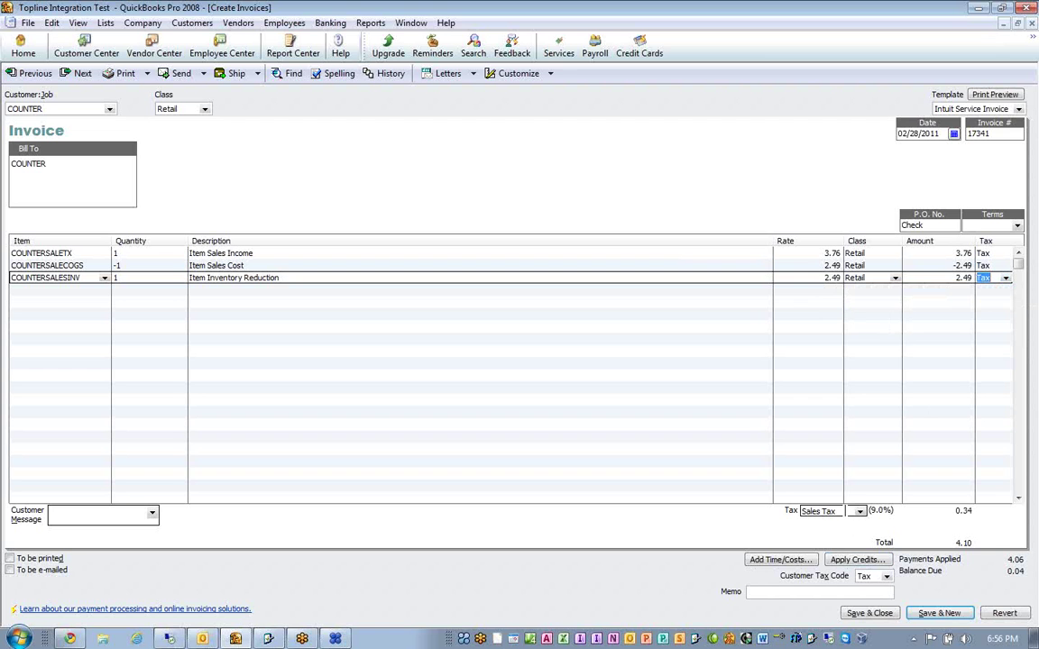
pyautogui.click(842, 512)
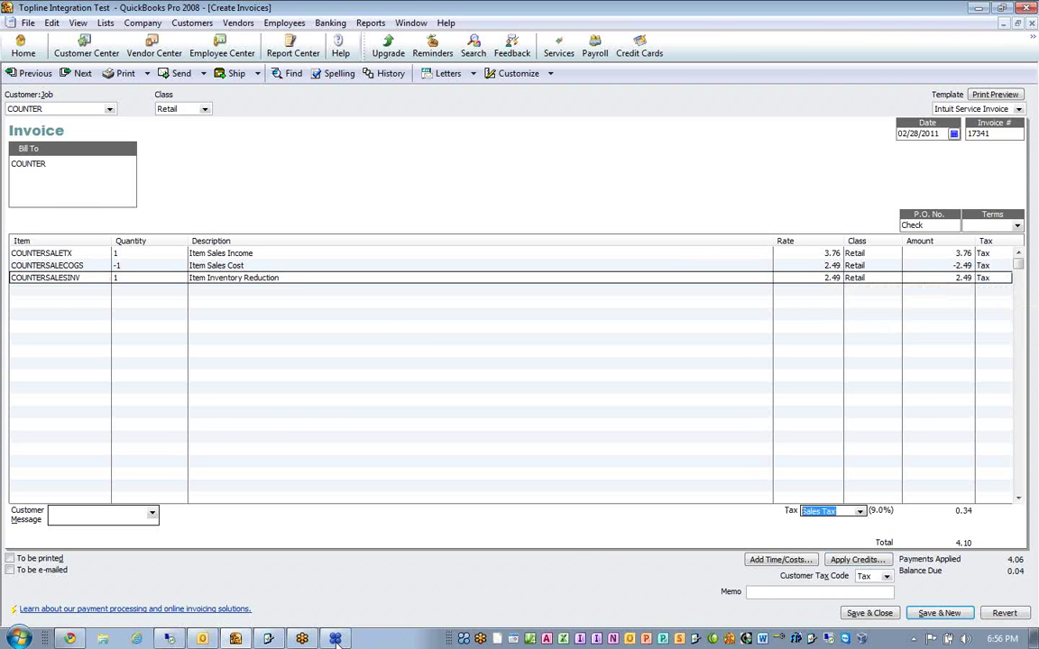
pyautogui.click(272, 640)
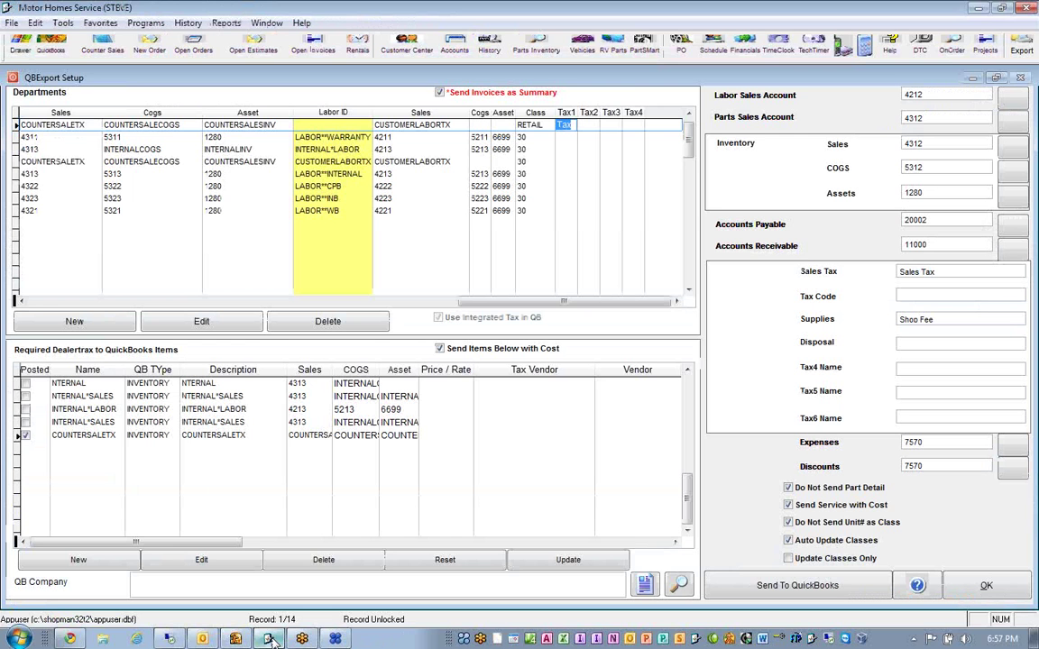
pyautogui.click(937, 273)
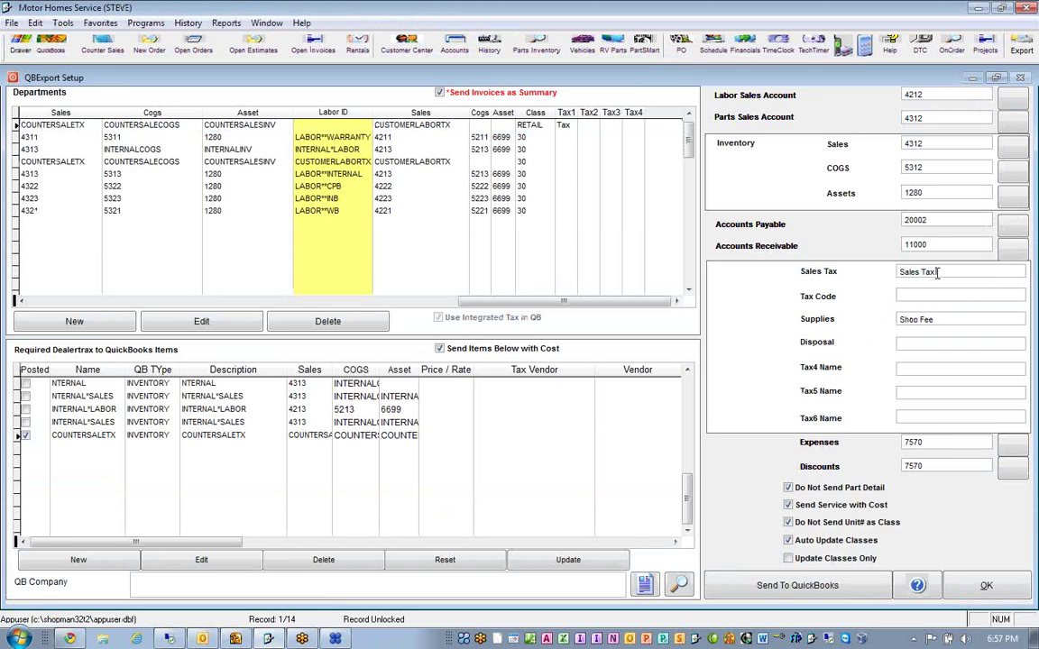
pyautogui.moveTo(938, 274); pyautogui.dragTo(894, 283)
pyautogui.click(32, 302)
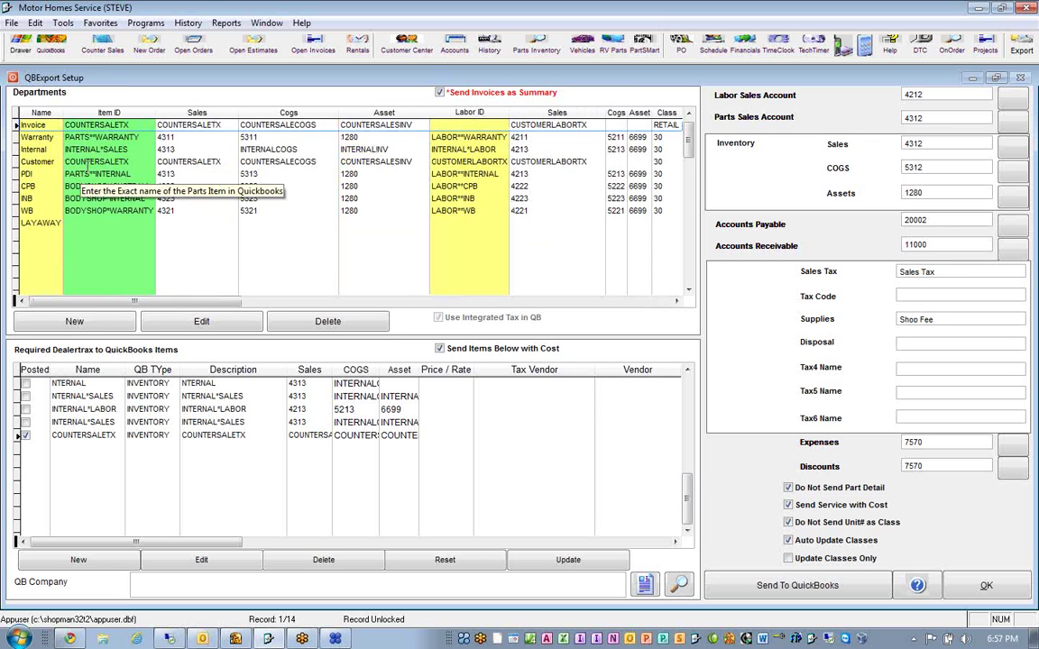
pyautogui.click(47, 137)
pyautogui.click(48, 149)
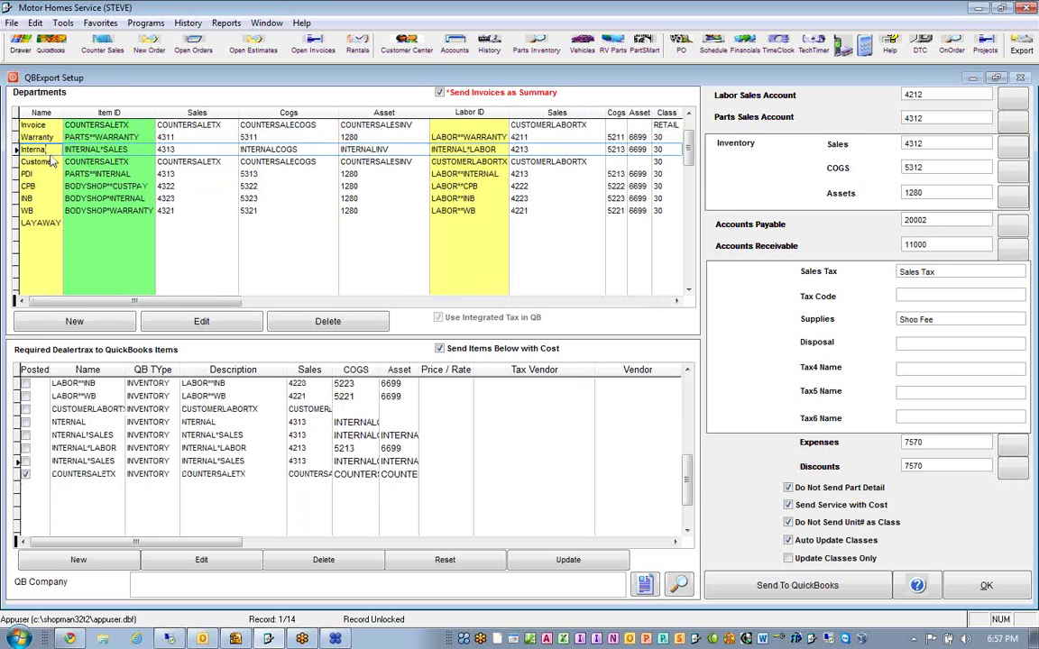
pyautogui.click(51, 161)
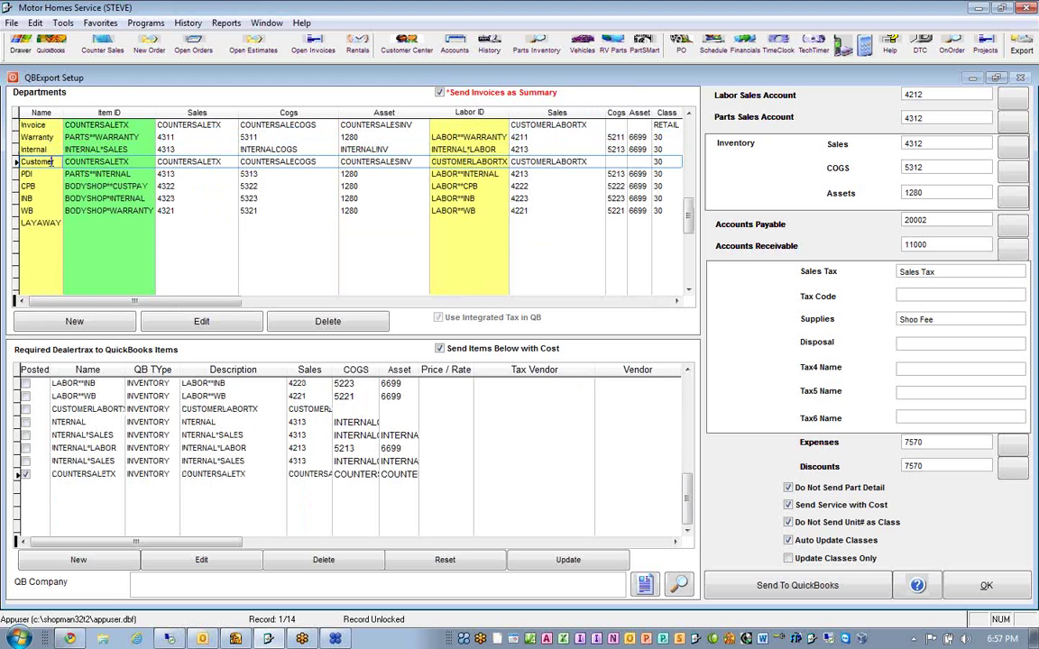
pyautogui.click(230, 162)
pyautogui.click(325, 162)
pyautogui.click(412, 162)
pyautogui.click(676, 302)
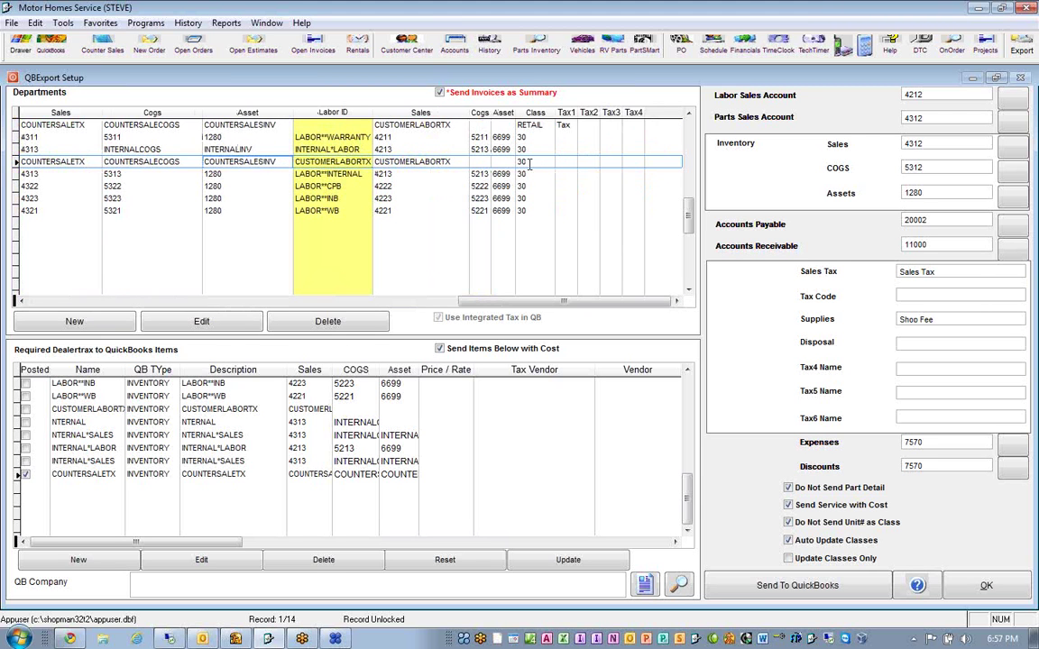
# Enter class RETAIL and Tax1 code Tax in the Customer department row
pyautogui.click(528, 162)
pyautogui.write('RE')
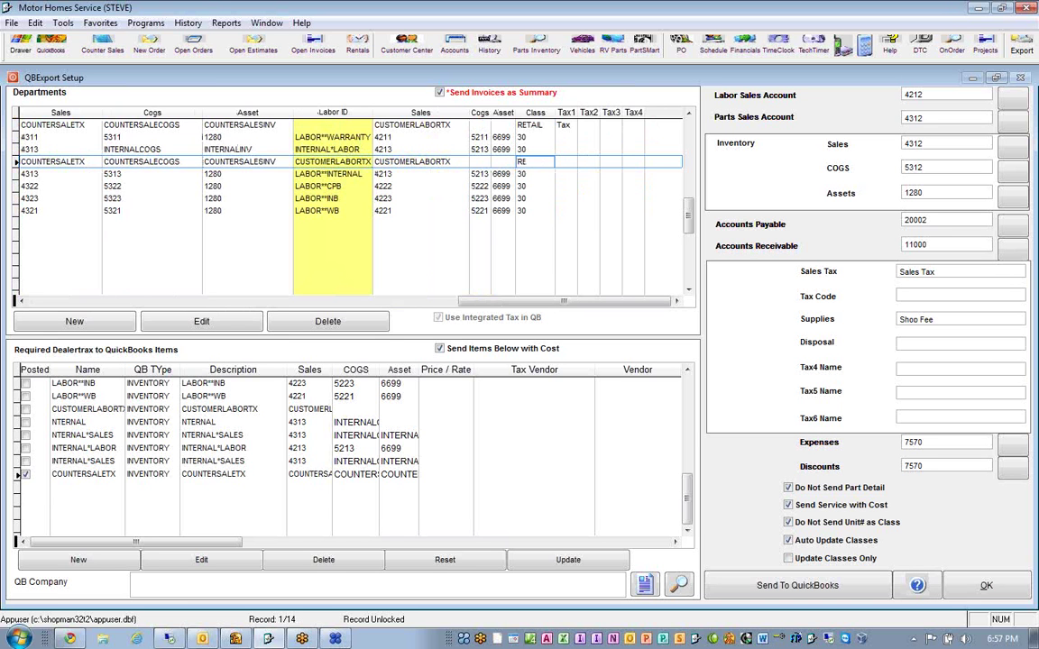
pyautogui.write('TAIL')
pyautogui.press('Tab')
pyautogui.write('Tax')
pyautogui.press('Tab')
pyautogui.hotkey('shift', 'Tab')
pyautogui.hotkey('shift', 'Tab')
pyautogui.hotkey('shift', 'Tab')
pyautogui.hotkey('shift', 'Tab')
pyautogui.hotkey('shift', 'Tab')
pyautogui.hotkey('shift', 'Tab')
pyautogui.hotkey('shift', 'Tab')
pyautogui.hotkey('shift', 'Tab')
pyautogui.hotkey('shift', 'Tab')
pyautogui.hotkey('shift', 'Tab')
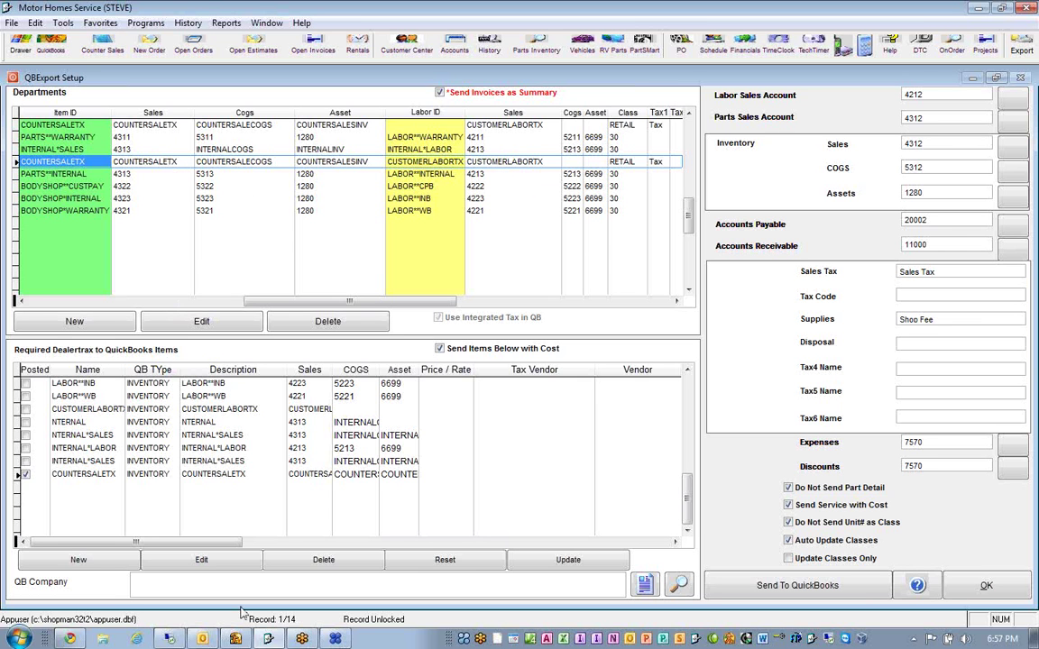
pyautogui.moveTo(267, 640)
pyautogui.click(985, 585)
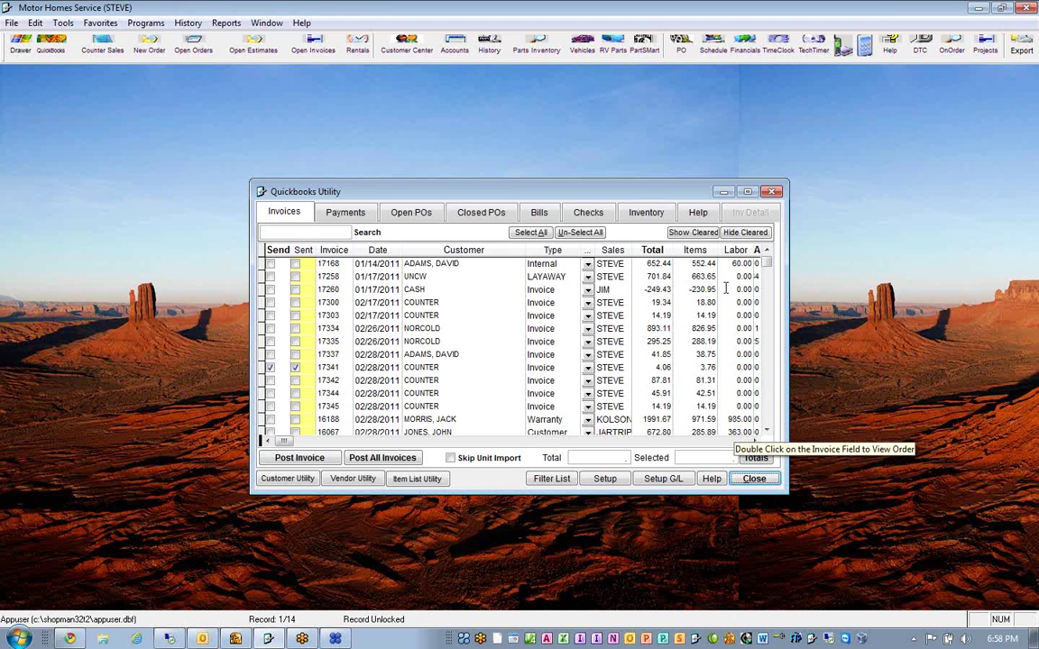
# Scroll the Invoices grid right and select the top invoice's class 10:130, tax code TN and branch 10
pyautogui.click(721, 442)
pyautogui.click(721, 441)
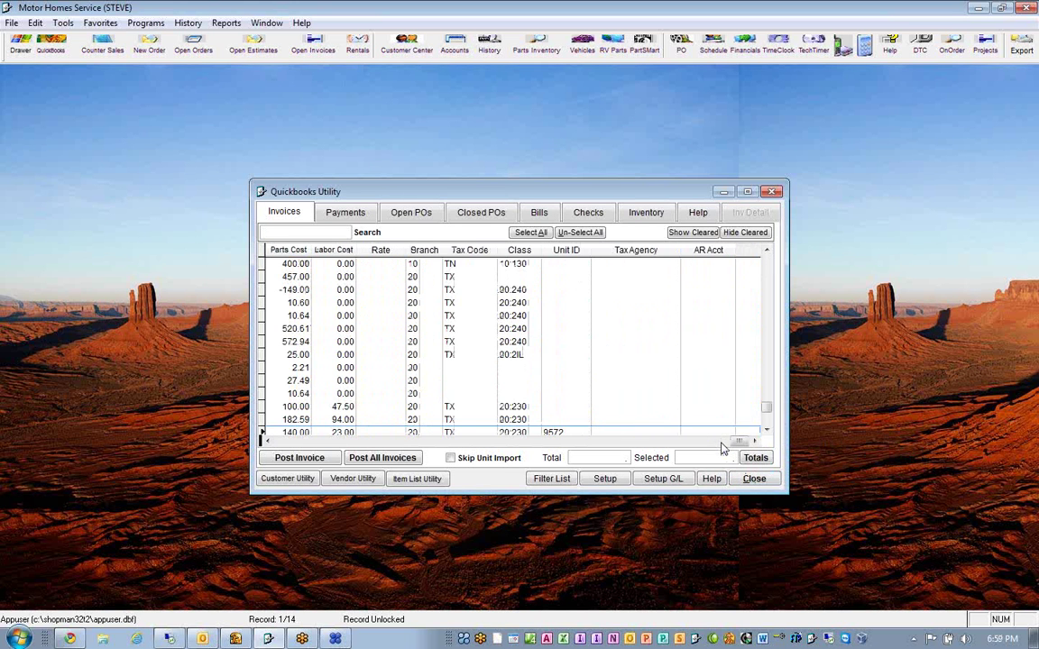
pyautogui.click(466, 262)
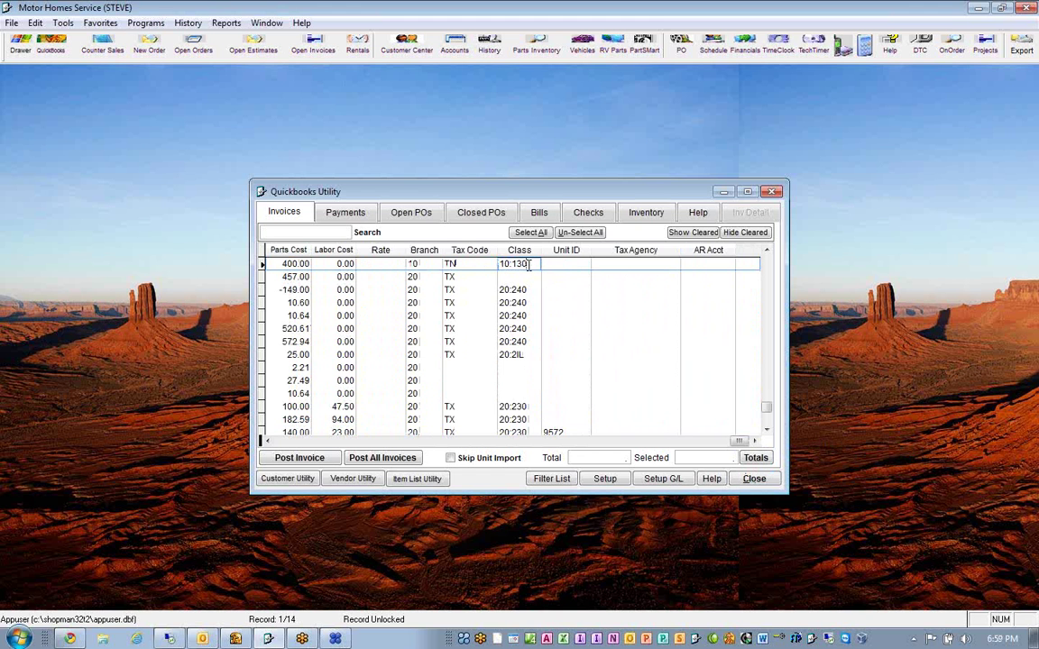
pyautogui.moveTo(528, 263); pyautogui.dragTo(494, 263)
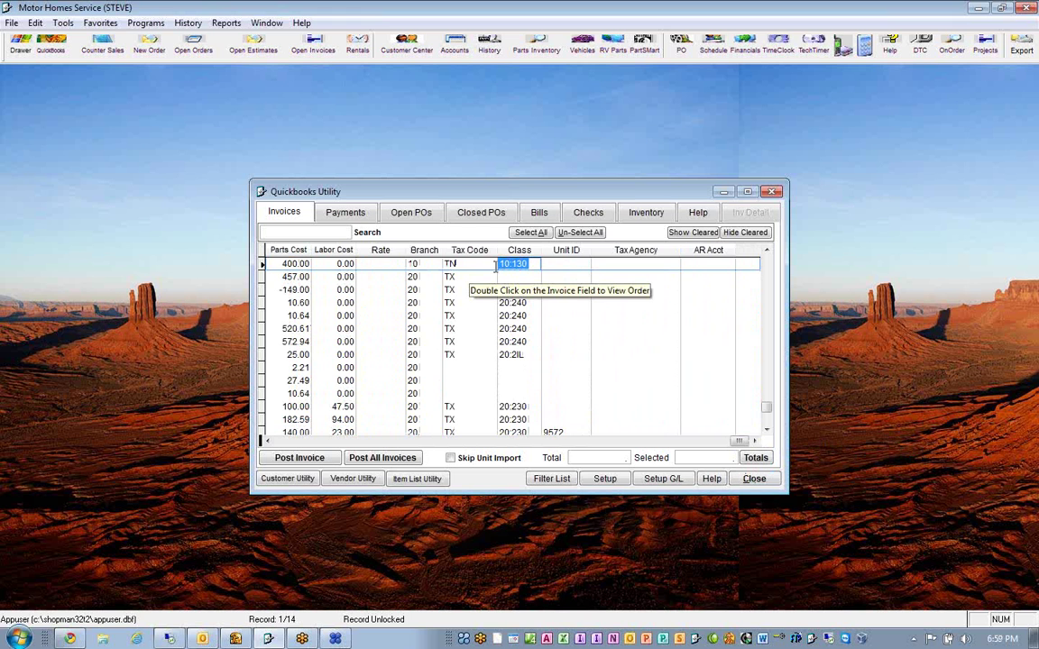
pyautogui.doubleClick(470, 264)
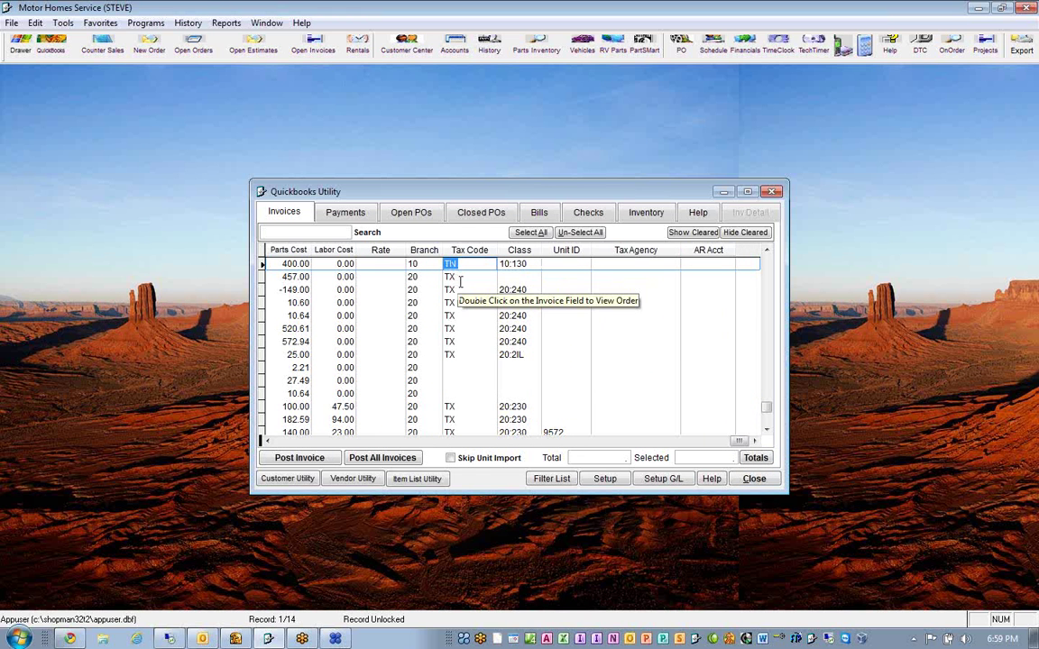
pyautogui.doubleClick(406, 264)
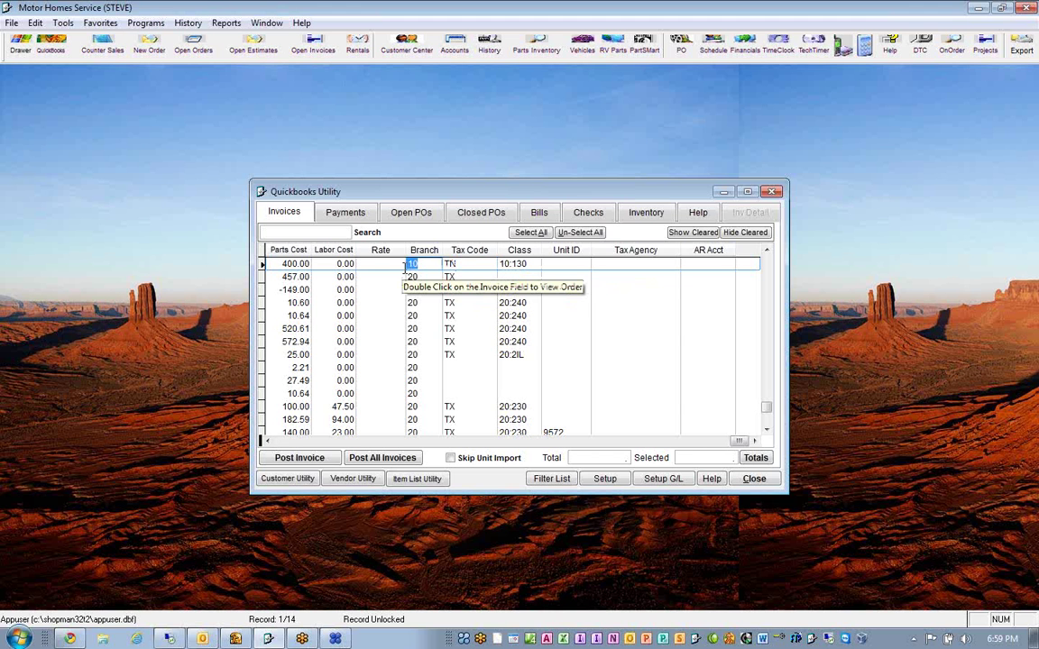